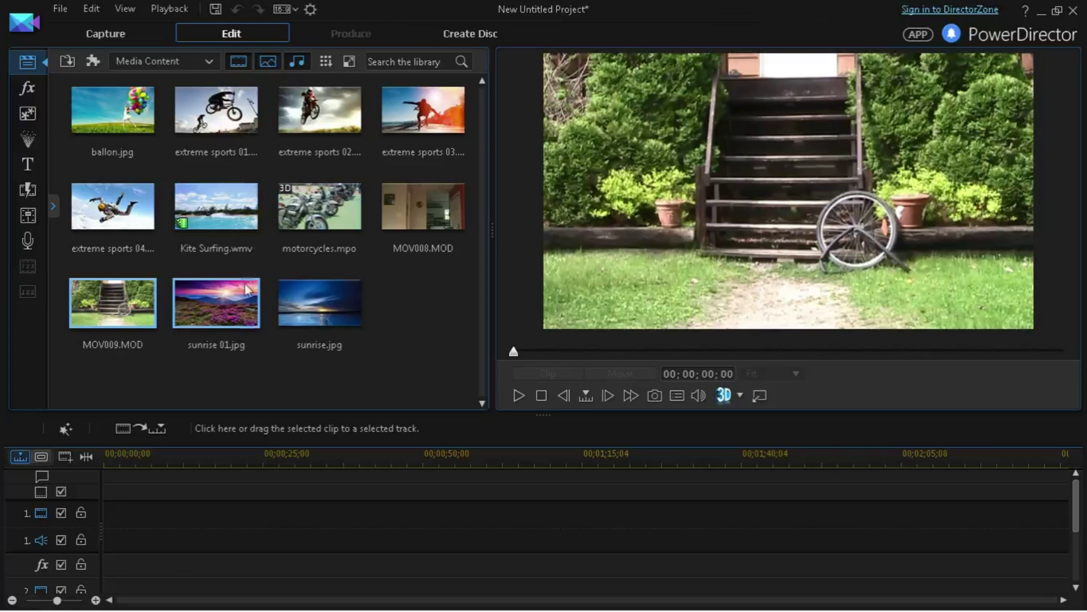
# - Place MOV009.MOD on video track 1, fit the timeline zoom to it, and play it to the jump
pyautogui.moveTo(113, 303)
pyautogui.mouseDown()
pyautogui.moveTo(219, 522)
pyautogui.moveTo(108, 525)
pyautogui.mouseUp()
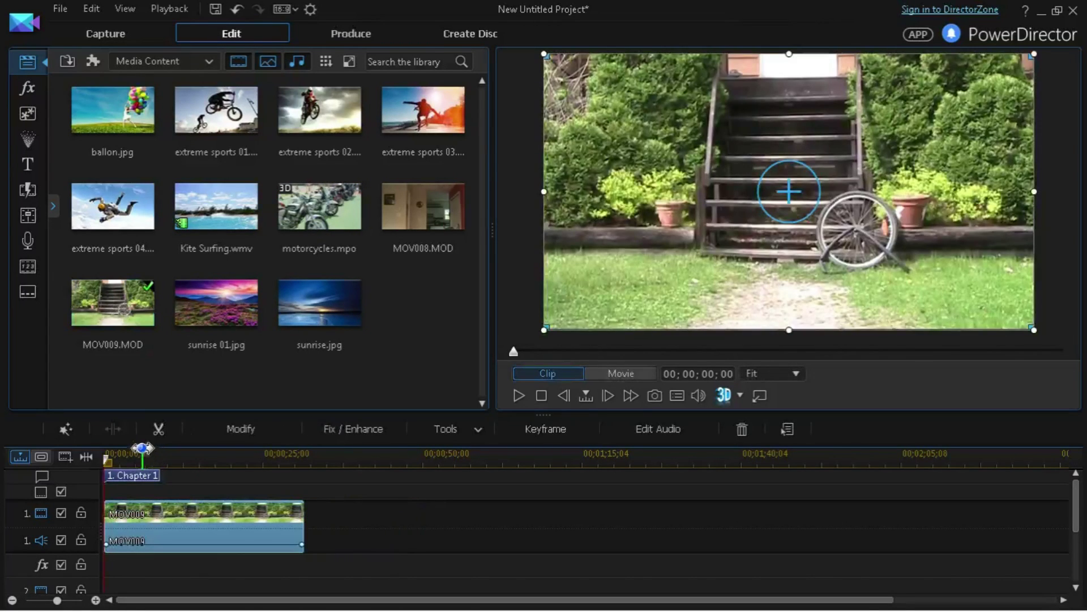
pyautogui.moveTo(211, 445); pyautogui.dragTo(255, 447)
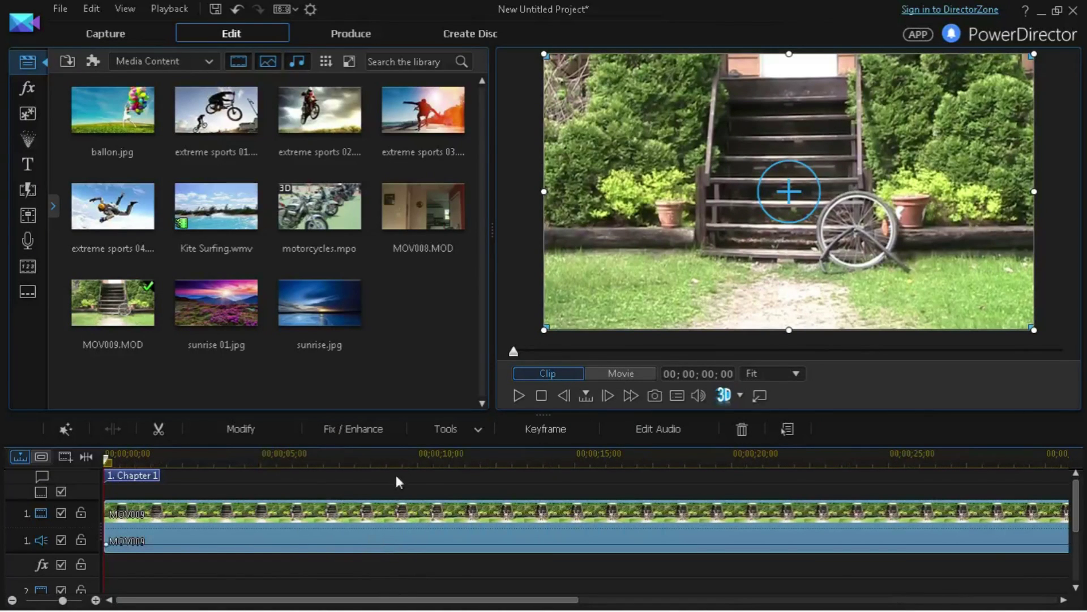
pyautogui.moveTo(397, 453); pyautogui.dragTo(317, 456)
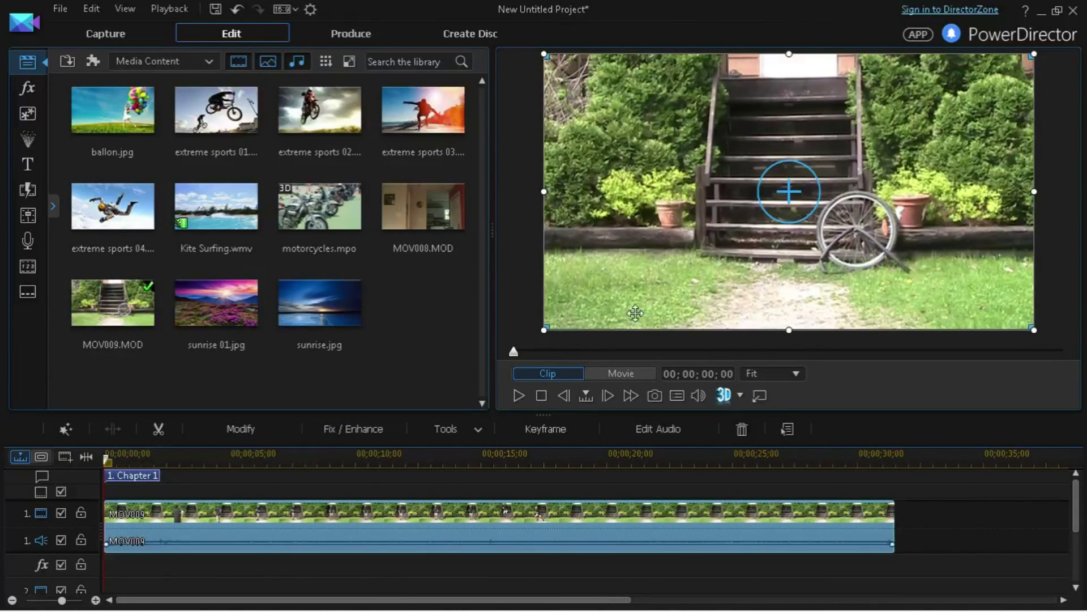
pyautogui.click(520, 398)
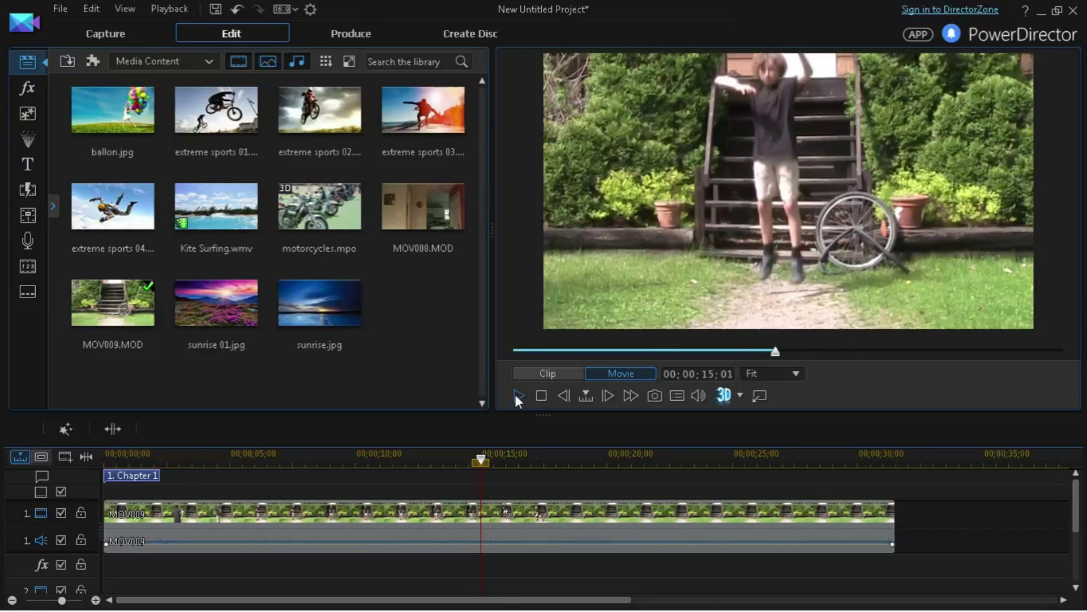
# - Play and pause around the jump, then scrub back to 14;38 and replay it
pyautogui.click(517, 395)
pyautogui.click(517, 395)
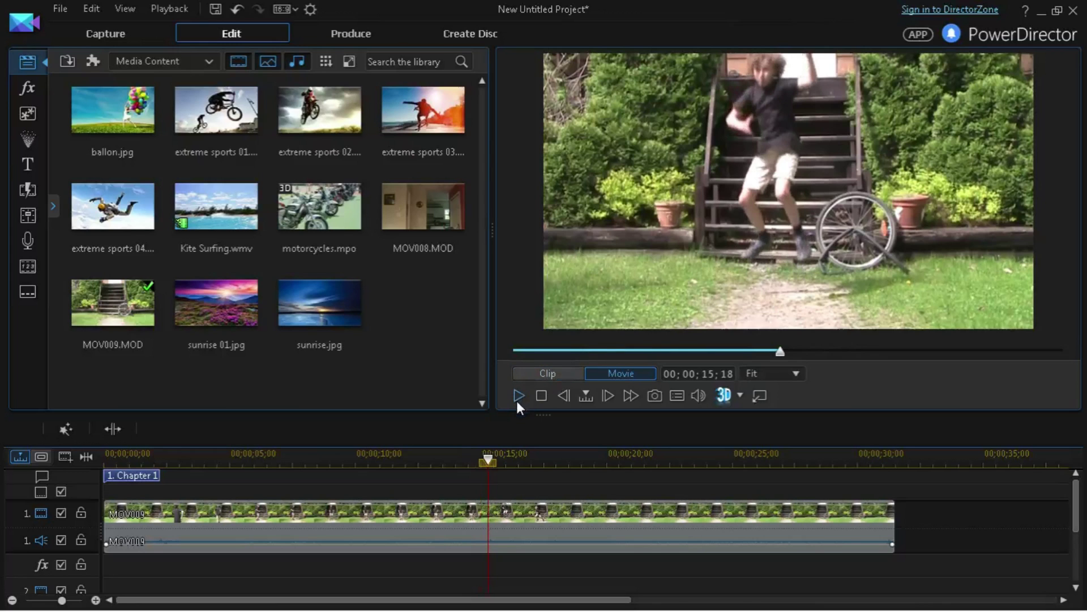
pyautogui.click(520, 397)
pyautogui.click(520, 397)
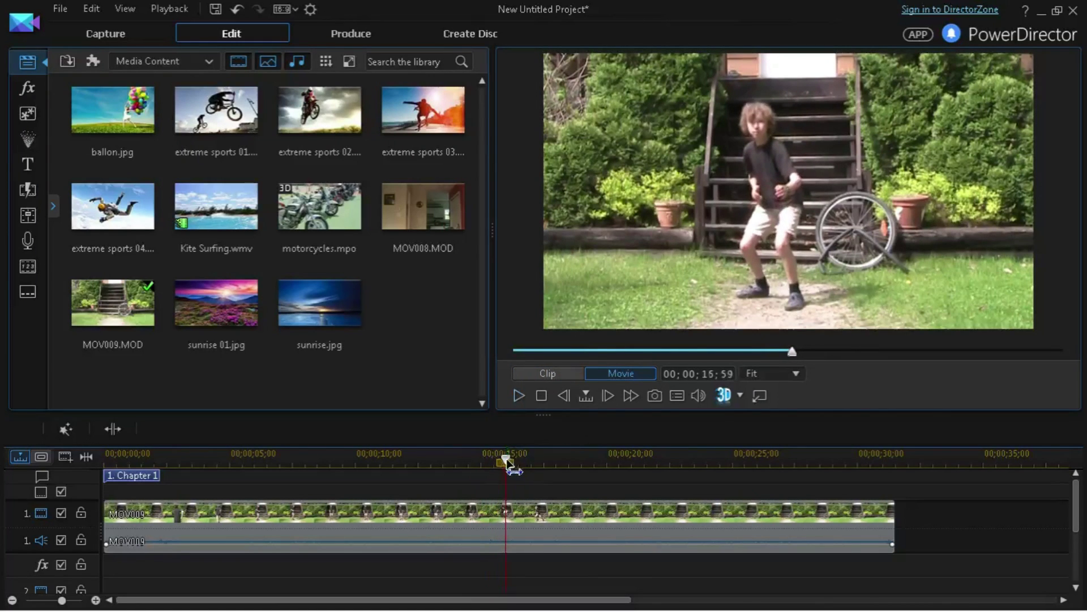
pyautogui.moveTo(508, 461); pyautogui.dragTo(474, 452)
pyautogui.click(515, 402)
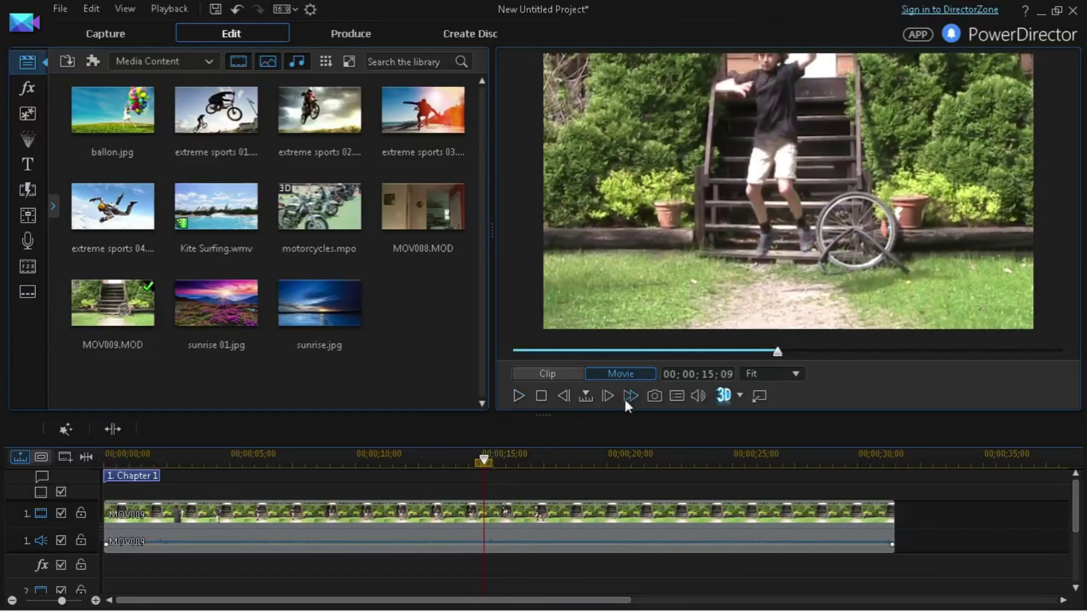
# - Step frame by frame to the mid-air frame at 15;19 and select the MOV009 clip
pyautogui.click(610, 398)
pyautogui.click(609, 398)
pyautogui.click(609, 398)
pyautogui.click(610, 399)
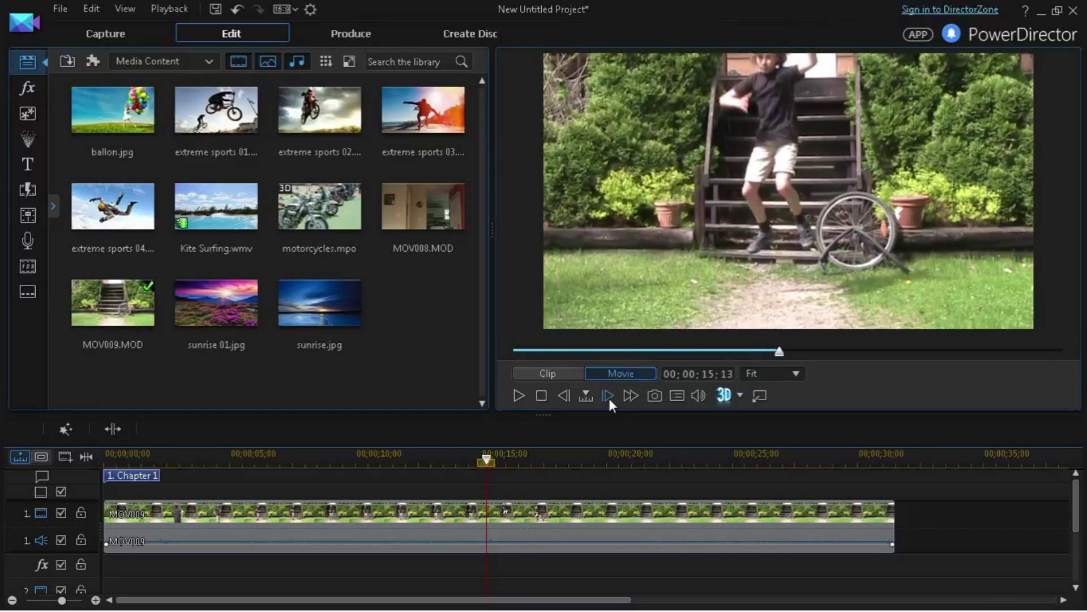
pyautogui.click(610, 399)
pyautogui.click(609, 399)
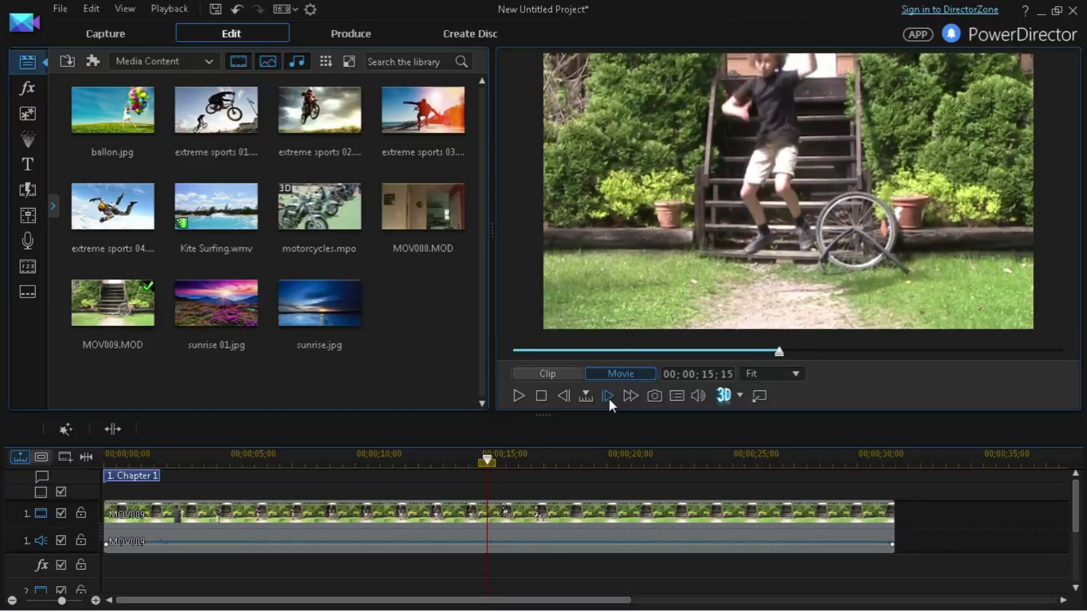
pyautogui.click(609, 399)
pyautogui.click(607, 397)
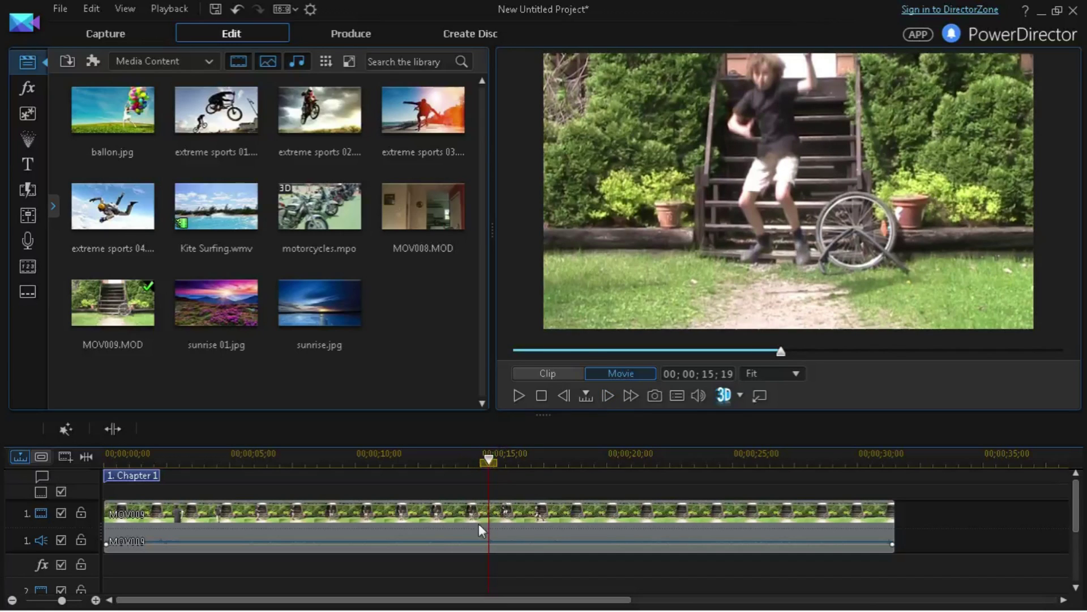
pyautogui.click(497, 516)
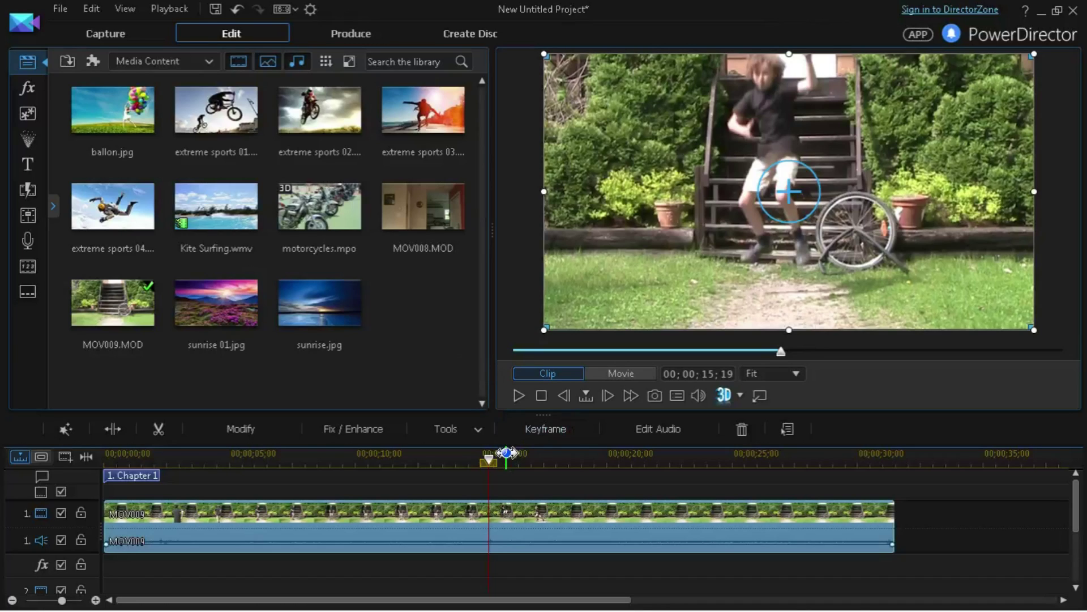
# - Split MOV009 at the playhead and remove the earlier part with Cut and Fill Gap
pyautogui.hotkey('ctrl', 't')
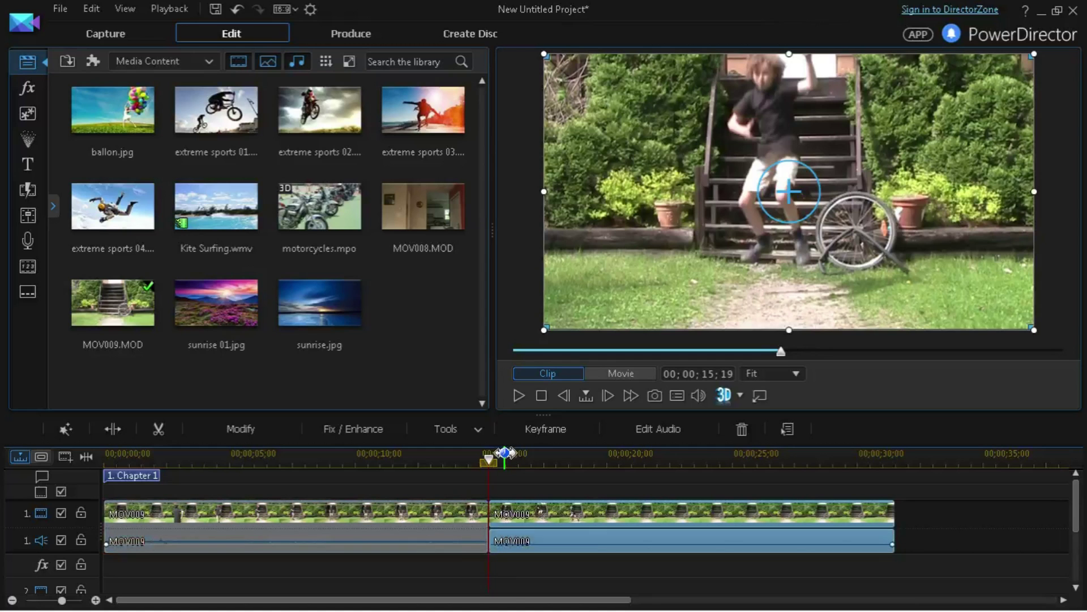
pyautogui.click(440, 512)
pyautogui.rightClick(440, 512)
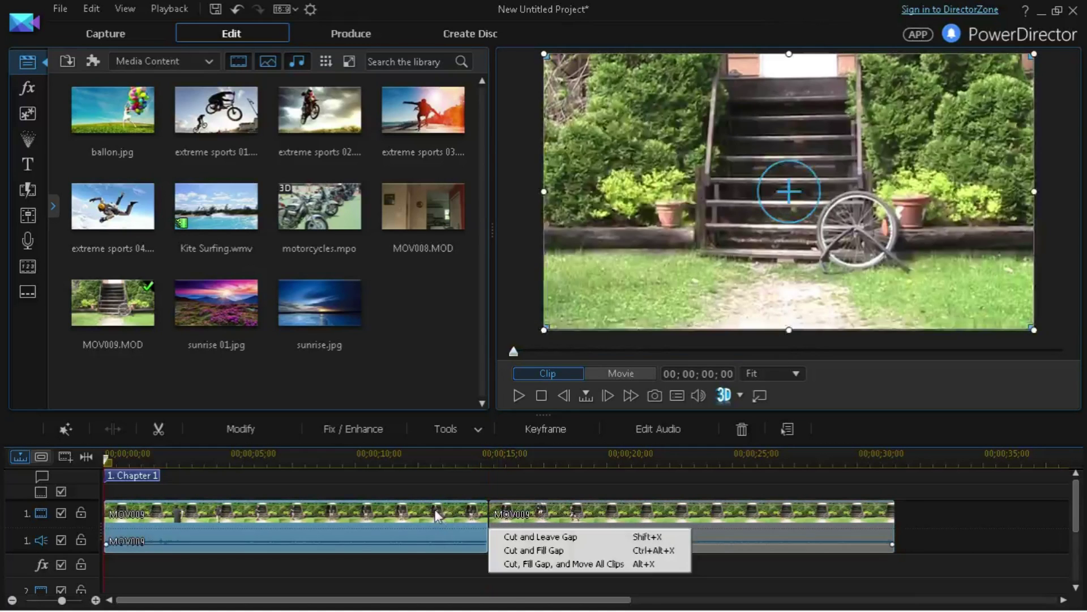
pyautogui.click(549, 551)
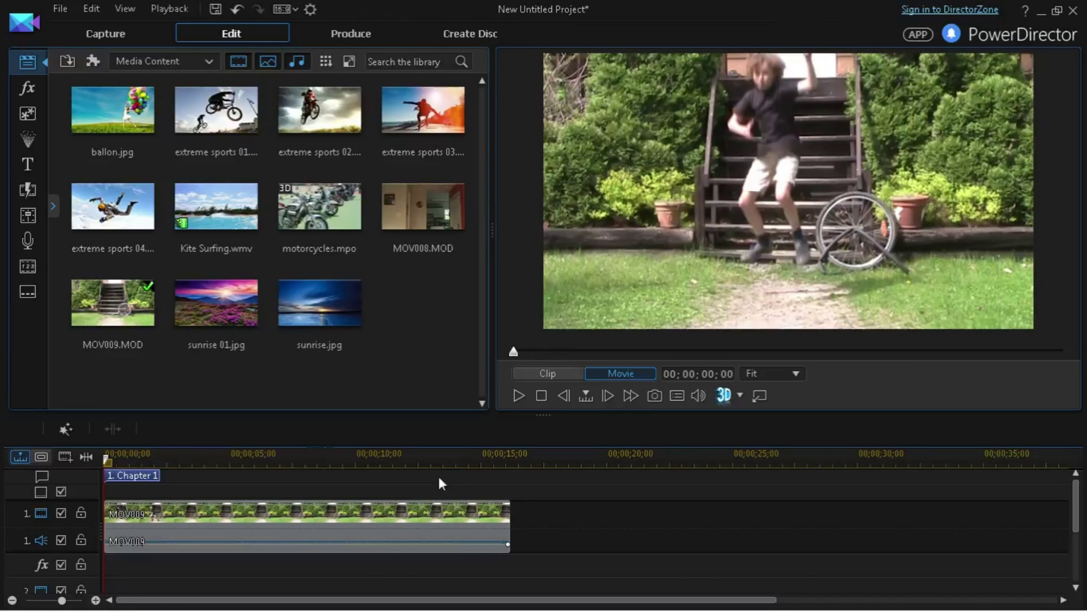
pyautogui.moveTo(283, 453); pyautogui.dragTo(403, 454)
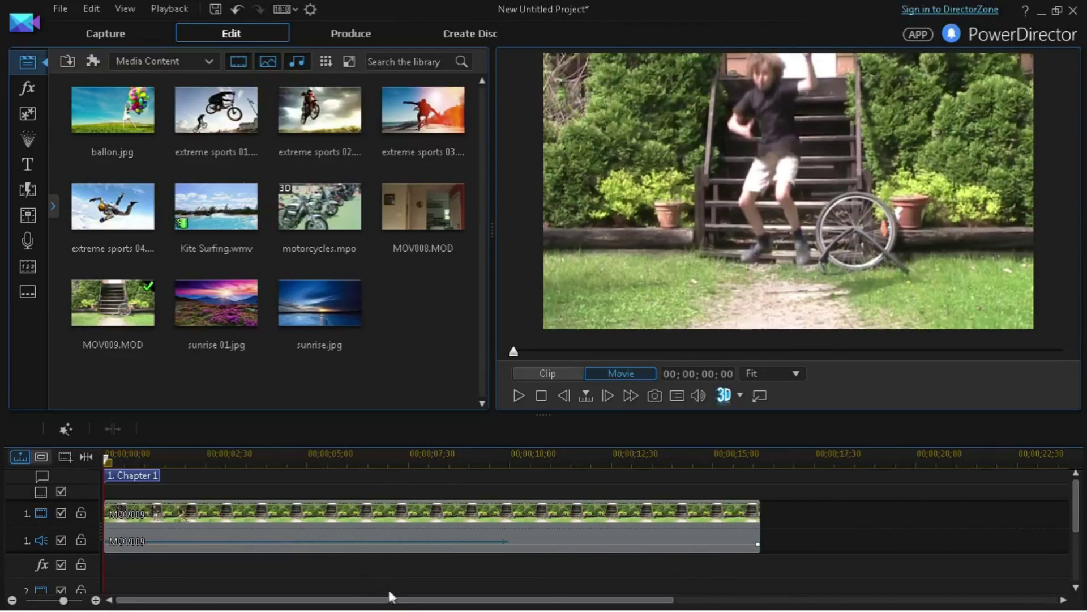
pyautogui.scroll(1, 453, 526)
pyautogui.click(453, 527)
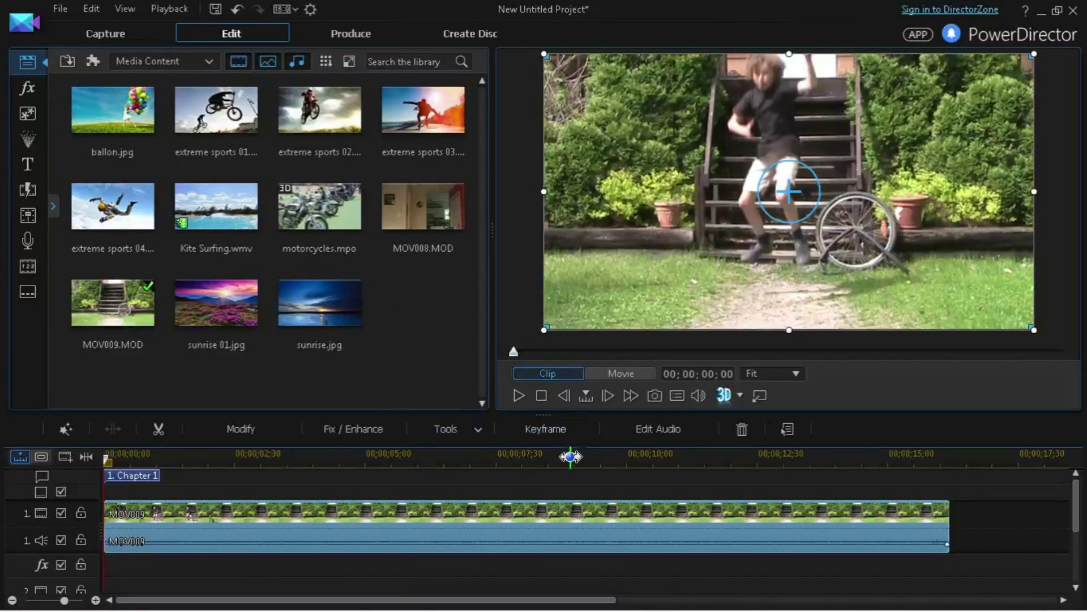
# - Snapshot the current frame and save it under the name 'Flight snapshot'
pyautogui.click(655, 395)
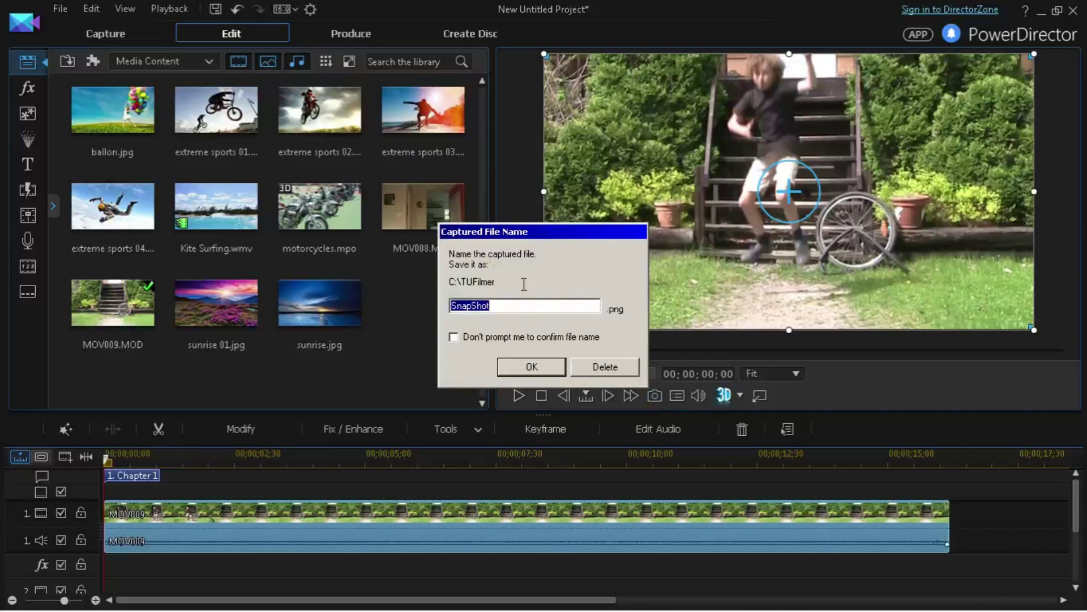
pyautogui.press('BackSpace')
pyautogui.doubleClick(524, 285)
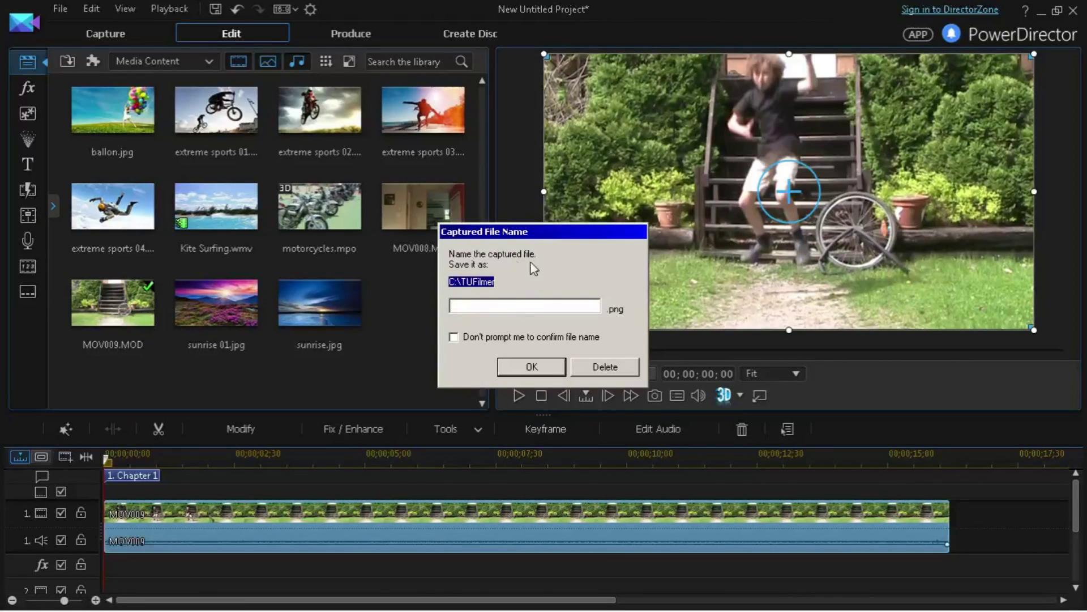
pyautogui.click(512, 307)
pyautogui.write('Fly')
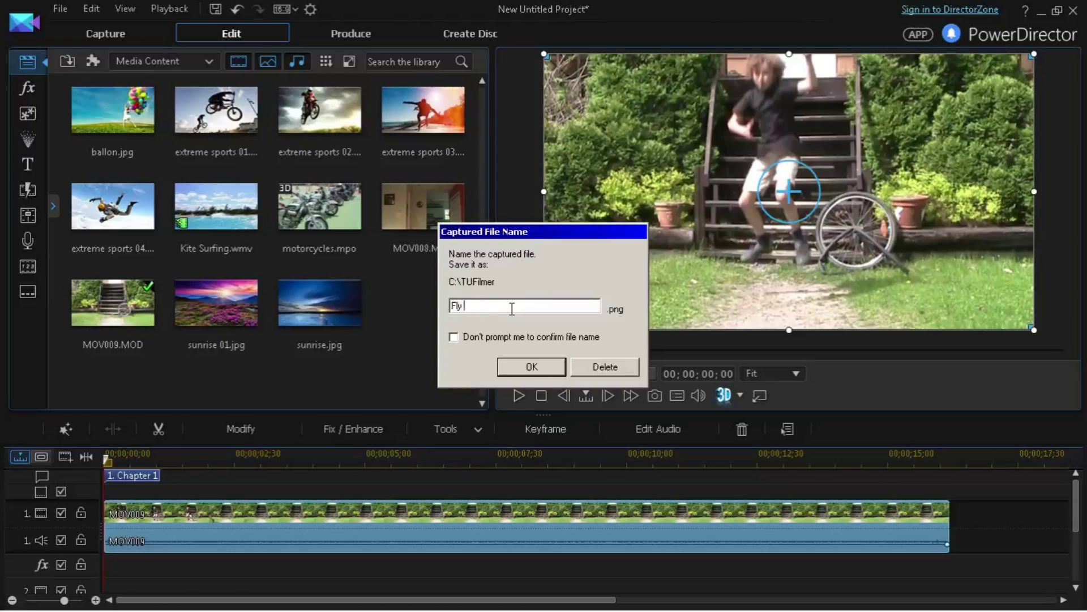
pyautogui.press('BackSpace')
pyautogui.write('ight snapshot')
pyautogui.press('Return')
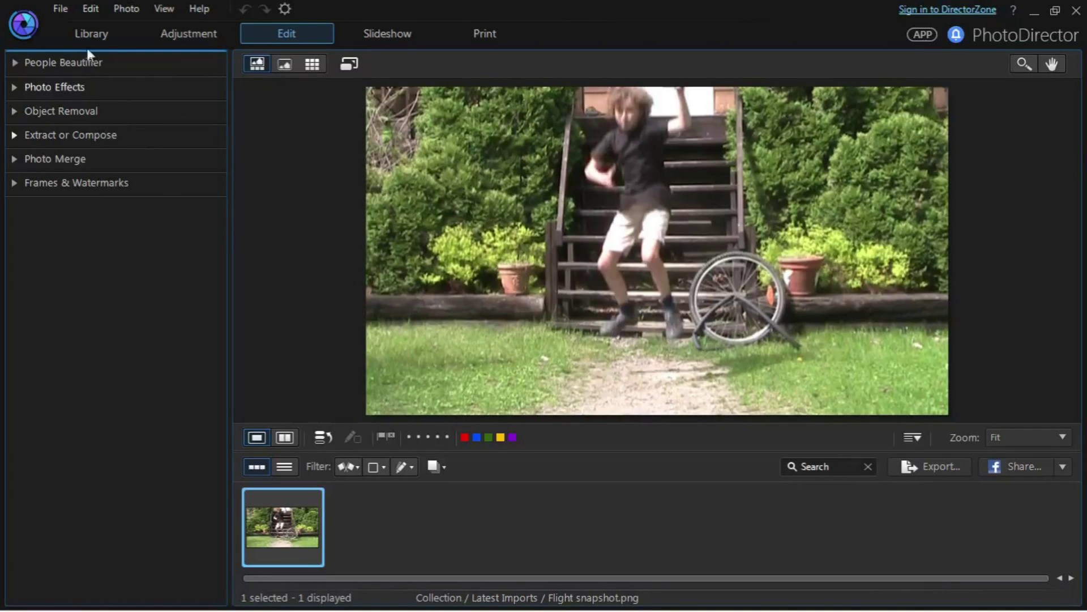
# - Start Background Removal on the snapshot from Extract or Compose, accepting the transparency warning
pyautogui.click(61, 8)
pyautogui.moveTo(85, 39)
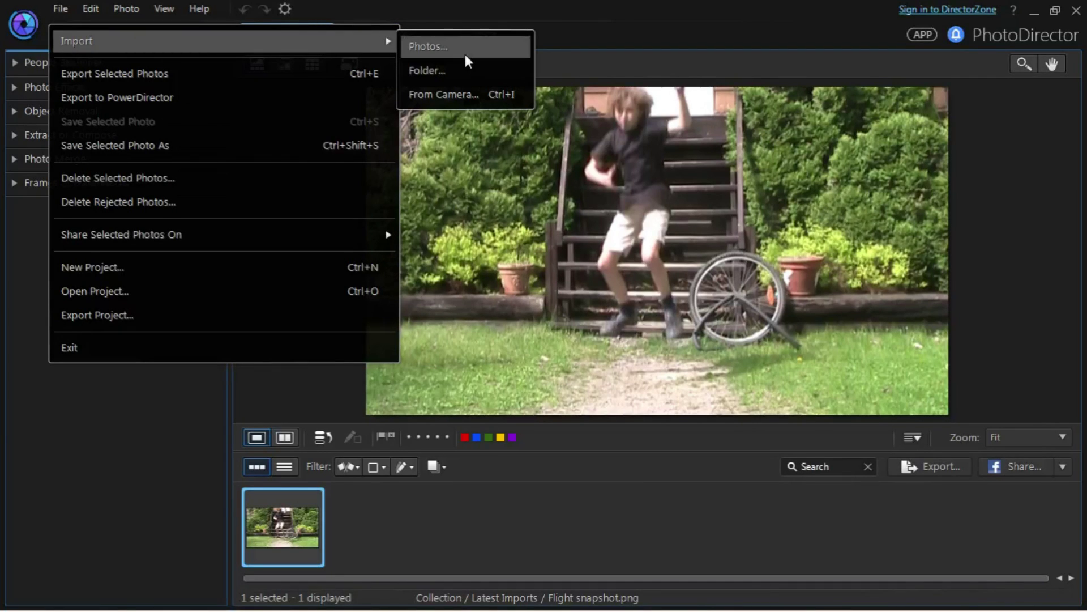
pyautogui.click(53, 422)
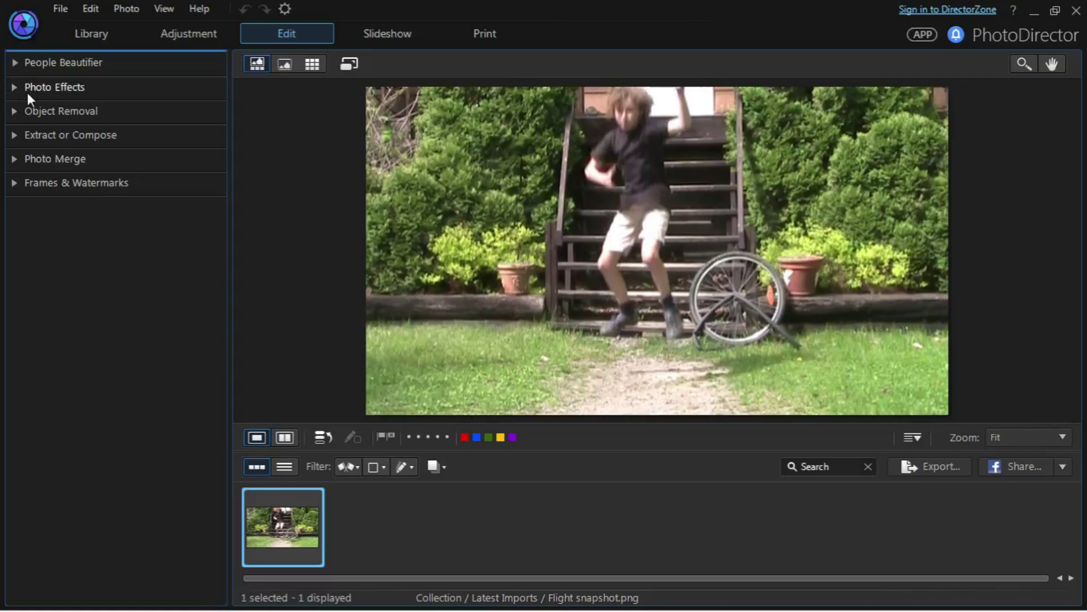
pyautogui.click(34, 134)
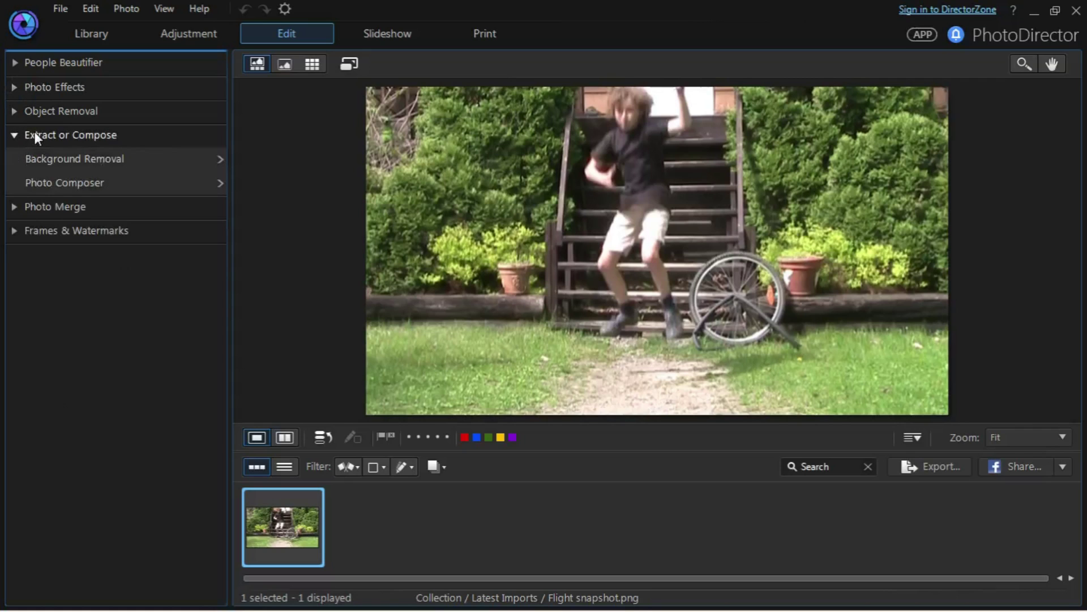
pyautogui.click(138, 159)
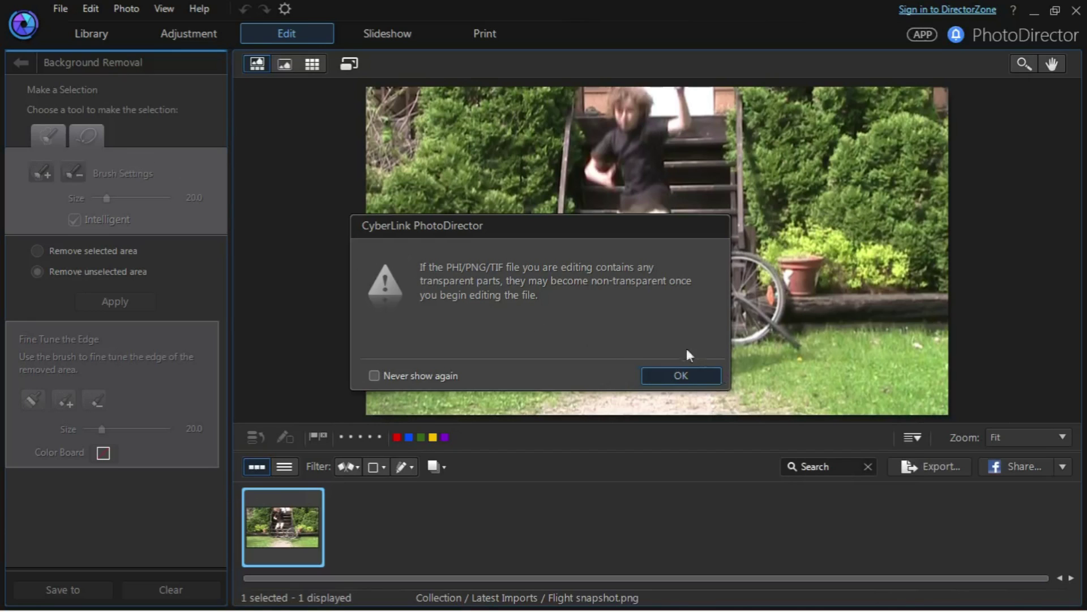
pyautogui.click(671, 377)
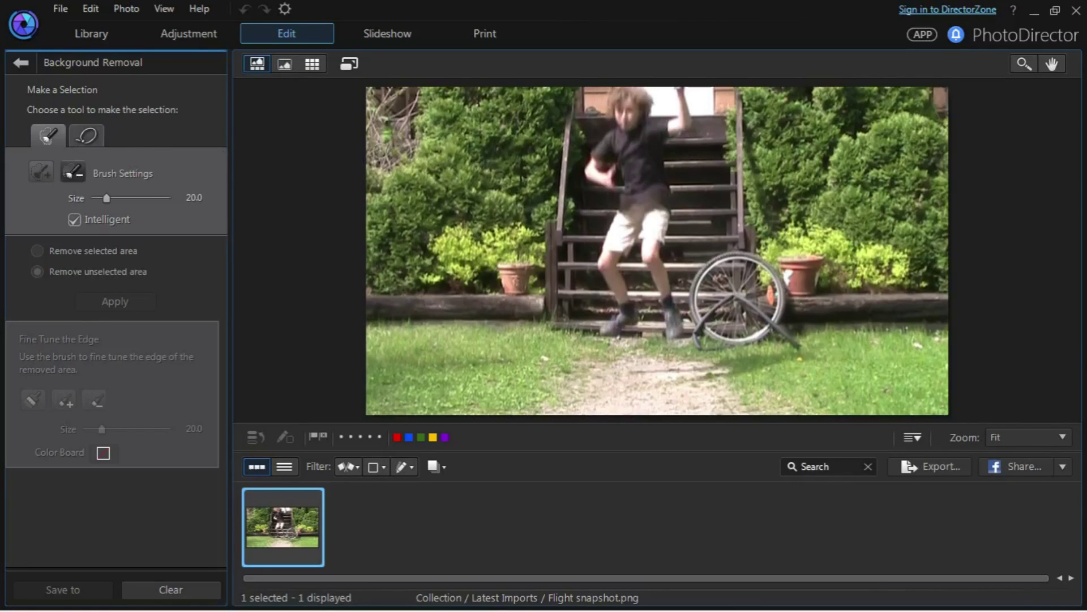
# - Turn off Intelligent and brush a size-47 selection over the left side of the scene
pyautogui.scroll(2, 76, 198)
pyautogui.click(74, 220)
pyautogui.scroll(11, 488, 178)
pyautogui.rightClick(518, 213)
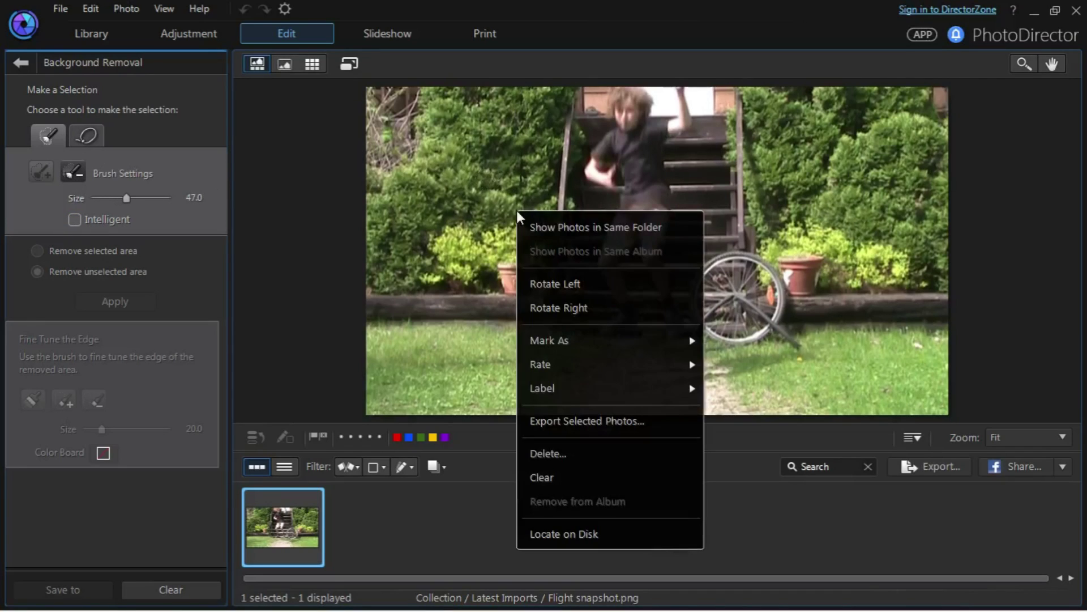
pyautogui.click(462, 179)
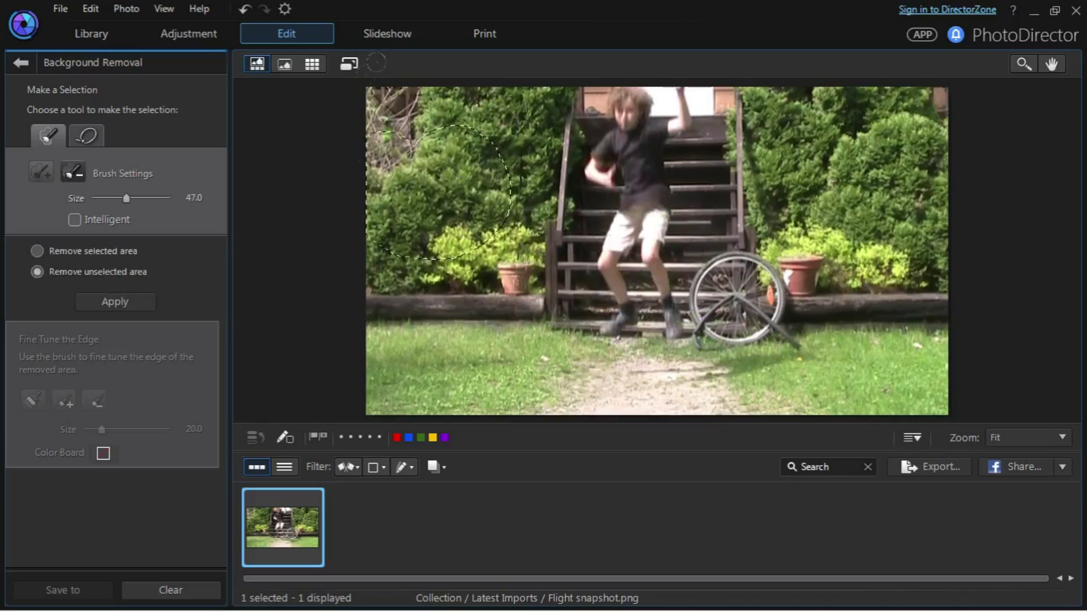
pyautogui.moveTo(439, 192)
pyautogui.mouseDown()
pyautogui.moveTo(448, 145)
pyautogui.moveTo(501, 113)
pyautogui.moveTo(521, 133)
pyautogui.mouseUp()
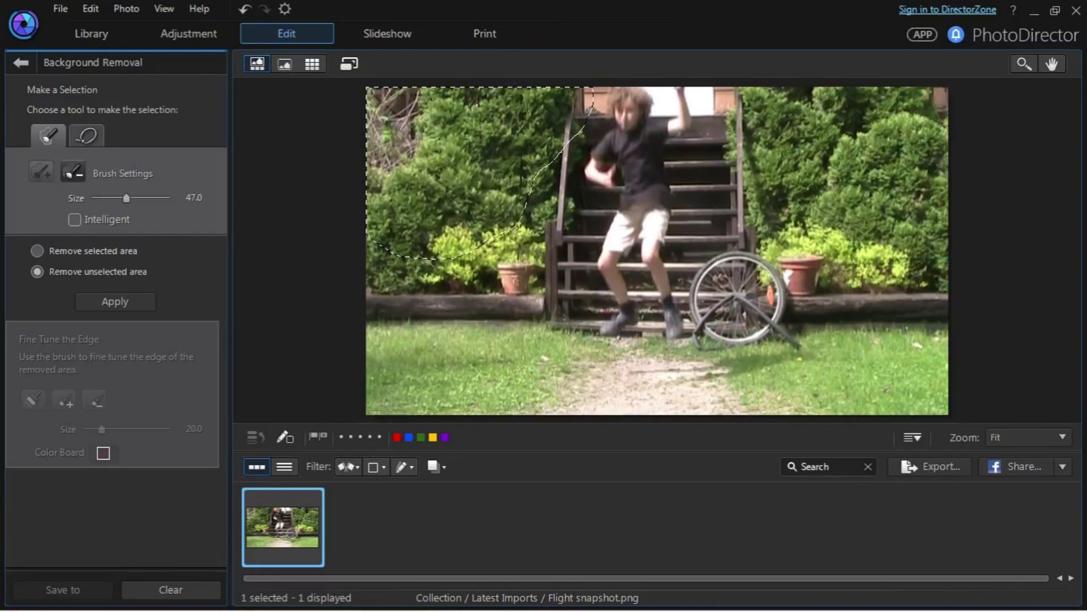
pyautogui.moveTo(507, 284)
pyautogui.mouseDown()
pyautogui.moveTo(373, 255)
pyautogui.moveTo(397, 385)
pyautogui.moveTo(492, 391)
pyautogui.moveTo(468, 300)
pyautogui.moveTo(546, 317)
pyautogui.moveTo(541, 226)
pyautogui.moveTo(586, 323)
pyautogui.moveTo(561, 161)
pyautogui.moveTo(569, 187)
pyautogui.moveTo(551, 312)
pyautogui.moveTo(555, 300)
pyautogui.mouseUp()
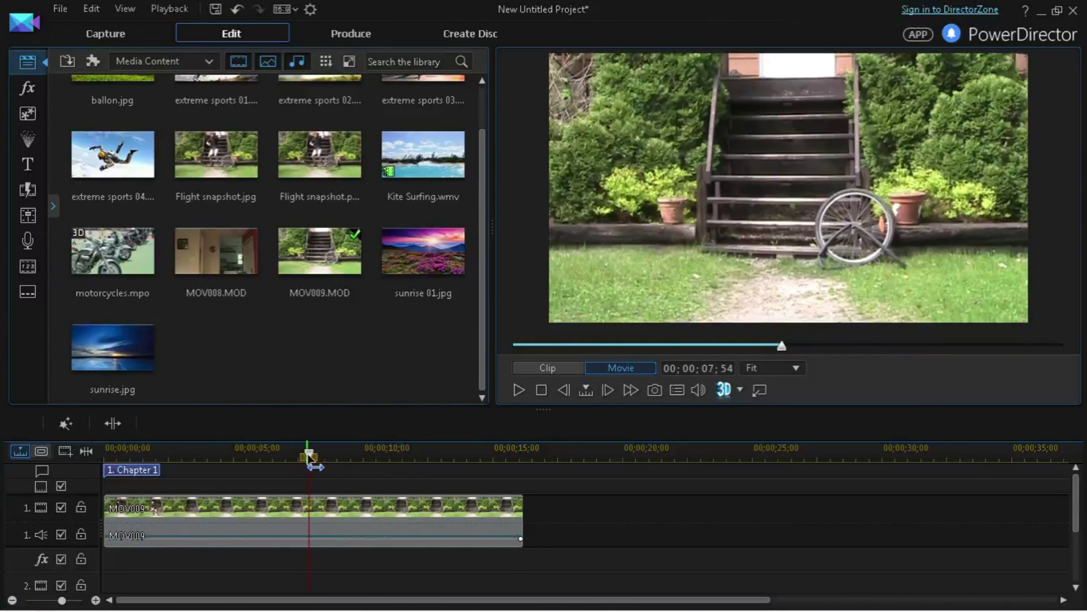
# - Rewind the preview and import flight.jpg into the media library through the Open dialog
pyautogui.moveTo(310, 456); pyautogui.dragTo(106, 456)
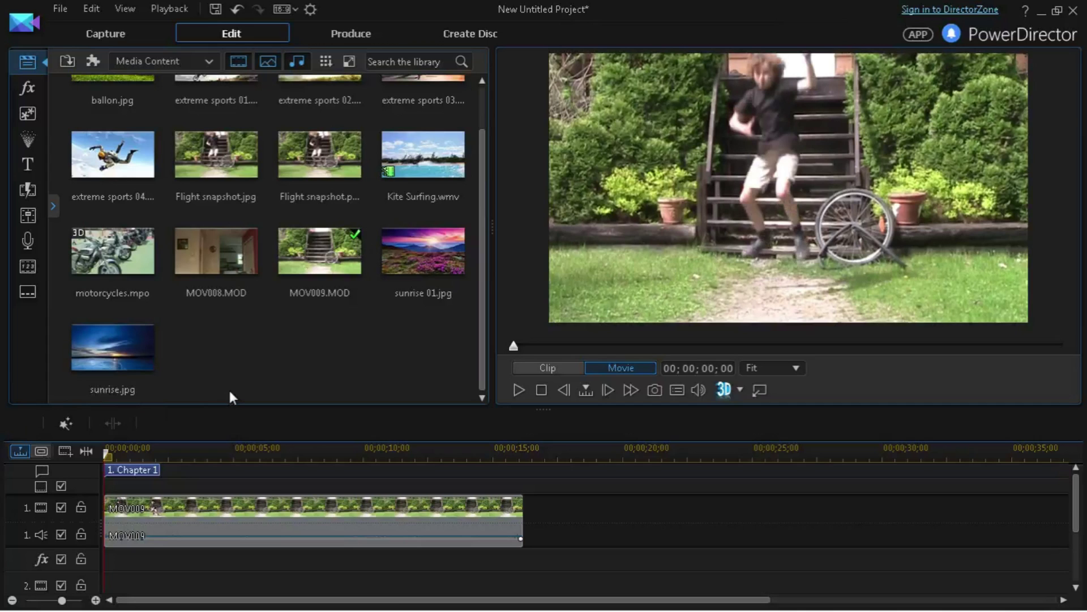
pyautogui.press('Home')
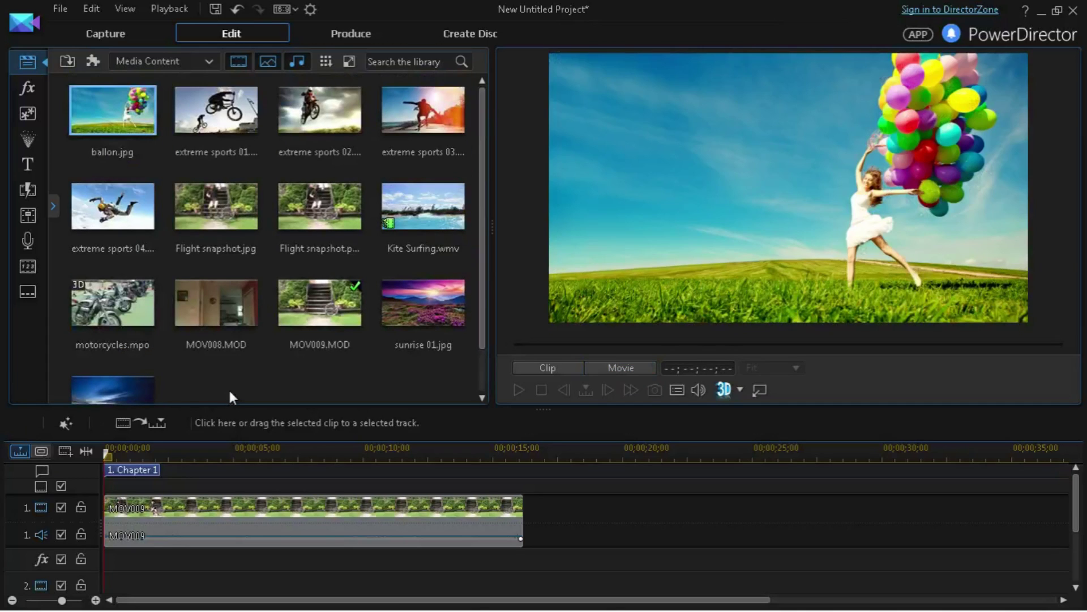
pyautogui.doubleClick(229, 390)
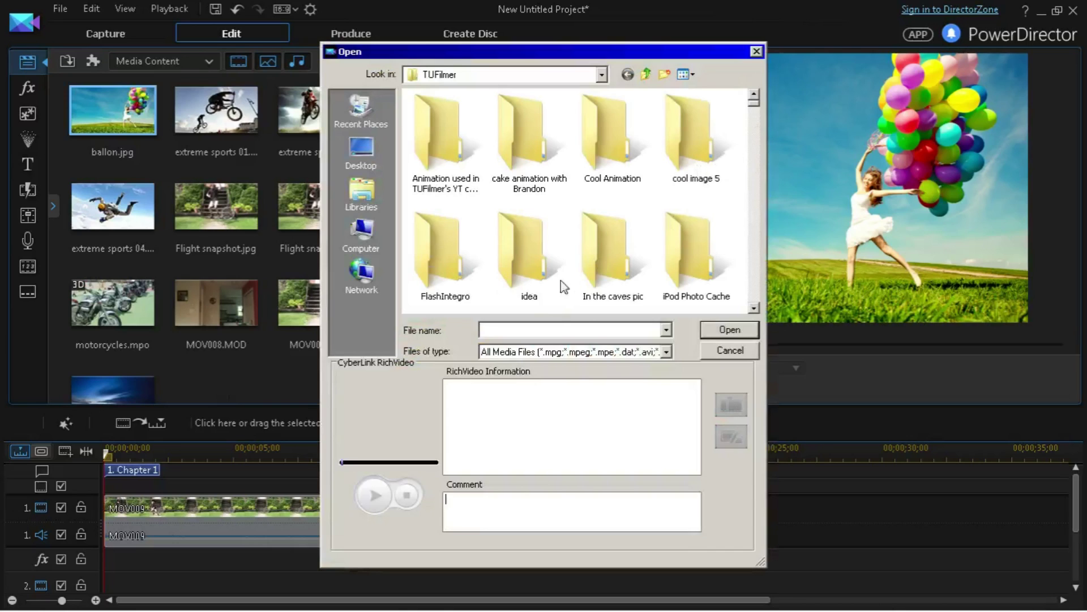
pyautogui.click(575, 329)
pyautogui.write('flight')
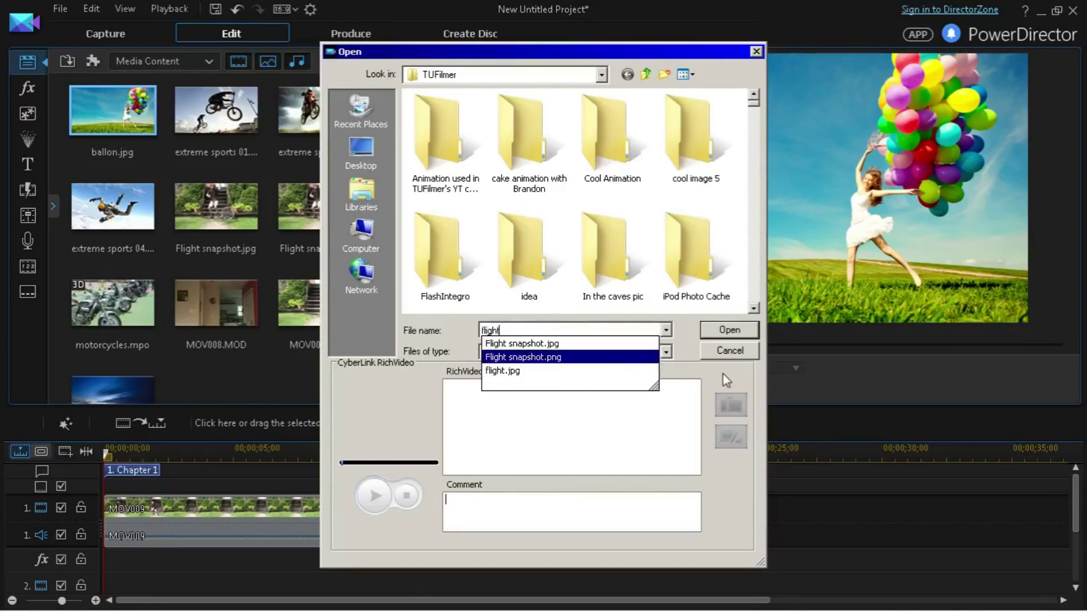
pyautogui.click(586, 371)
pyautogui.click(729, 329)
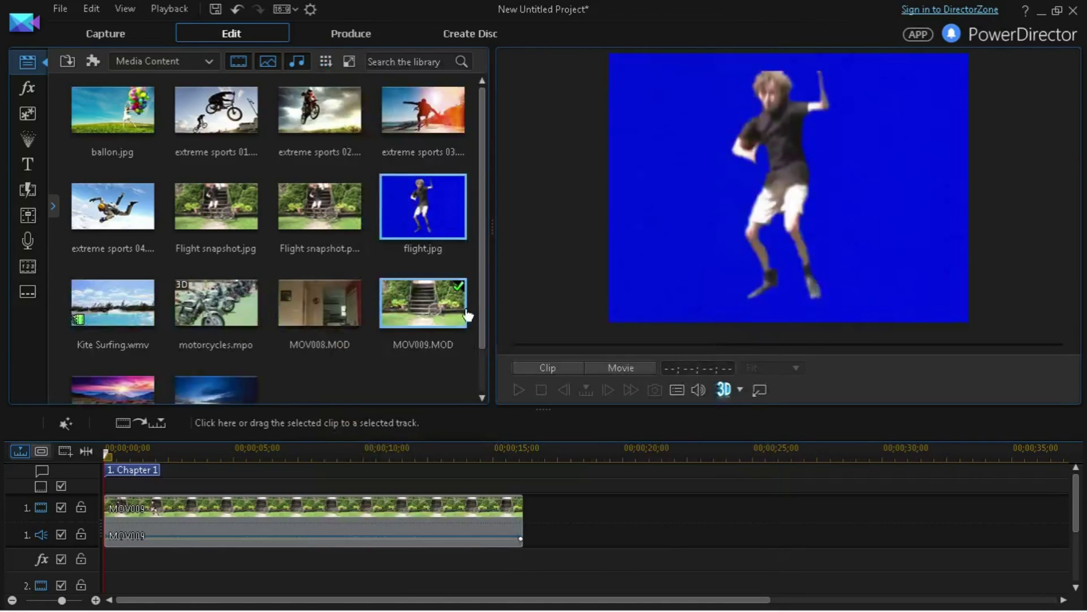
# - Insert flight.jpg at the start of video track 1, ahead of MOV009, and play it back
pyautogui.moveTo(416, 210); pyautogui.dragTo(111, 509)
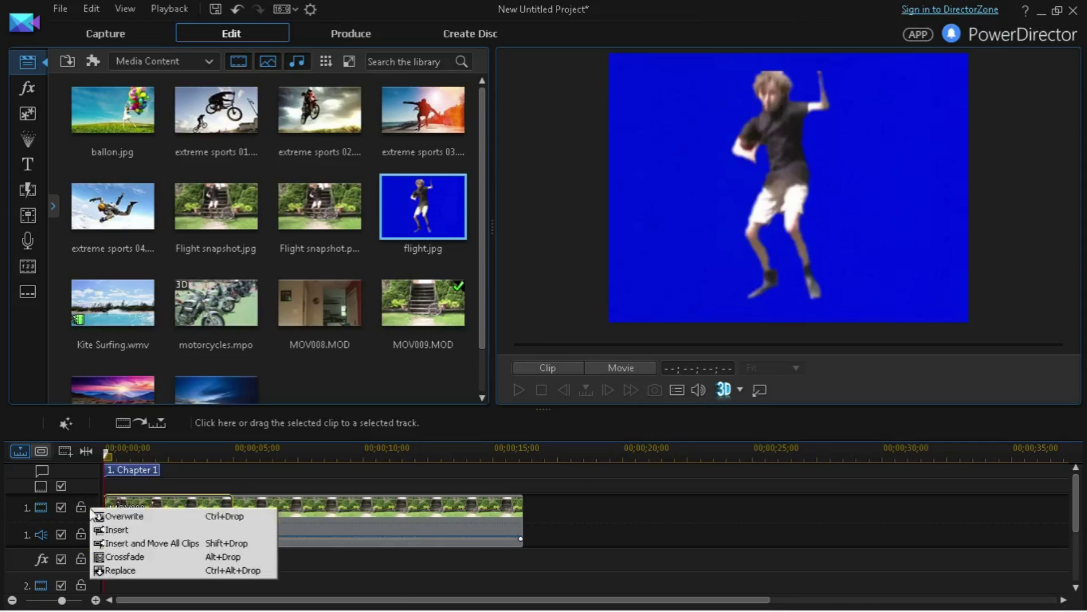
pyautogui.click(170, 526)
pyautogui.press('space')
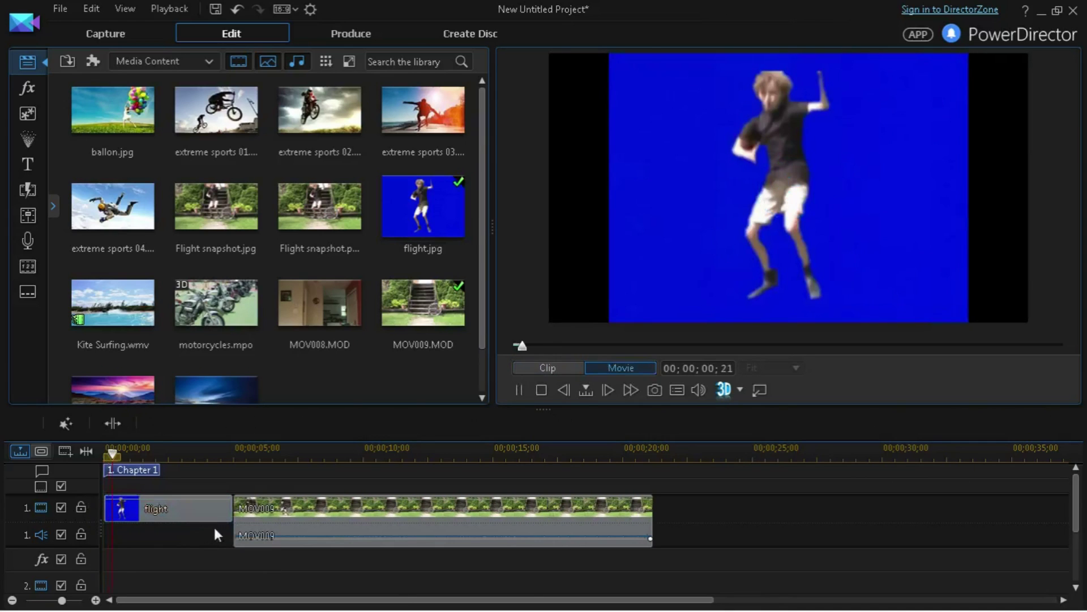
pyautogui.press('space')
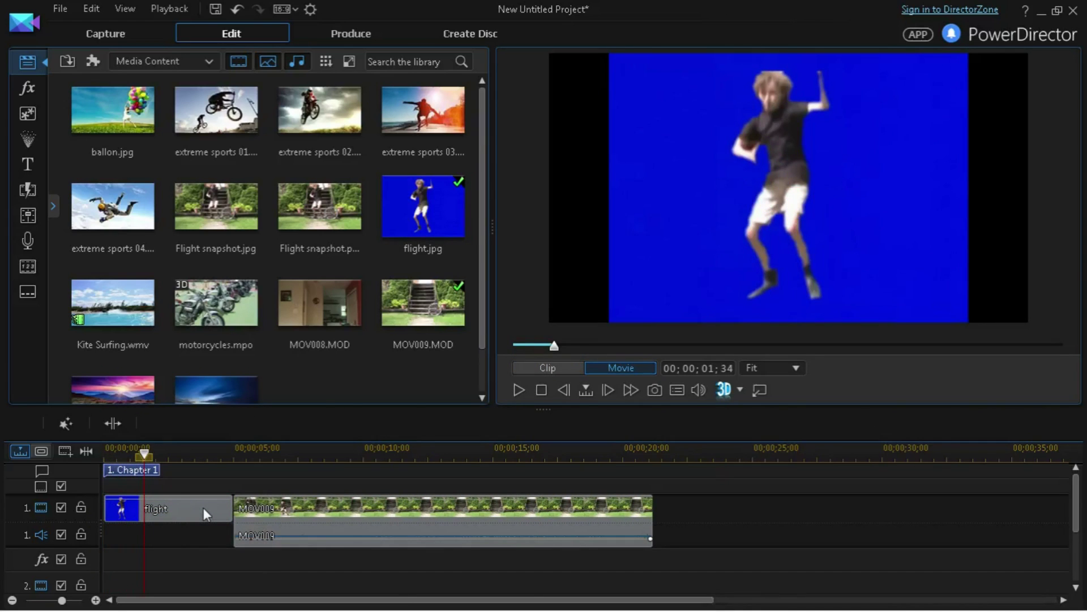
# - Shorten the flight clip from its right edge with Trim Only and preview the result
pyautogui.click(202, 505)
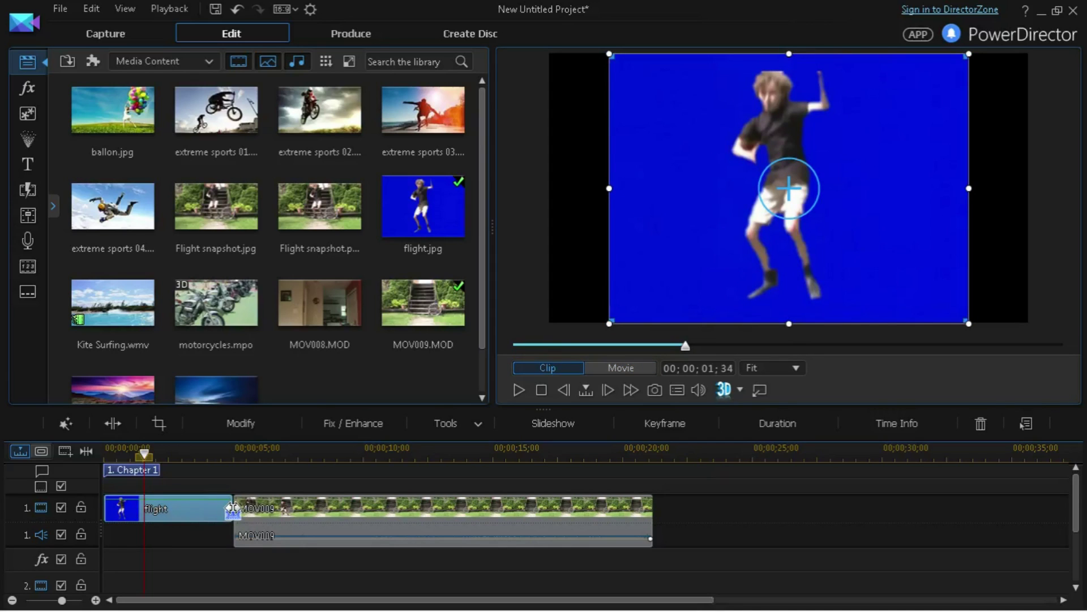
pyautogui.moveTo(232, 508); pyautogui.dragTo(133, 510)
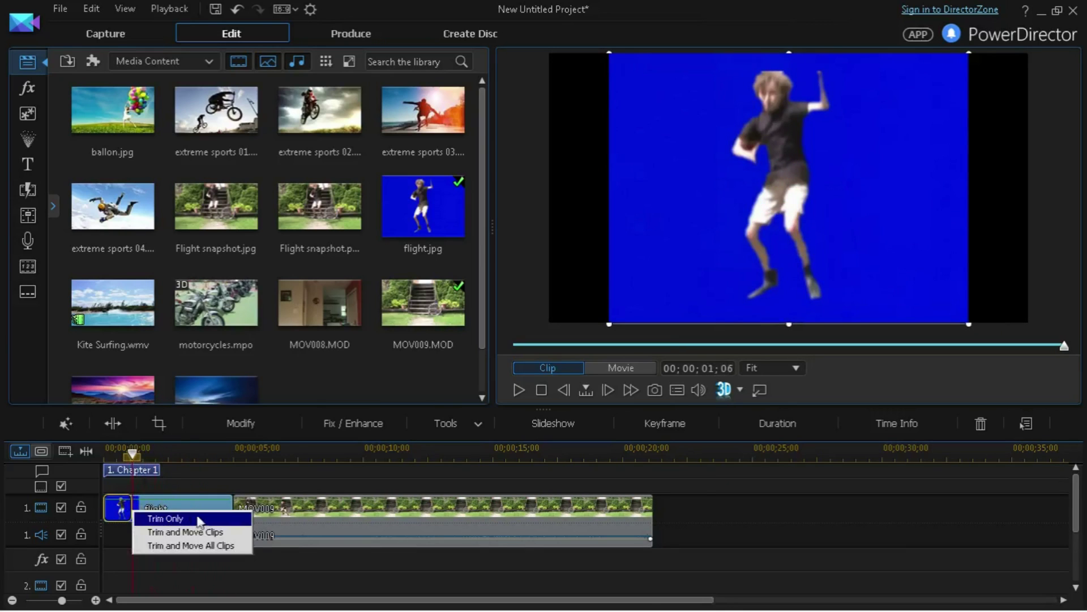
pyautogui.click(170, 518)
pyautogui.click(270, 514)
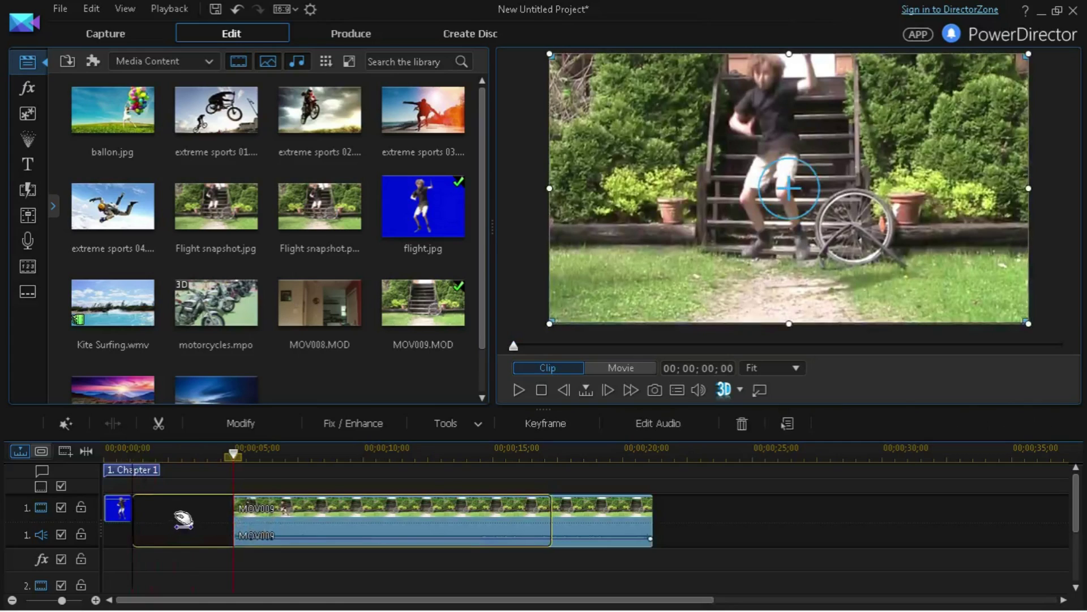
pyautogui.press('Home')
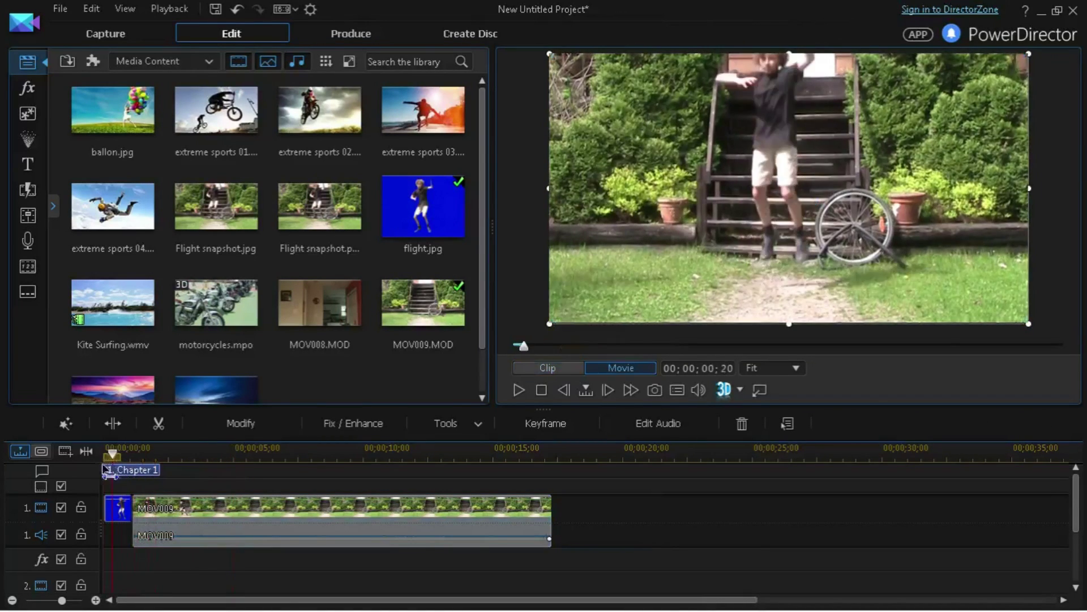
pyautogui.press('space')
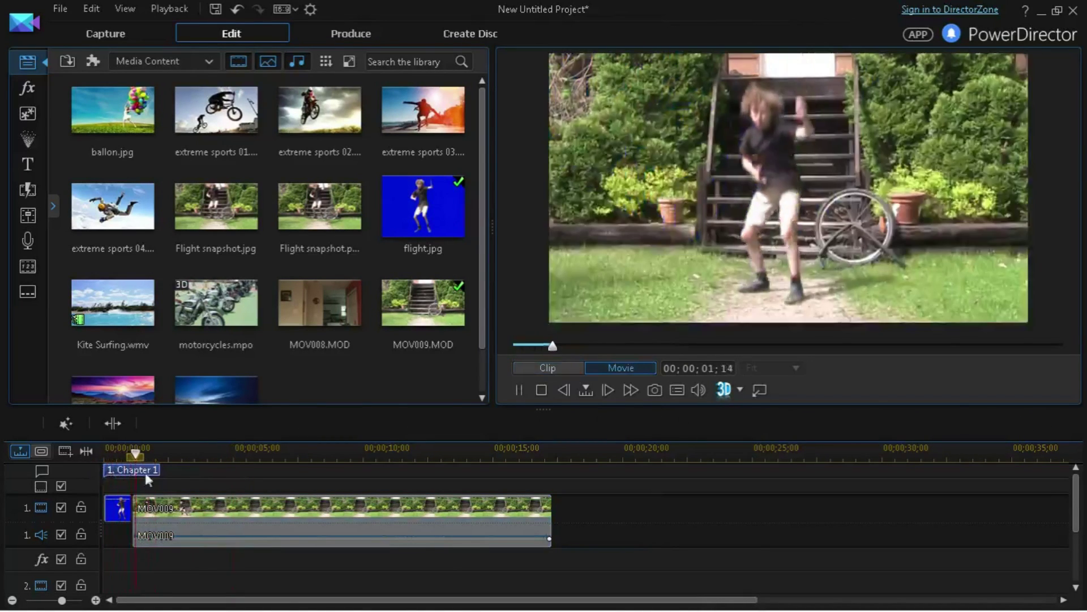
# - Trim the flight clip shorter still and slide MOV009 left against it with no gap
pyautogui.click(122, 509)
pyautogui.moveTo(131, 512); pyautogui.dragTo(119, 513)
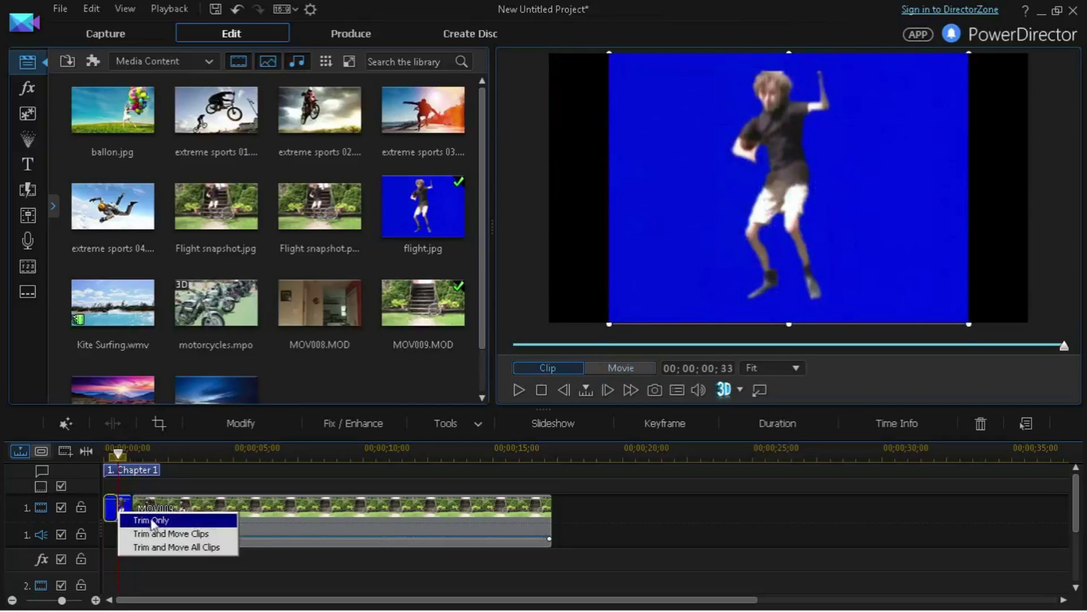
pyautogui.click(170, 516)
pyautogui.click(166, 520)
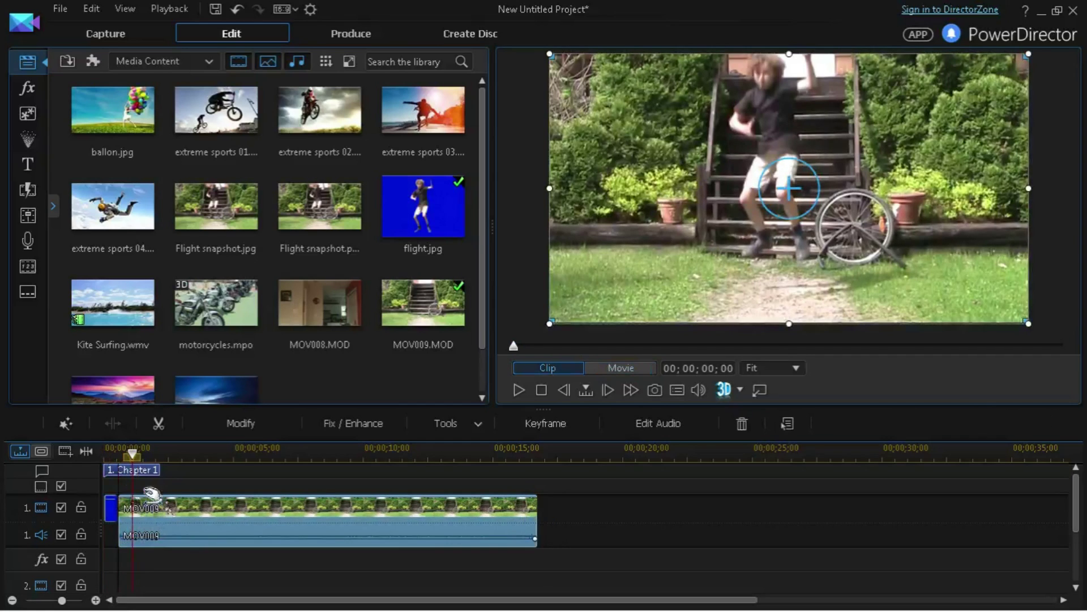
pyautogui.moveTo(133, 455); pyautogui.dragTo(109, 460)
pyautogui.click(111, 508)
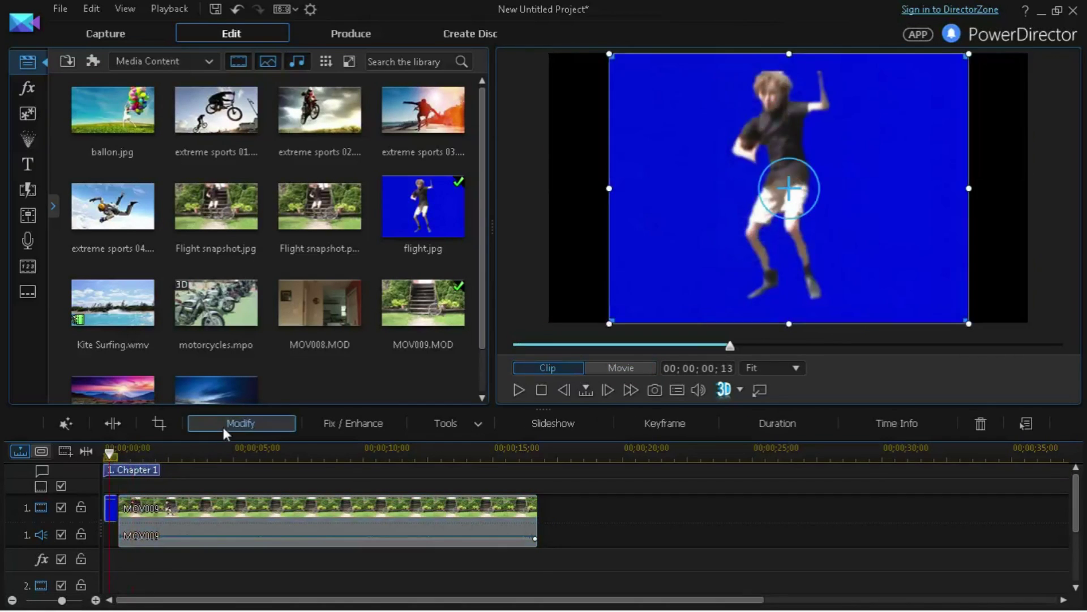
pyautogui.click(222, 424)
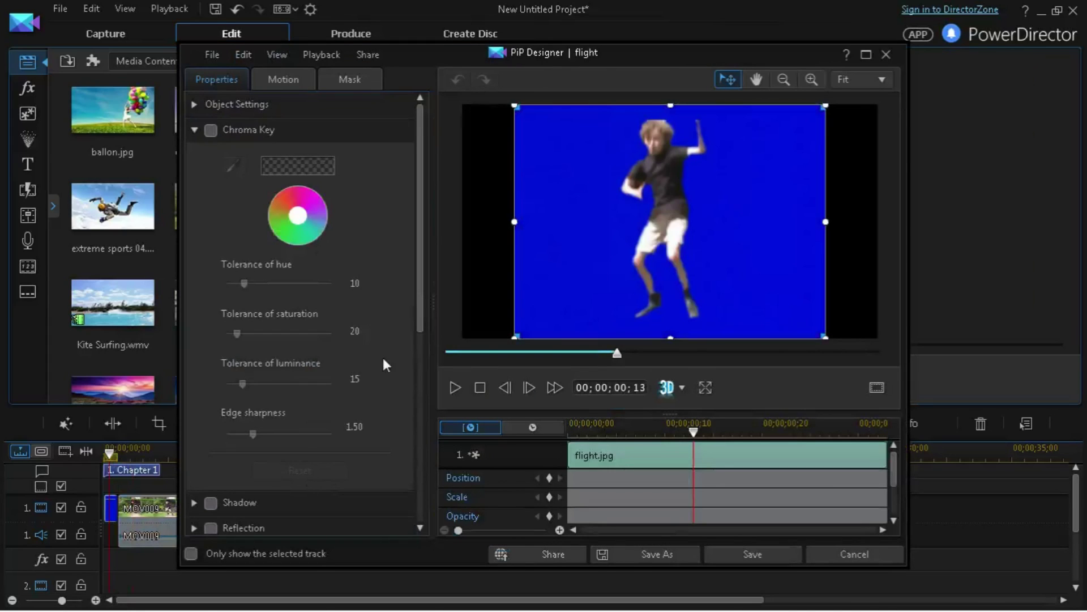
# - Enable Chroma Key on the flight clip, eyedrop its blue background, and set saturation tolerance 59
pyautogui.click(210, 130)
pyautogui.click(231, 164)
pyautogui.click(544, 159)
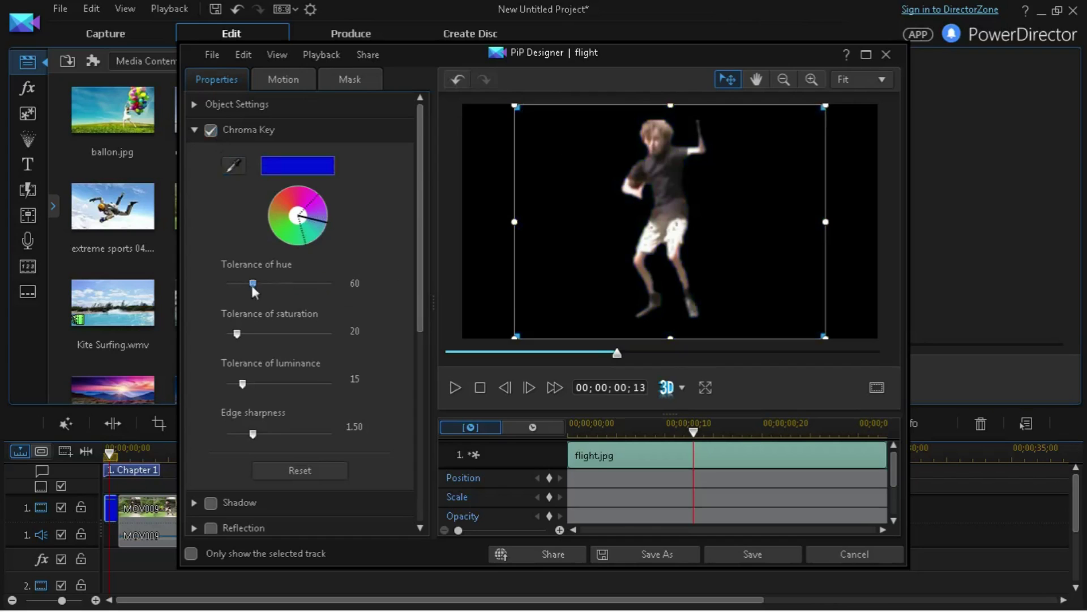
pyautogui.moveTo(251, 284); pyautogui.dragTo(171, 292)
pyautogui.moveTo(293, 282); pyautogui.dragTo(176, 289)
pyautogui.moveTo(236, 333); pyautogui.dragTo(259, 338)
pyautogui.moveTo(242, 383); pyautogui.dragTo(218, 396)
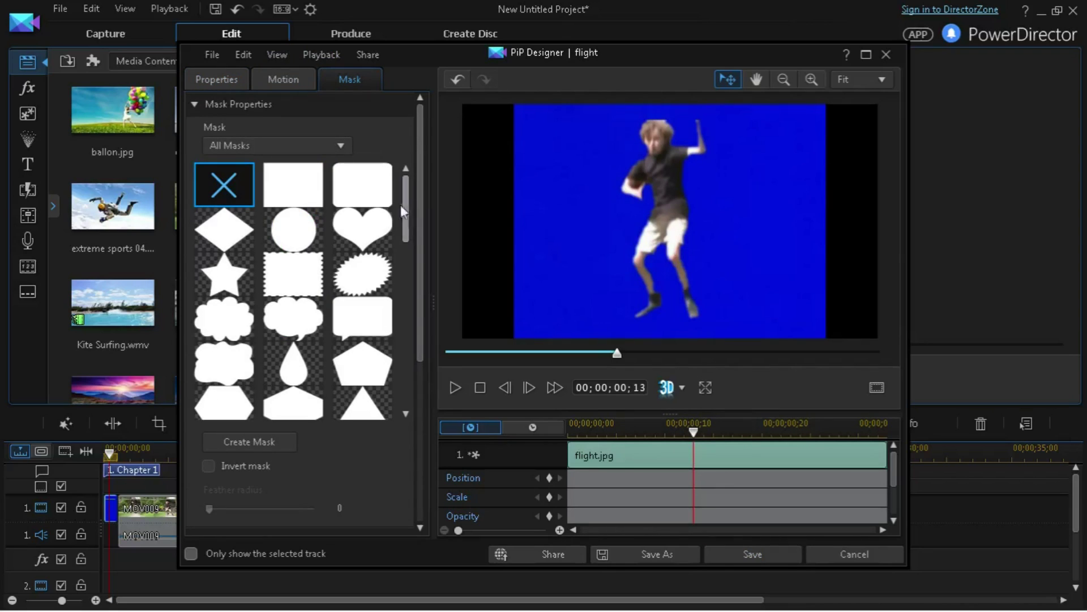
# - Give the flight clip a rectangle mask, shrink it from the corner and move it up to the frame top, then save
pyautogui.click(288, 204)
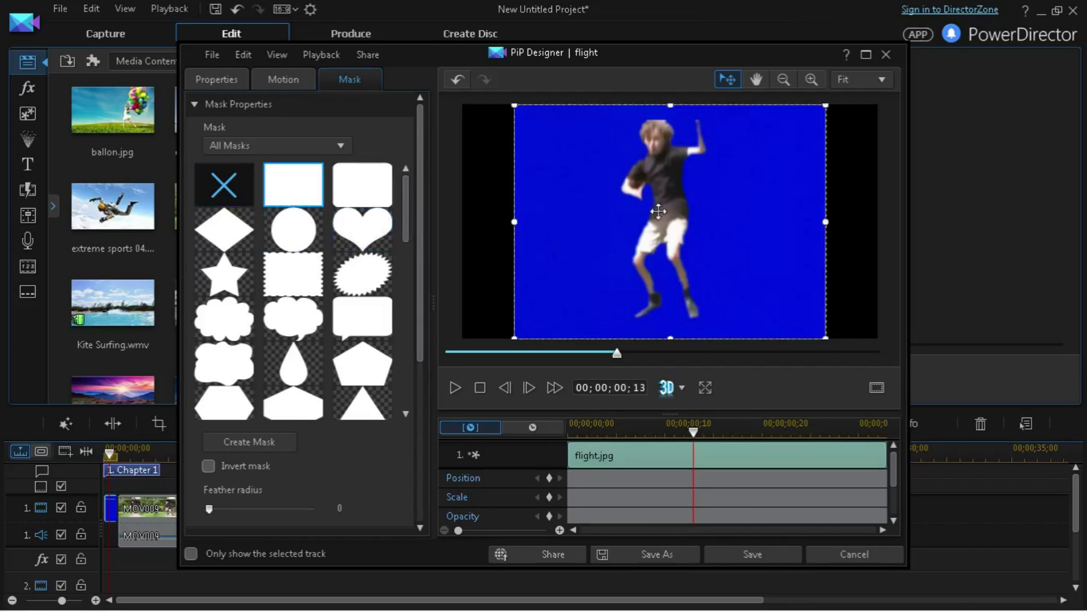
pyautogui.moveTo(514, 106); pyautogui.dragTo(537, 121)
pyautogui.moveTo(625, 186); pyautogui.dragTo(625, 172)
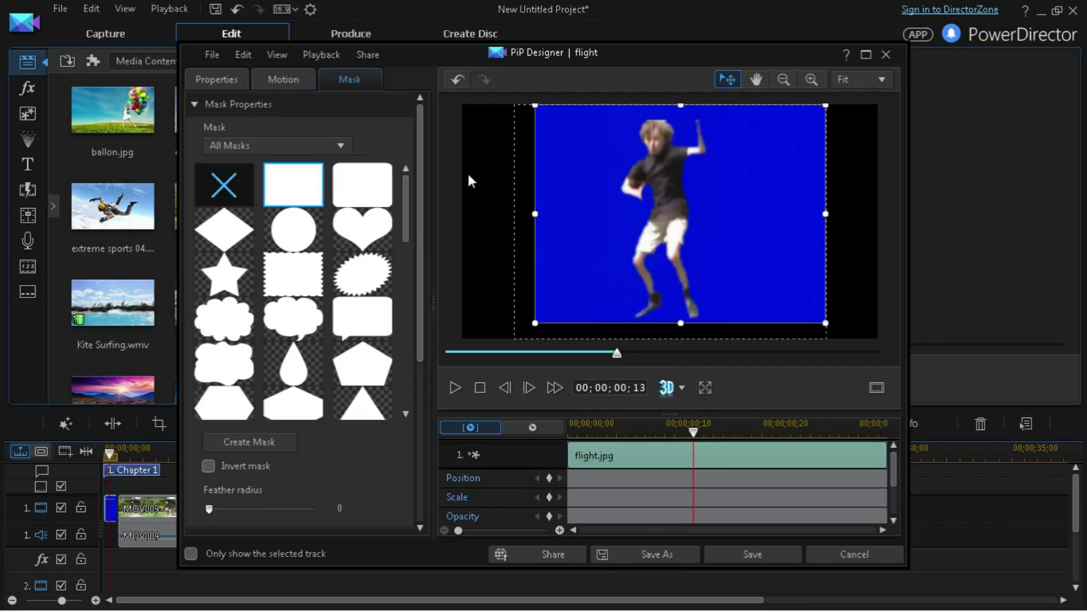
pyautogui.click(749, 553)
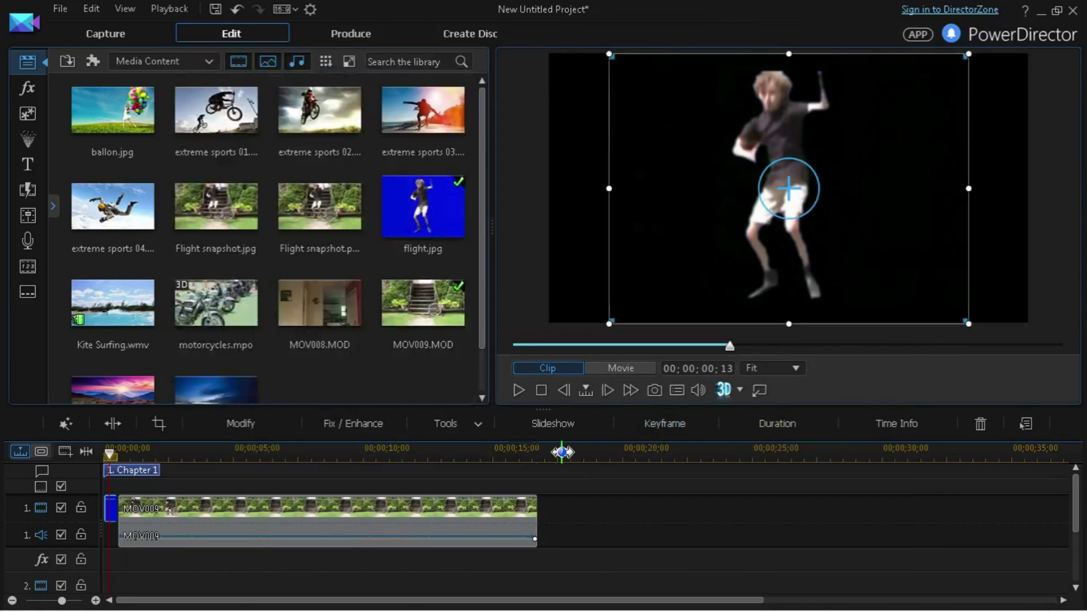
# - Play the movie from the chapter start to review the keyed jumper
pyautogui.click(129, 468)
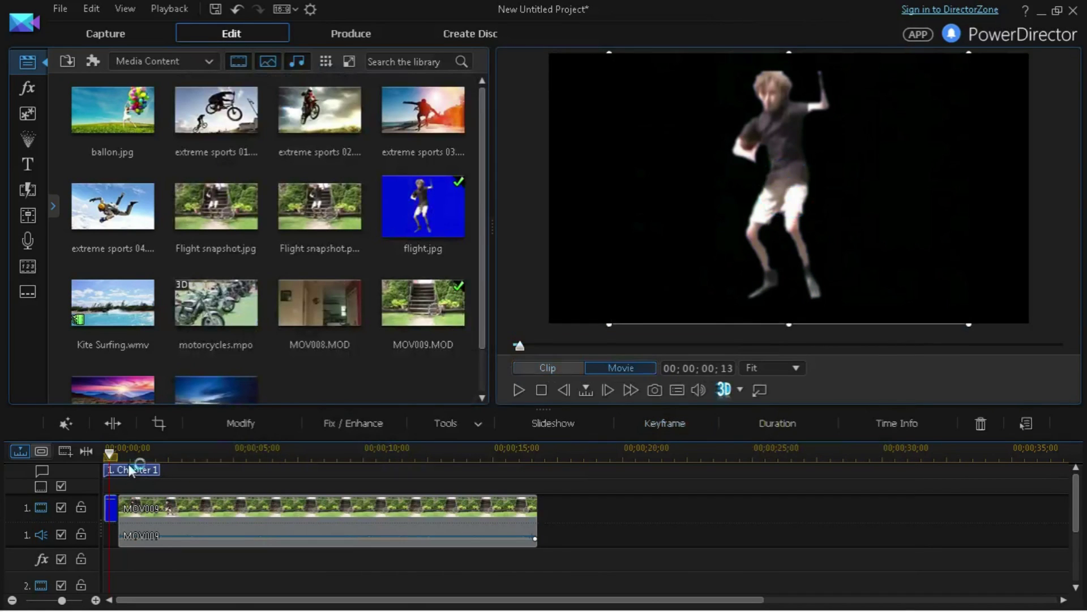
pyautogui.press('space')
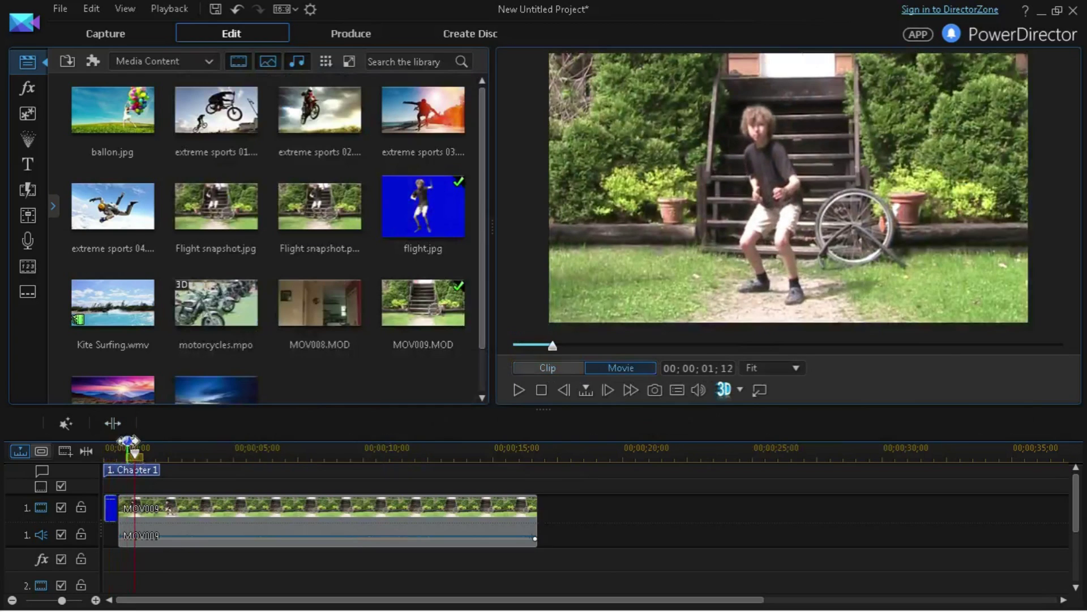
pyautogui.moveTo(125, 451); pyautogui.dragTo(106, 449)
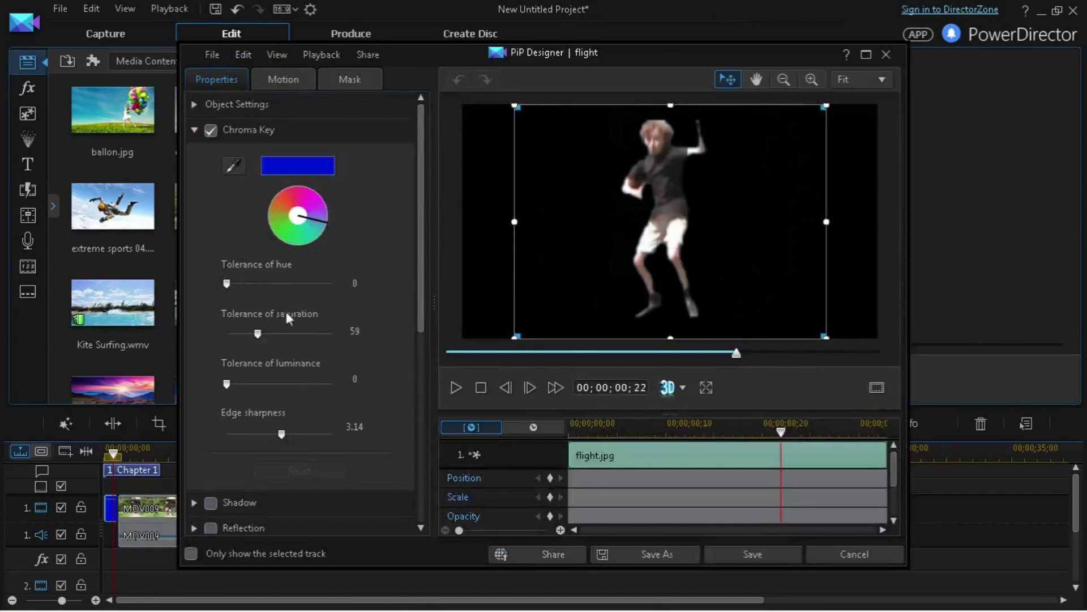
# - Animate the flight clip so the jumper starts above the frame and is in view by 00;00;00;33
pyautogui.moveTo(635, 267); pyautogui.dragTo(631, 104)
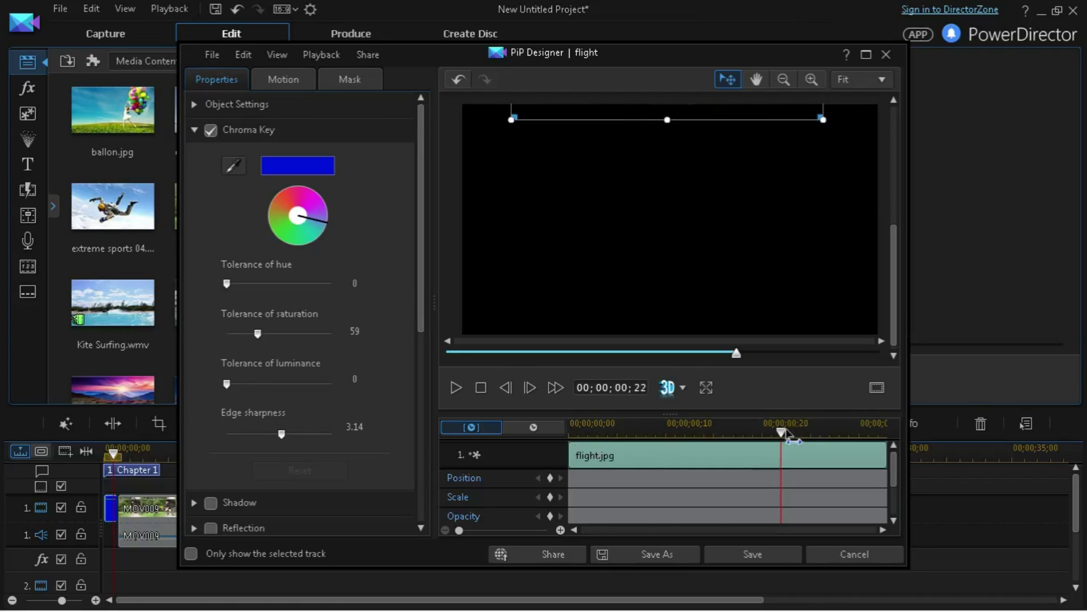
pyautogui.moveTo(782, 431); pyautogui.dragTo(498, 439)
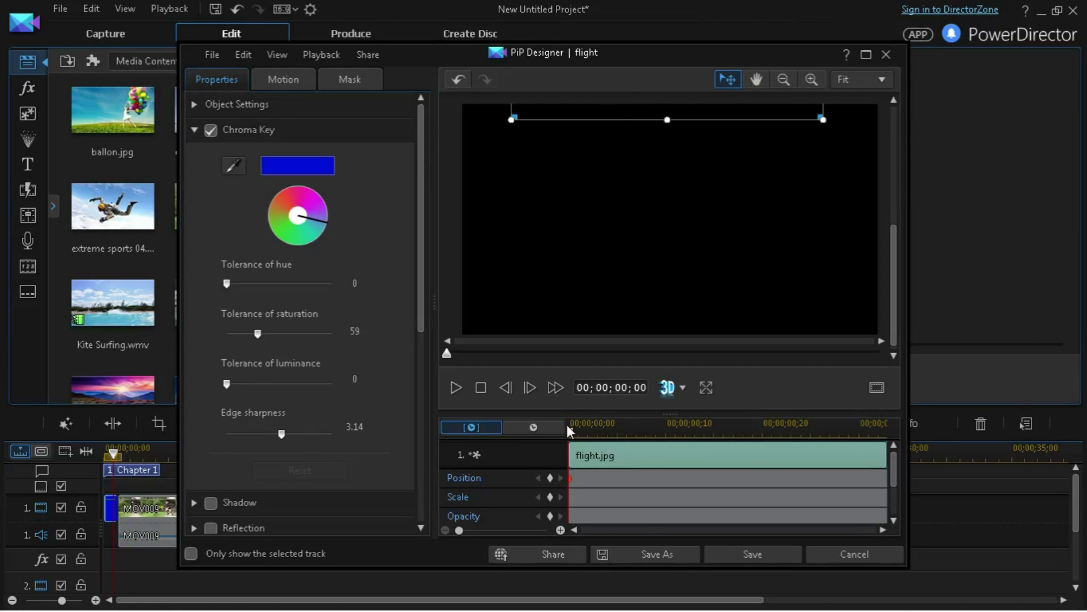
pyautogui.press('space')
pyautogui.press('End')
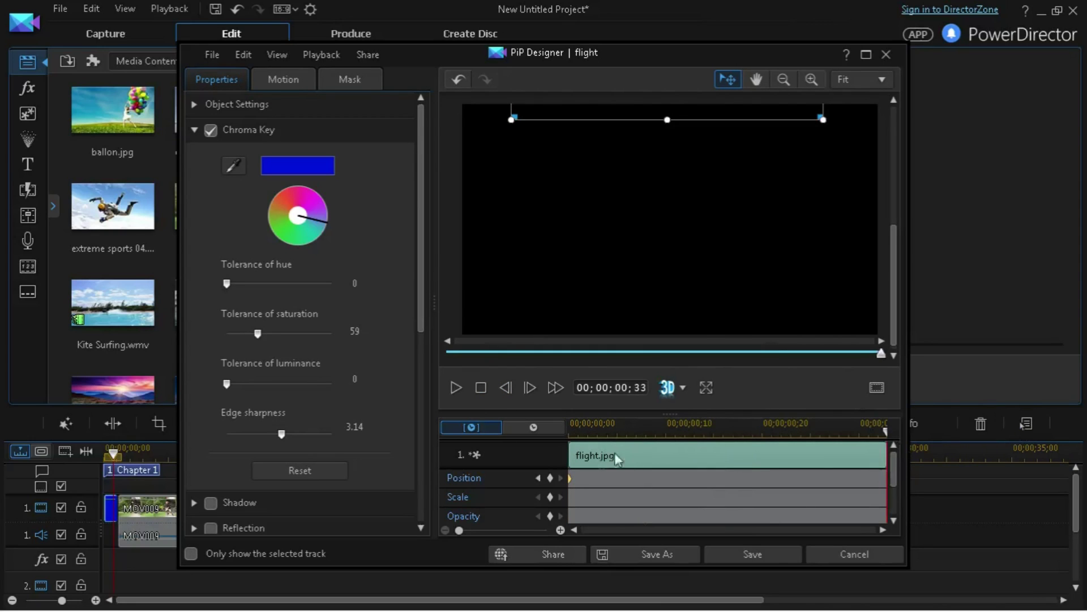
pyautogui.moveTo(647, 113); pyautogui.dragTo(657, 316)
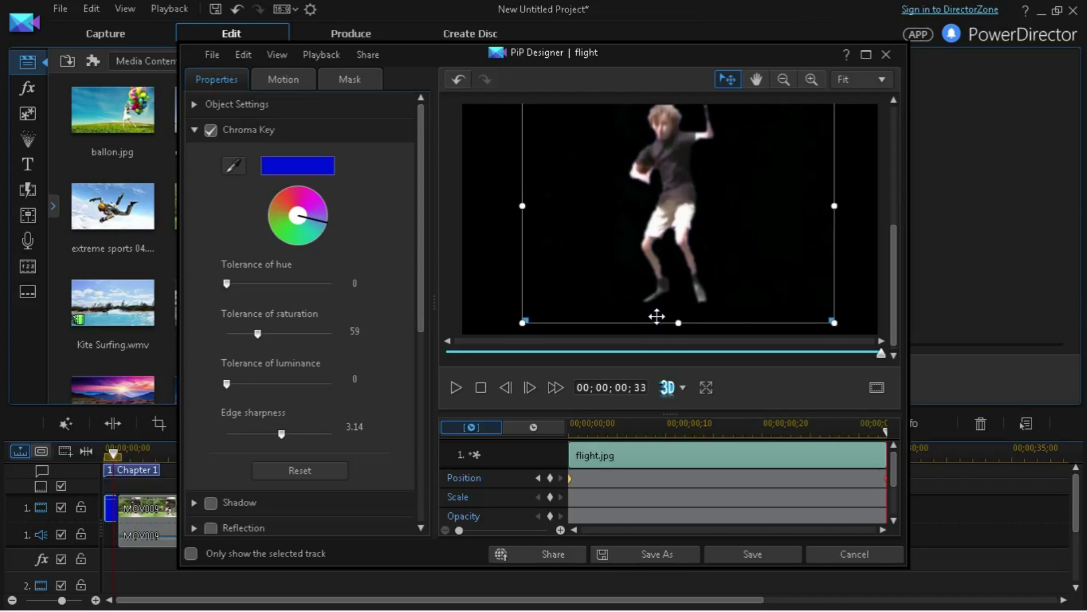
# - Save the chroma-key settings, then play the movie from the start and scrub back to the falling jumper
pyautogui.click(743, 552)
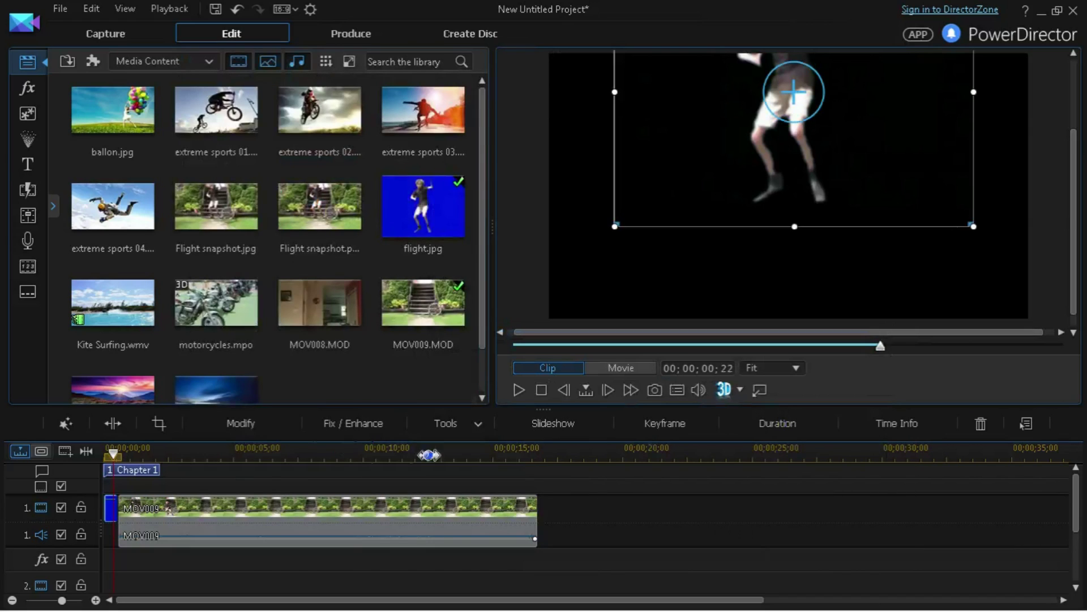
pyautogui.click(105, 452)
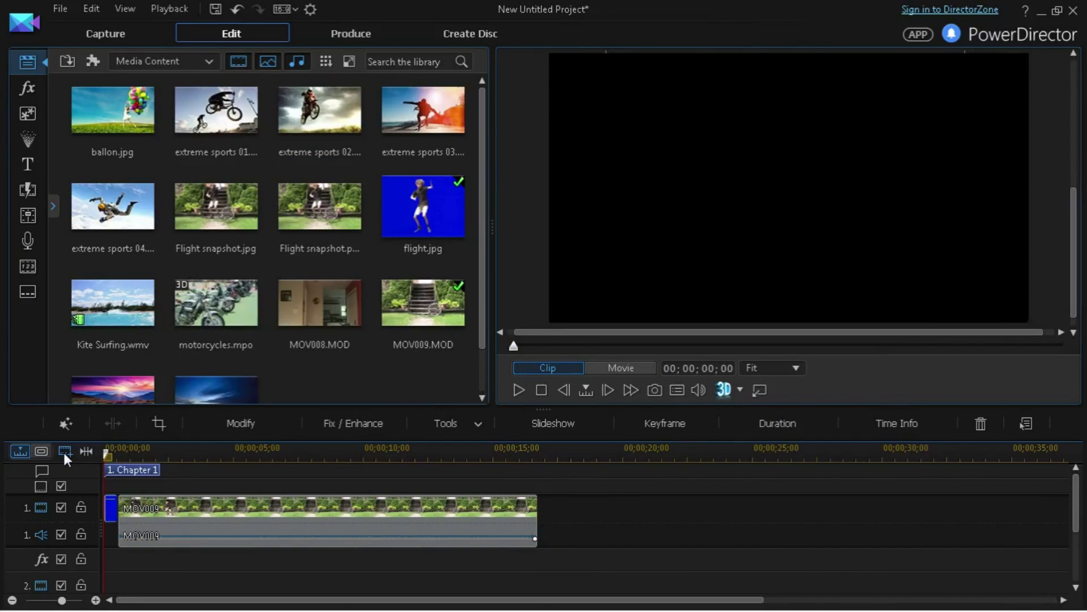
pyautogui.press('space')
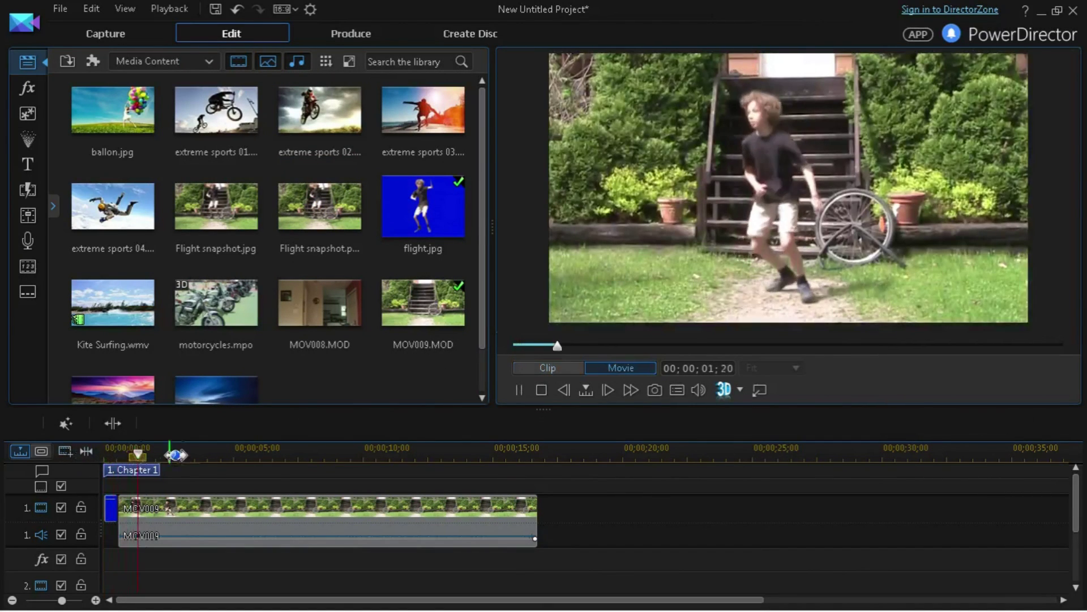
pyautogui.press('space')
pyautogui.click(145, 456)
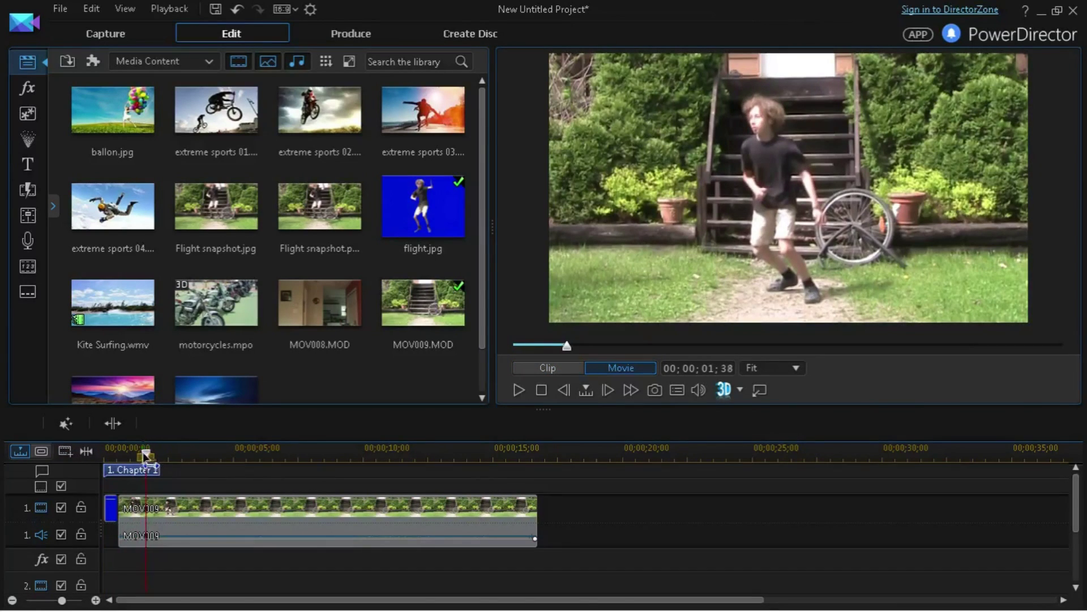
pyautogui.moveTo(145, 456); pyautogui.dragTo(114, 456)
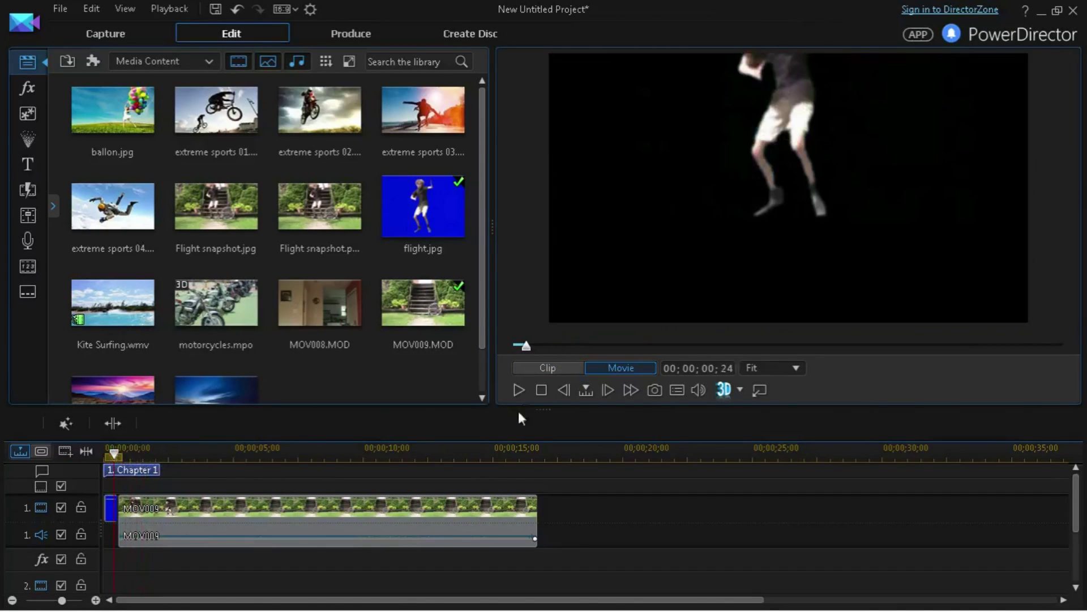
# - Step frame by frame across the cut to the last keyed jumper frame at 00;00;00;32
pyautogui.click(611, 391)
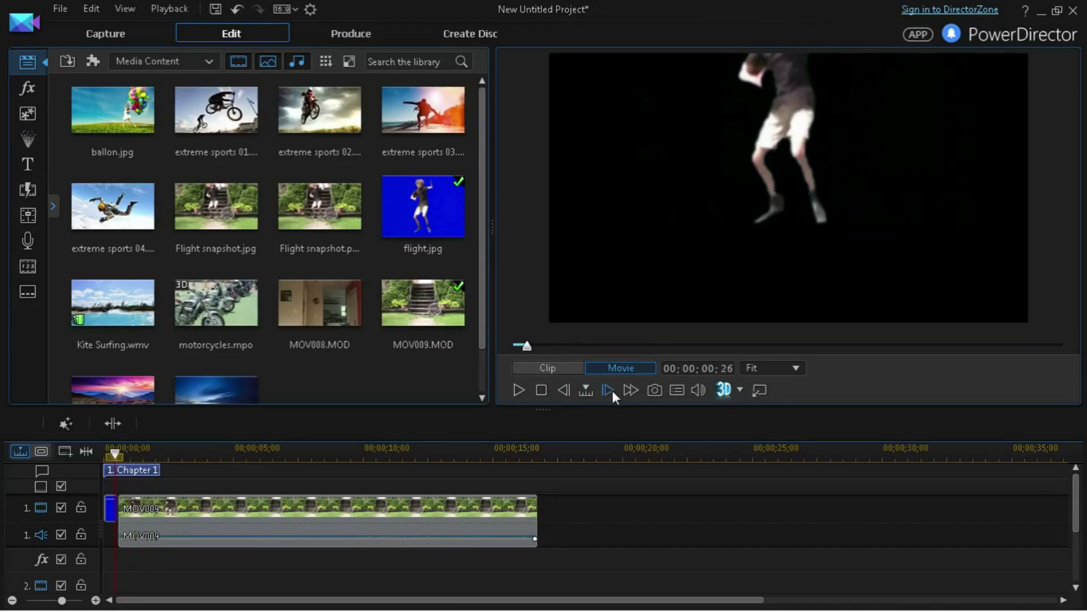
pyautogui.click(606, 389)
pyautogui.click(606, 390)
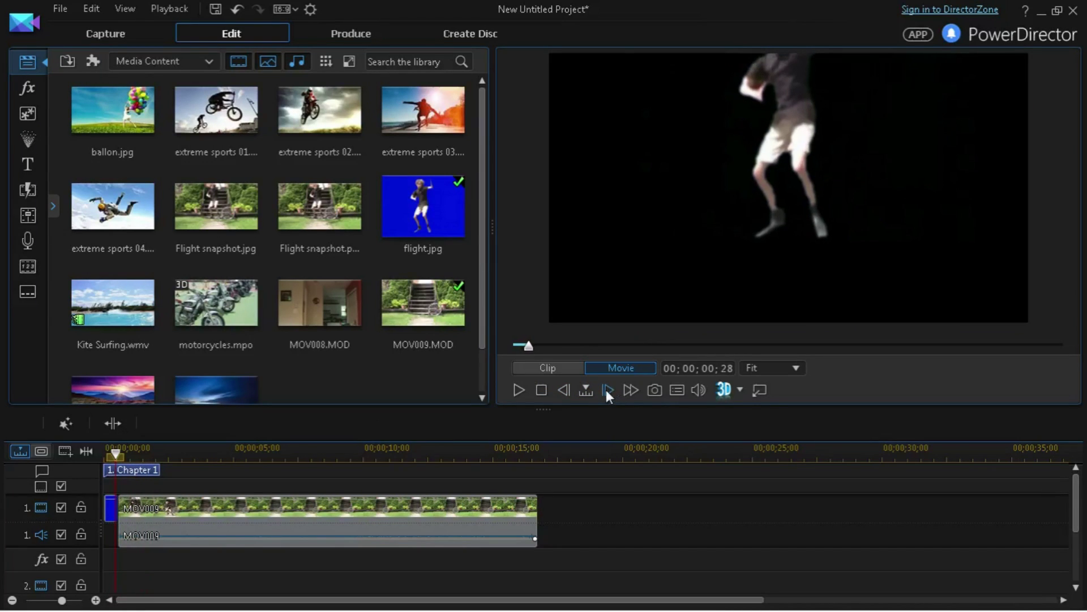
pyautogui.click(606, 390)
pyautogui.click(606, 390)
pyautogui.click(606, 389)
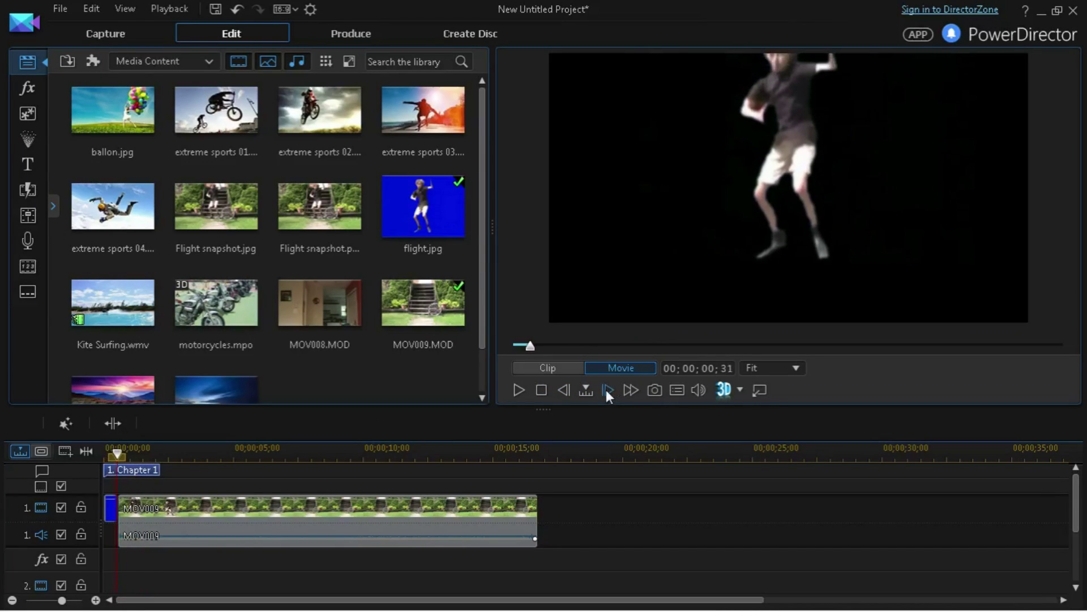
pyautogui.click(606, 390)
pyautogui.click(606, 390)
pyautogui.click(606, 389)
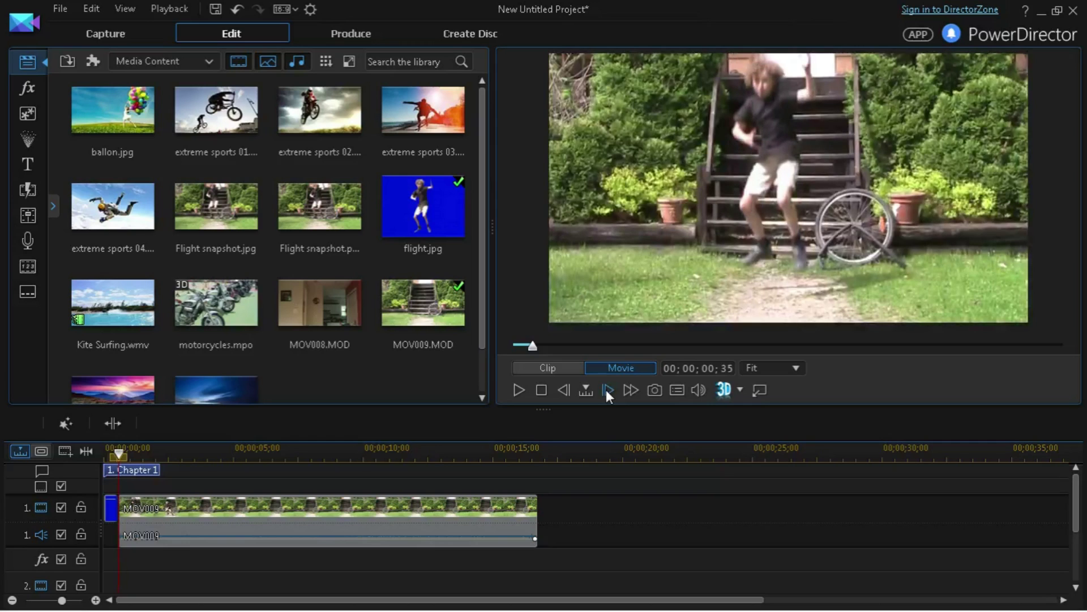
pyautogui.click(563, 389)
pyautogui.click(563, 390)
pyautogui.click(563, 389)
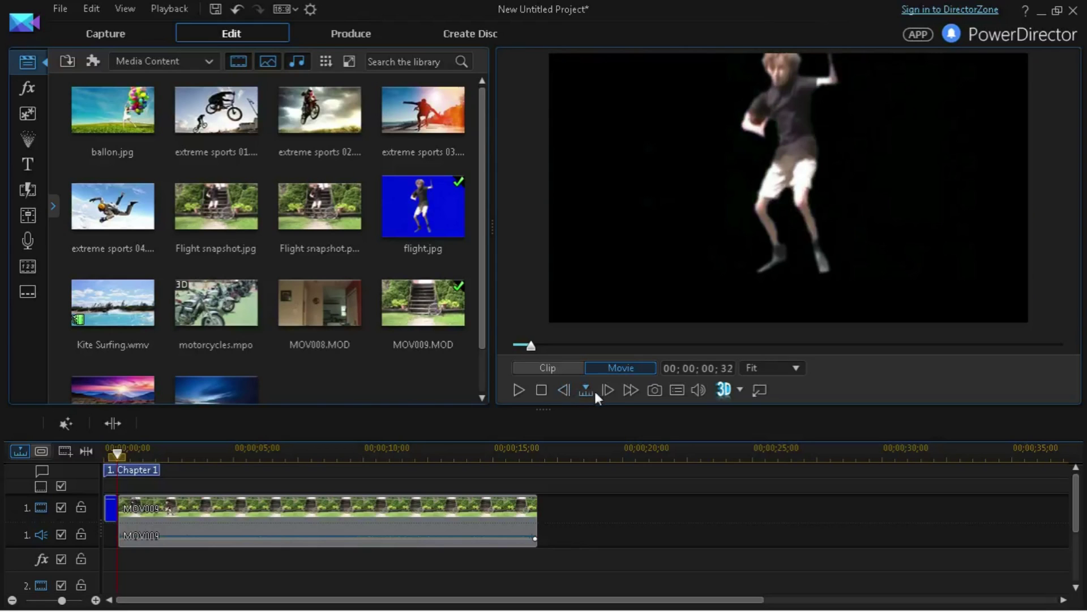
pyautogui.click(605, 390)
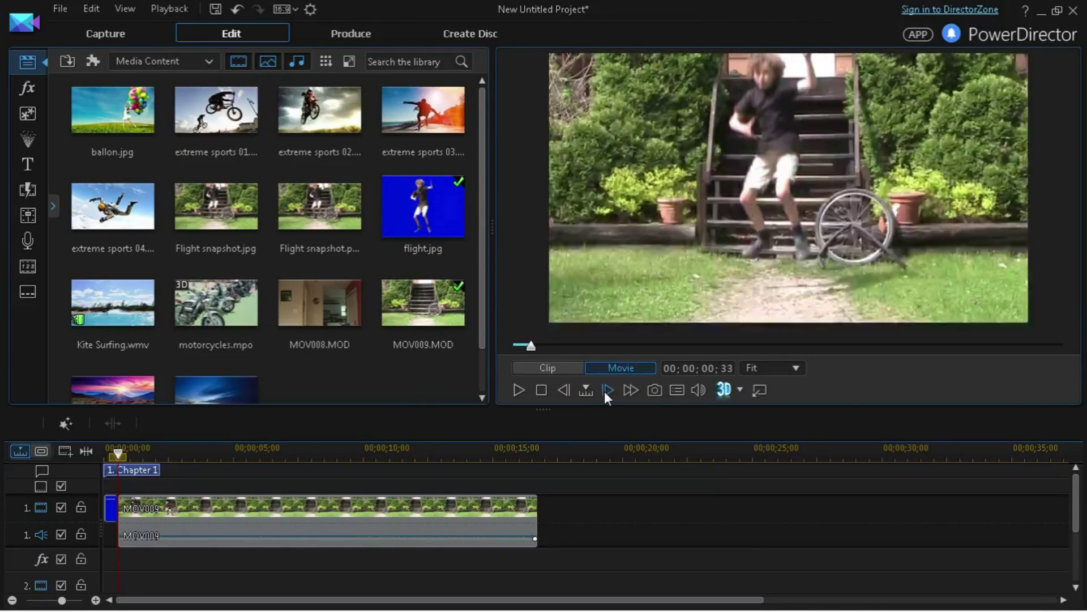
pyautogui.click(564, 391)
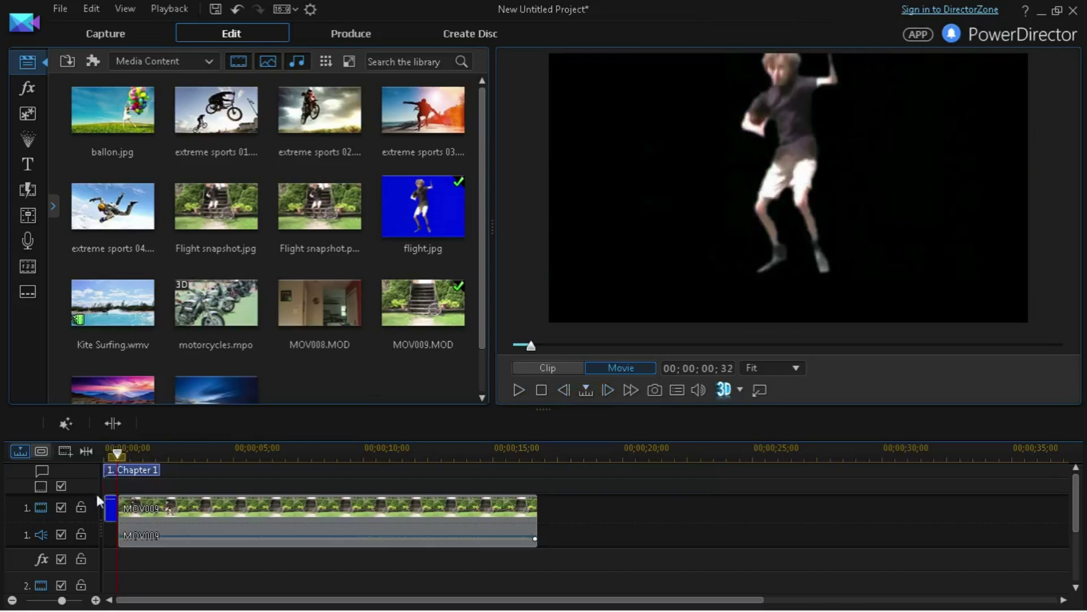
pyautogui.click(116, 508)
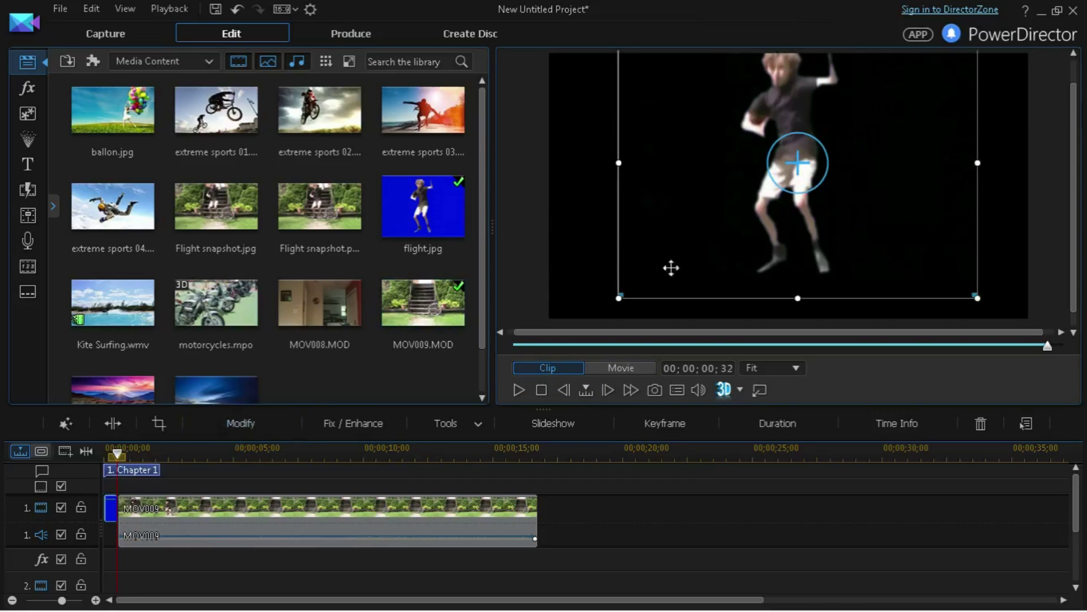
# - Nudge the keyed jumper slightly left and compare frames across the cut
pyautogui.moveTo(704, 262); pyautogui.dragTo(701, 263)
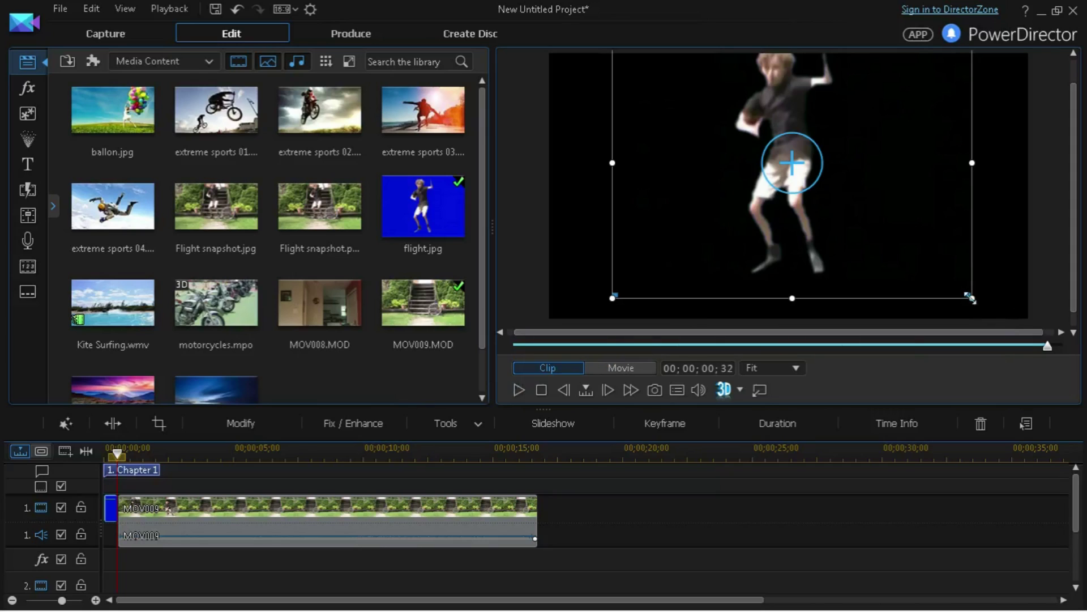
pyautogui.click(609, 391)
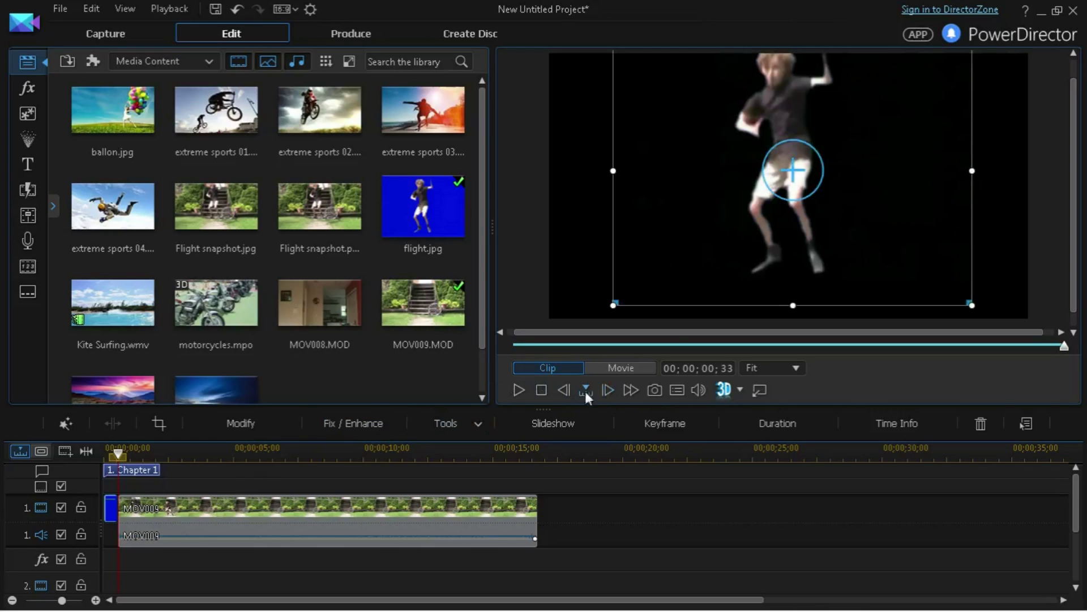
pyautogui.click(603, 369)
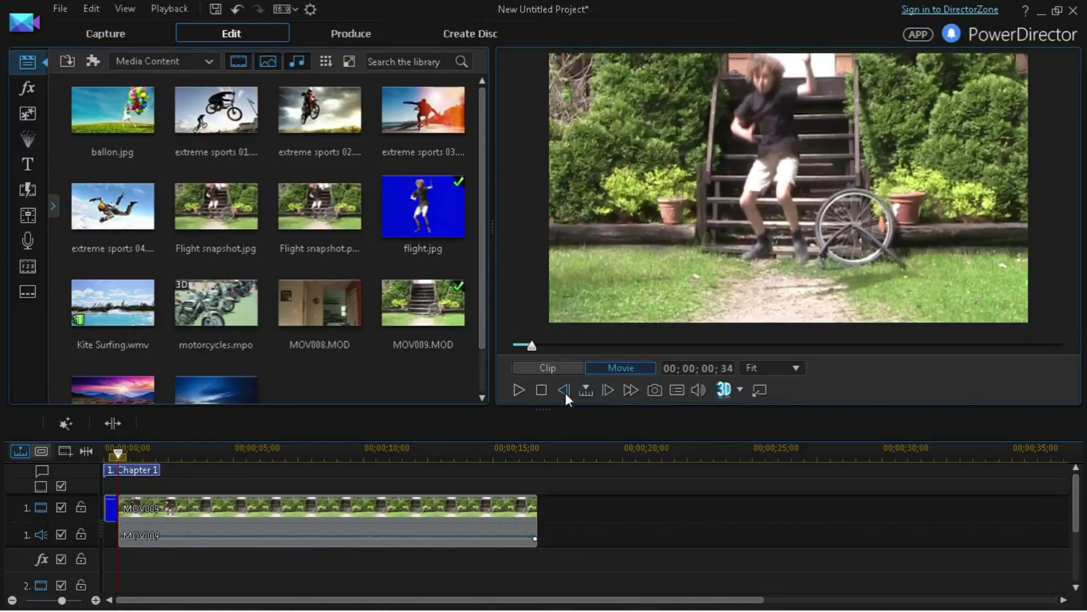
pyautogui.click(559, 389)
pyautogui.click(559, 389)
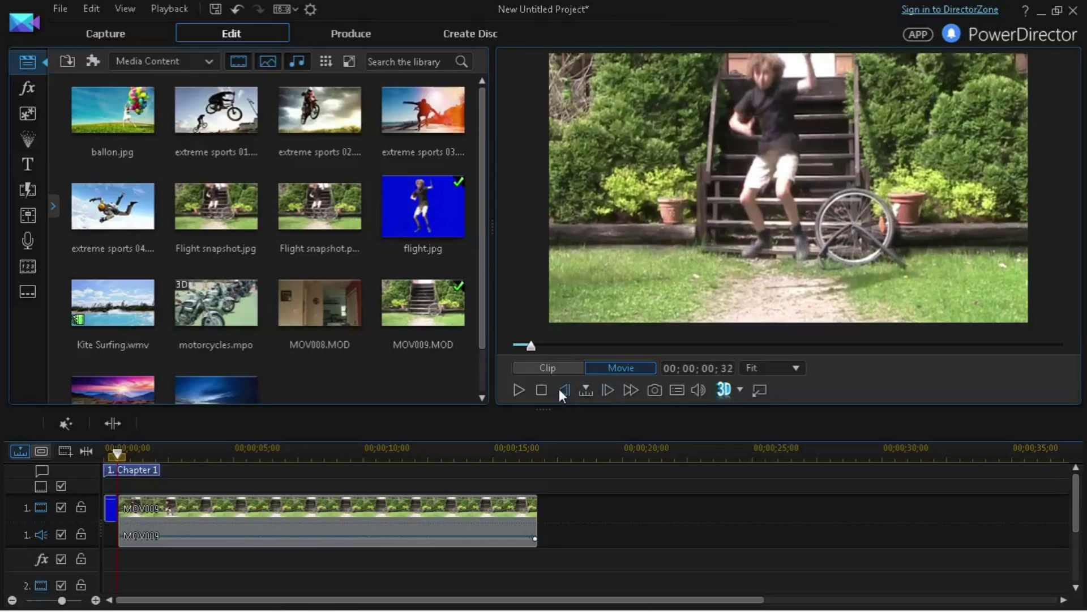
pyautogui.click(609, 390)
pyautogui.click(568, 388)
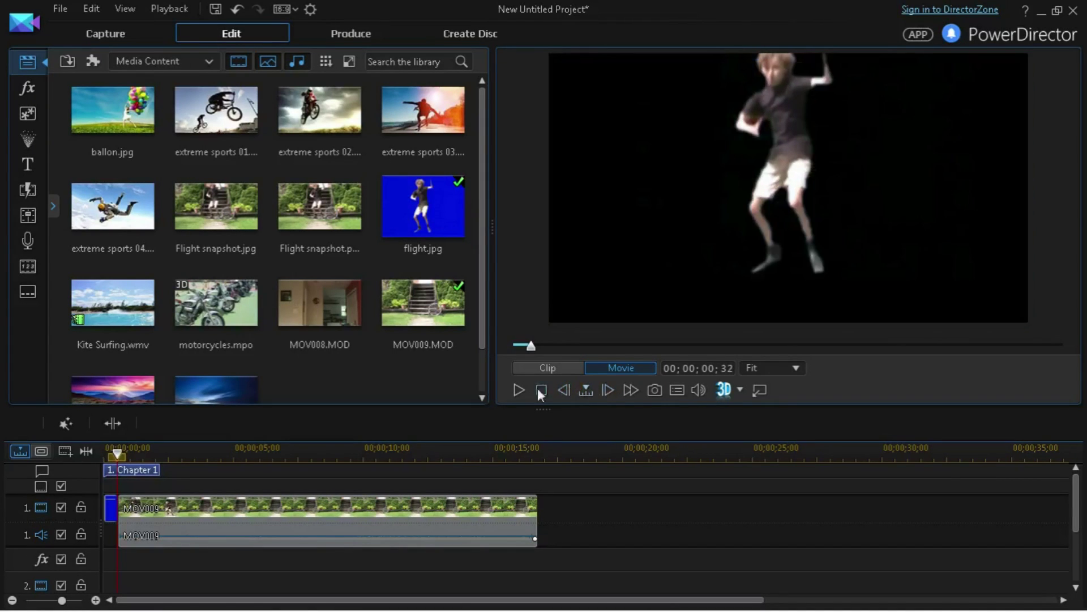
# - Move the jumper a little further left and recheck it against the landing clip frame
pyautogui.click(111, 509)
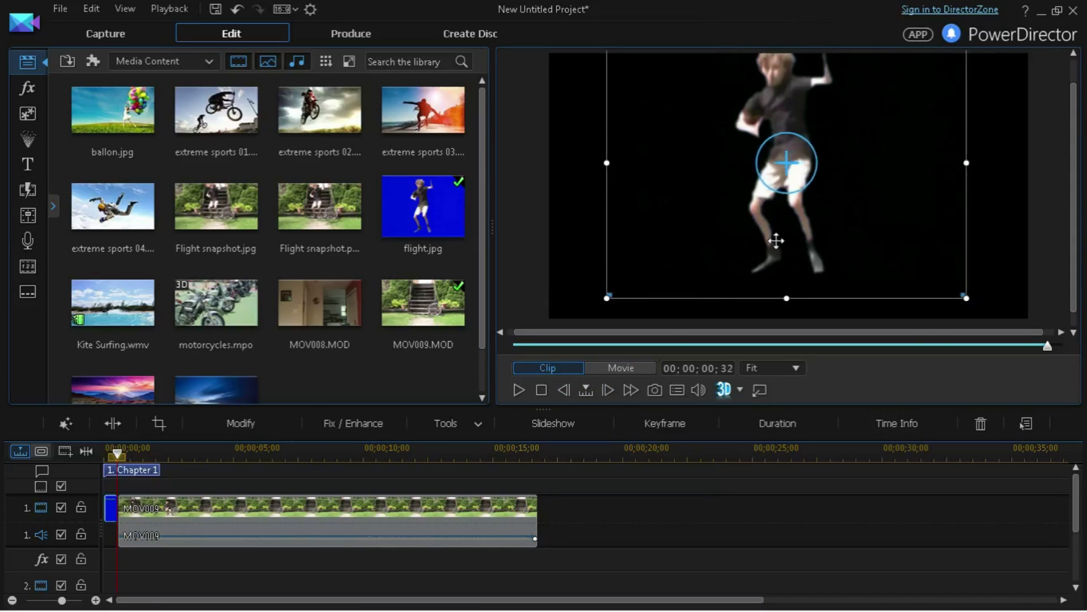
pyautogui.moveTo(776, 240); pyautogui.dragTo(769, 239)
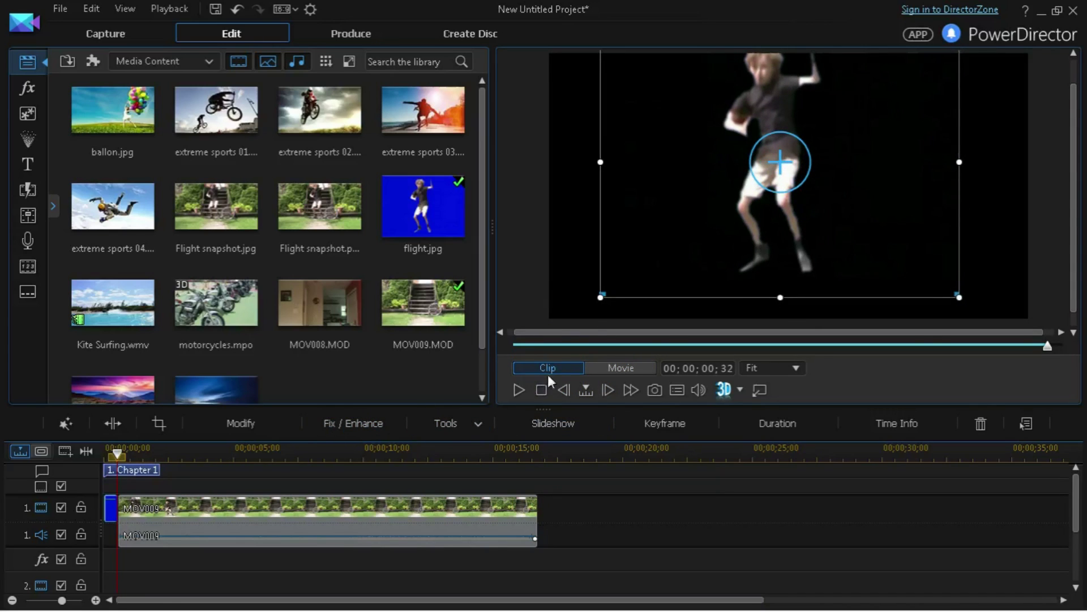
pyautogui.click(610, 367)
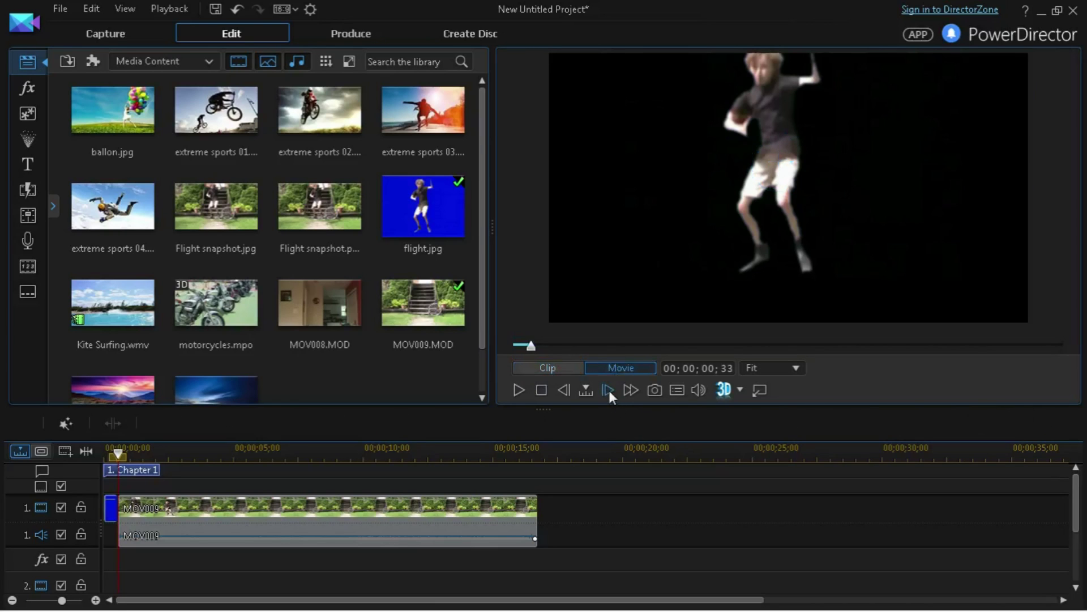
pyautogui.click(609, 390)
pyautogui.click(567, 394)
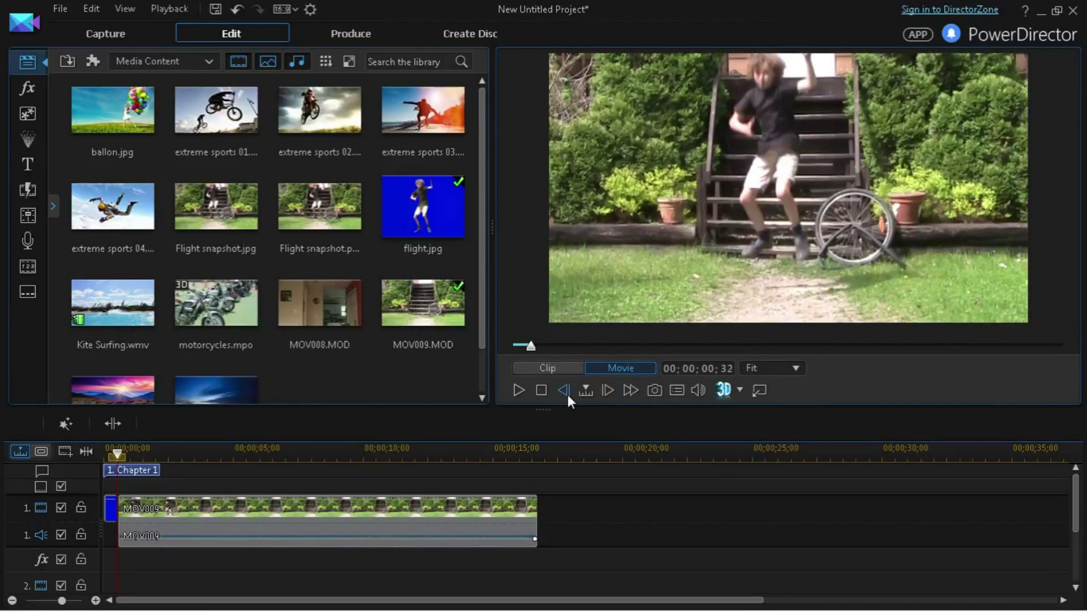
pyautogui.click(568, 394)
pyautogui.click(608, 389)
pyautogui.click(564, 397)
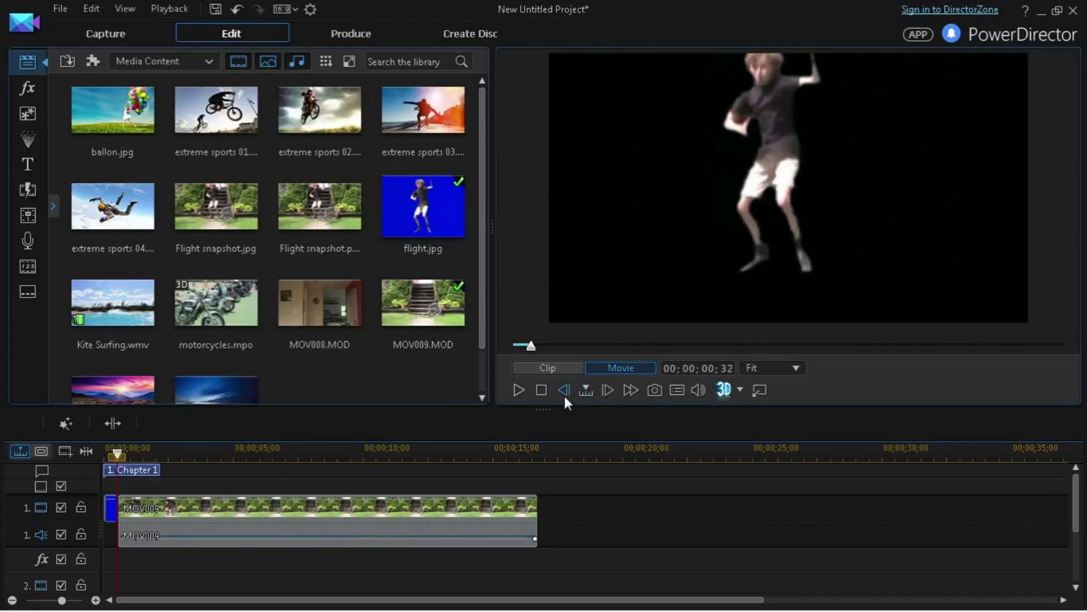
# - Shrink the keyed jumper slightly by its corner handle and verify the match at the cut
pyautogui.click(122, 503)
pyautogui.moveTo(960, 299); pyautogui.dragTo(913, 270)
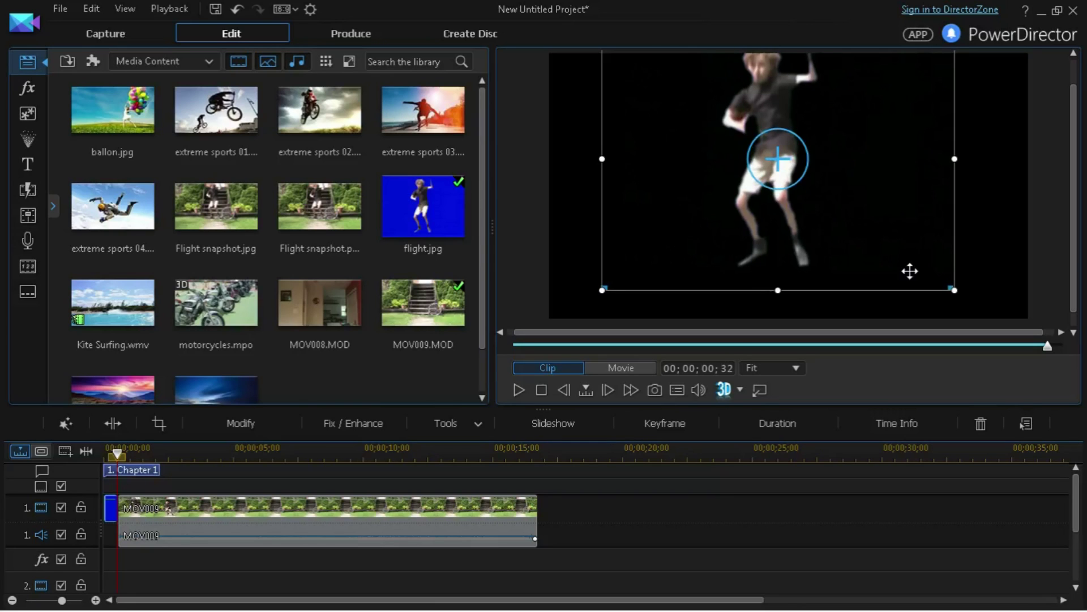
pyautogui.click(619, 367)
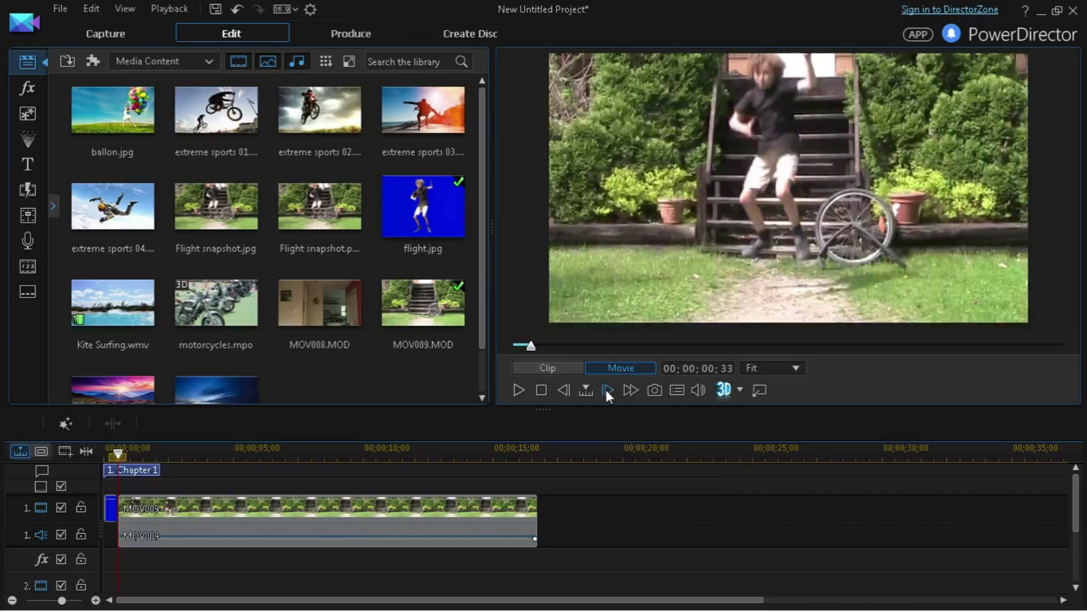
pyautogui.click(564, 391)
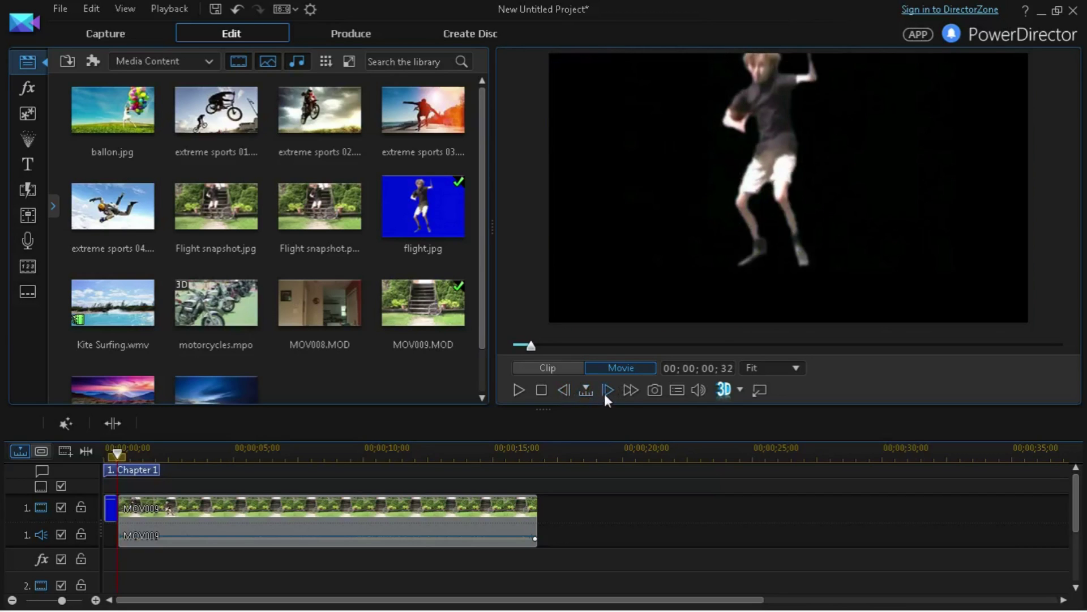
pyautogui.click(604, 393)
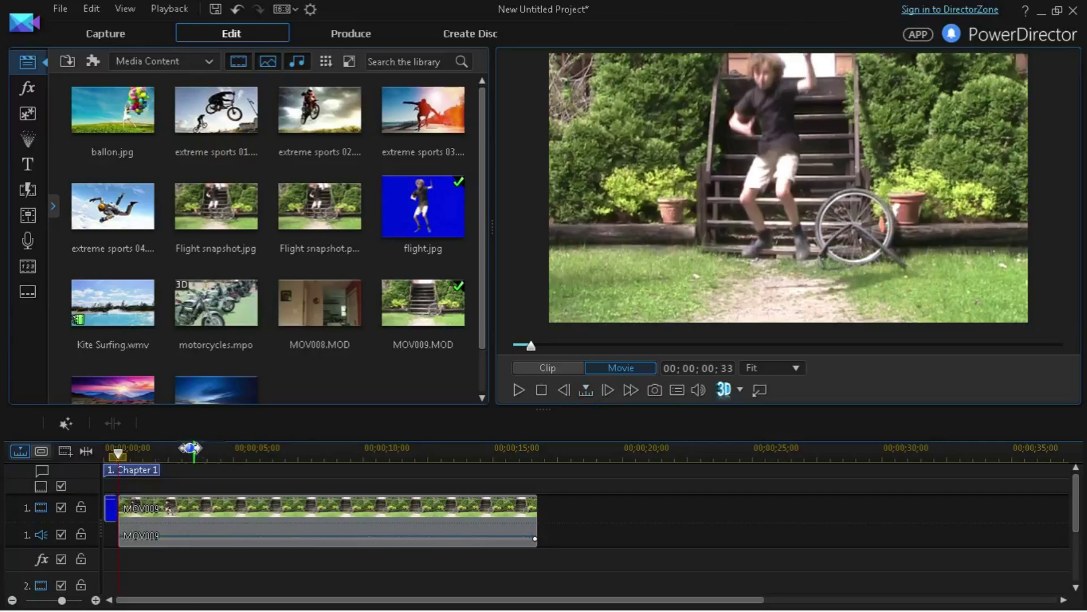
# - Split the MOV009 staircase clip at the start of the empty staircase part
pyautogui.moveTo(117, 454); pyautogui.dragTo(177, 460)
pyautogui.press('space')
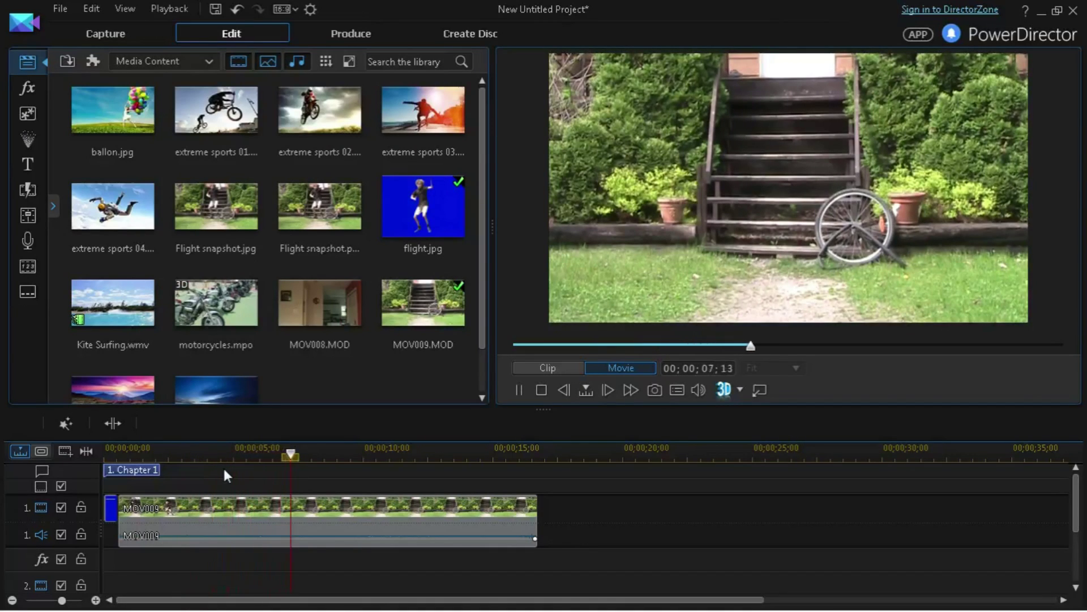
pyautogui.click(327, 518)
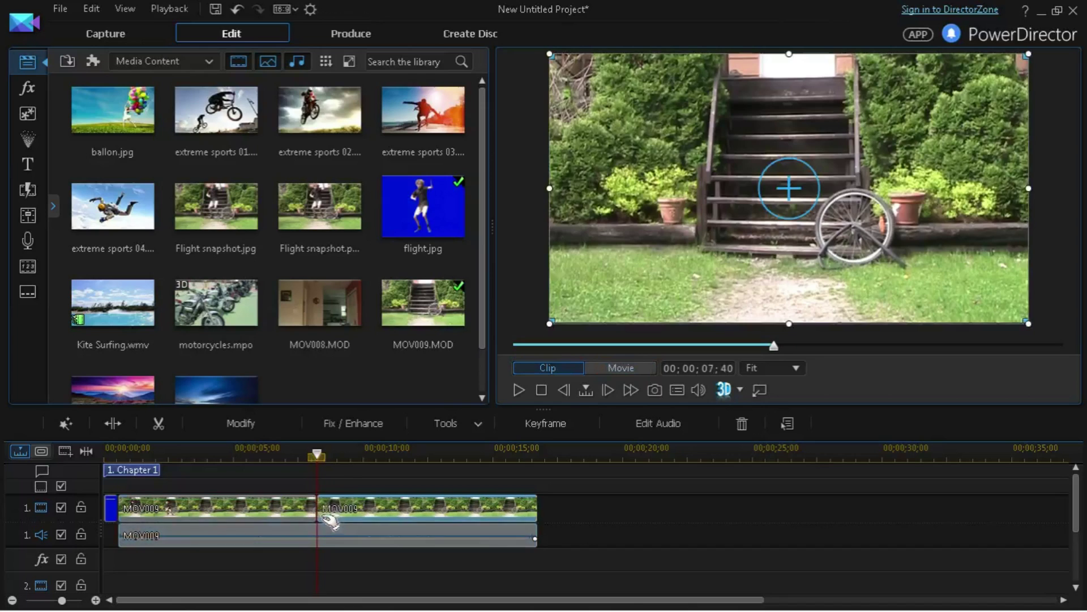
pyautogui.hotkey('ctrl', 't')
# - Split MOV009 again and remove the middle piece, closing the gap
pyautogui.press('space')
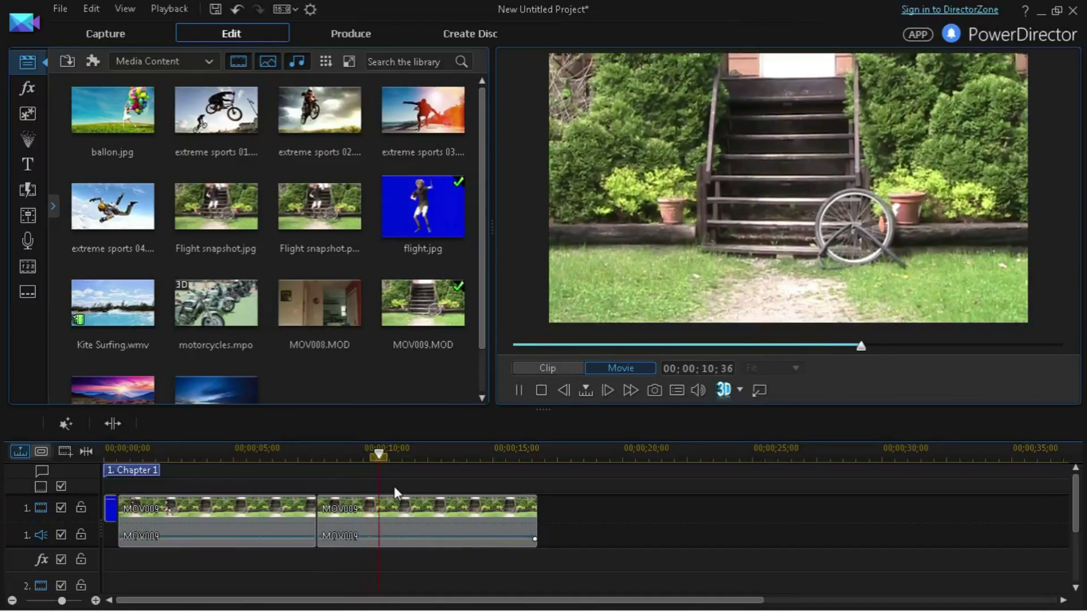
pyautogui.click(376, 504)
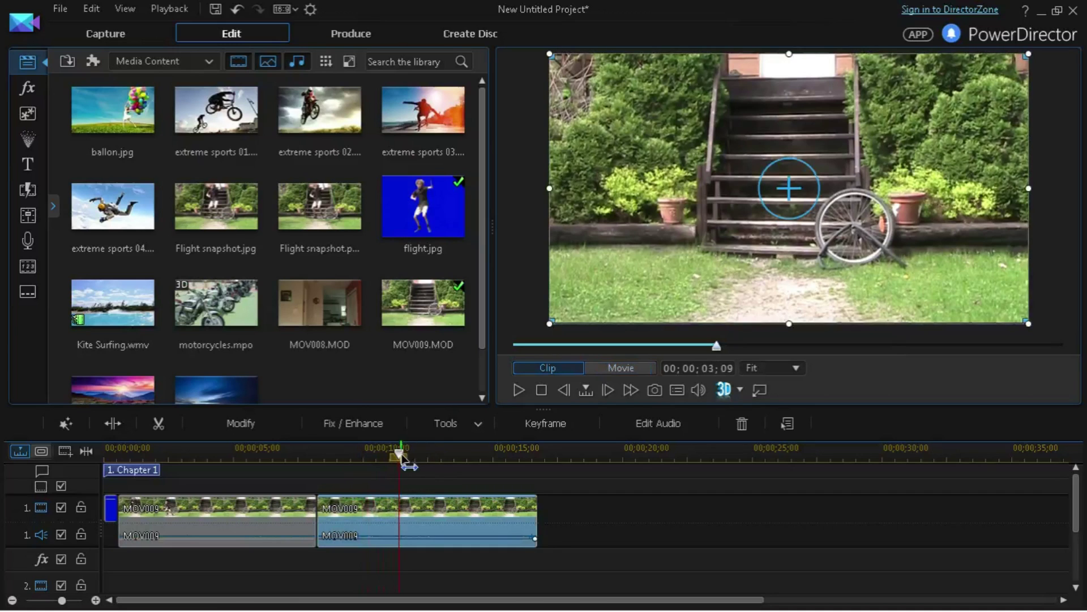
pyautogui.click(376, 453)
pyautogui.click(388, 514)
pyautogui.hotkey('ctrl', 't')
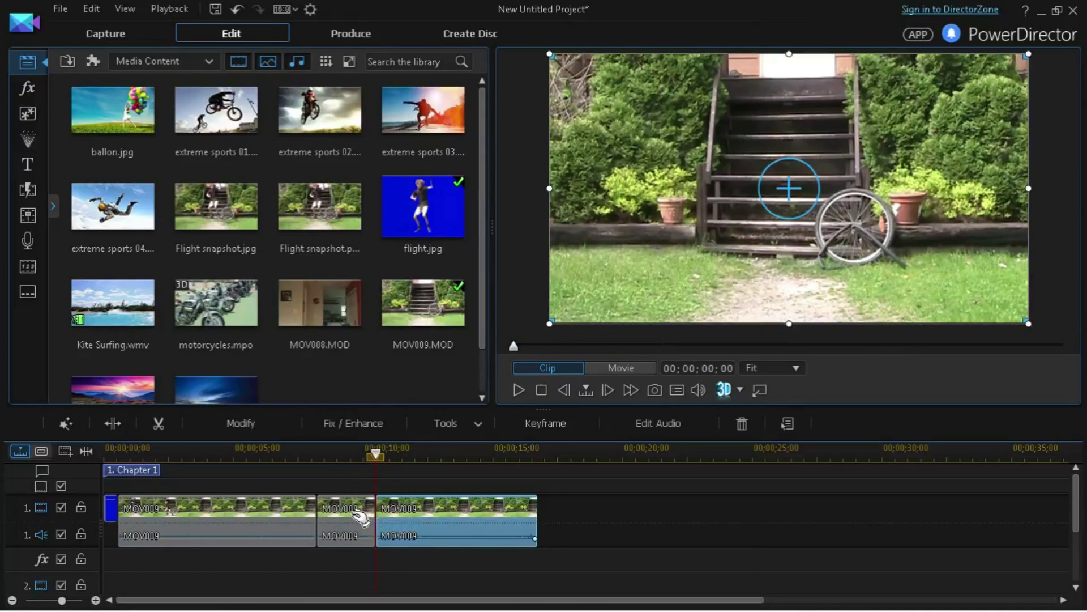
pyautogui.click(362, 516)
pyautogui.hotkey('ctrl', 'x')
pyautogui.click(417, 546)
# - Split the last MOV009 clip at 10;40 and delete everything after it
pyautogui.press('space')
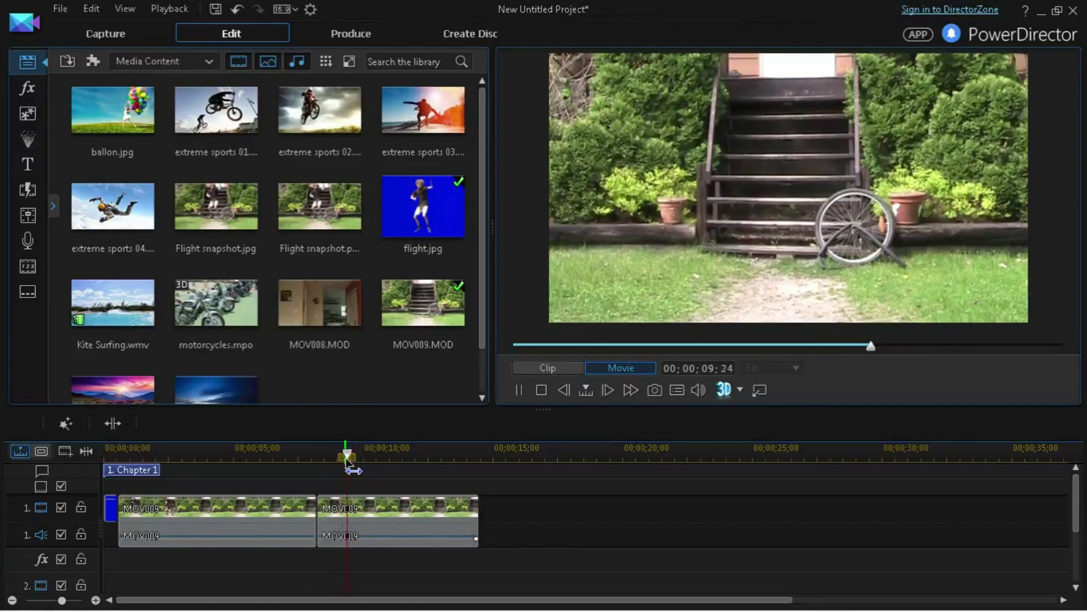
pyautogui.press('space')
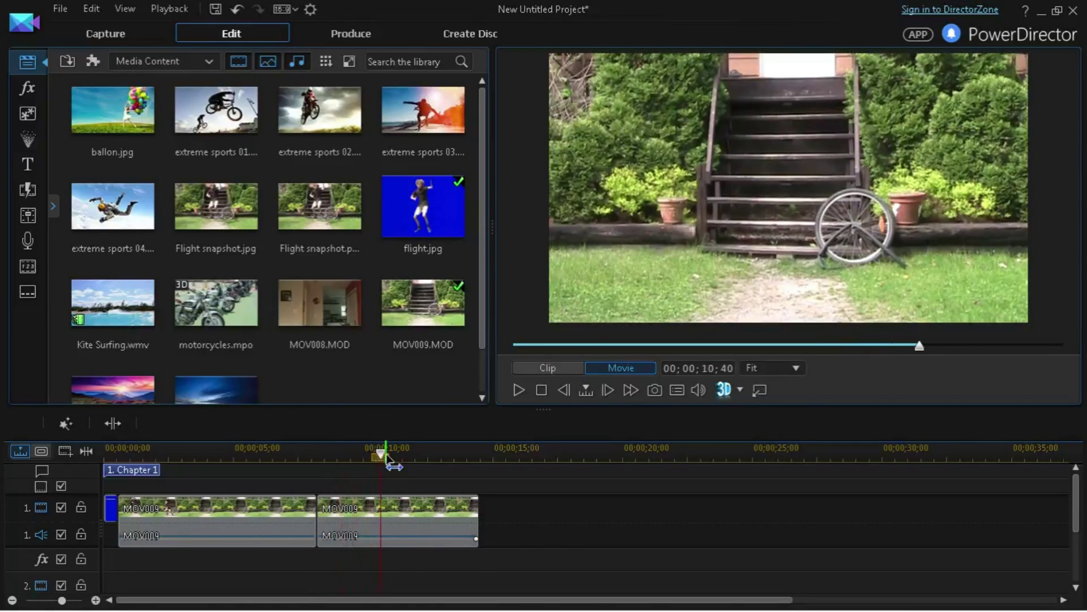
pyautogui.click(394, 503)
pyautogui.hotkey('ctrl', 't')
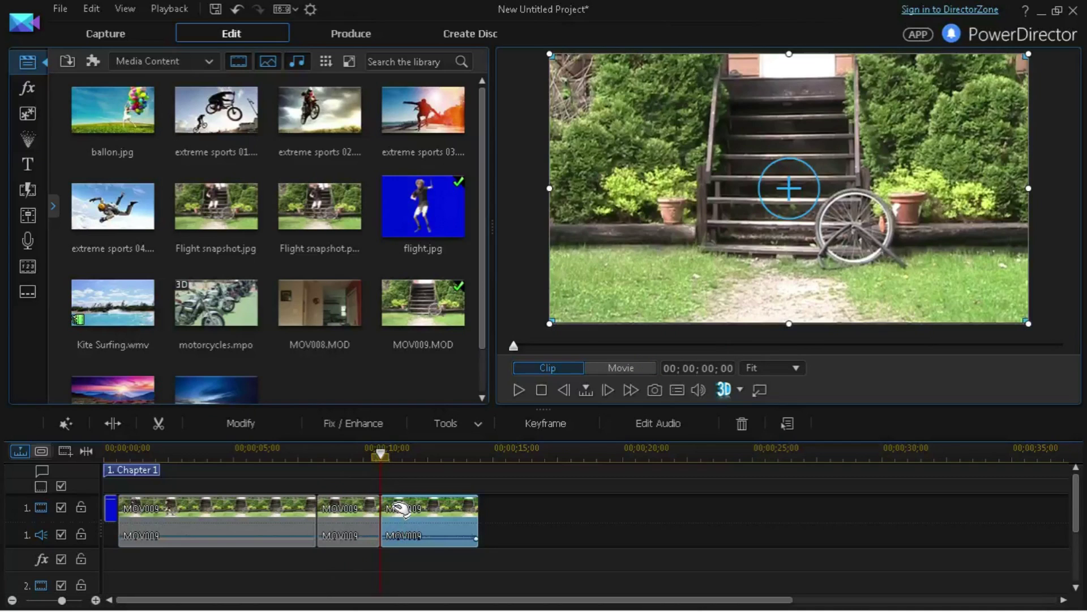
pyautogui.press('Delete')
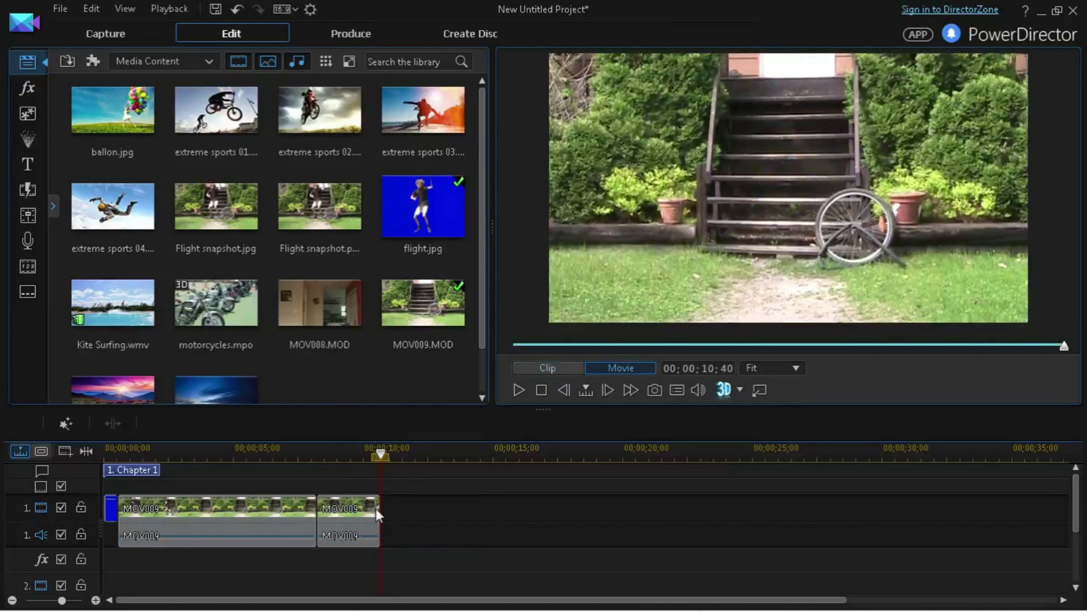
# - Shorten the last MOV009 clip, enlarge the timeline, and move flight.jpg down to track 2
pyautogui.click(376, 508)
pyautogui.moveTo(379, 508); pyautogui.dragTo(101, 581)
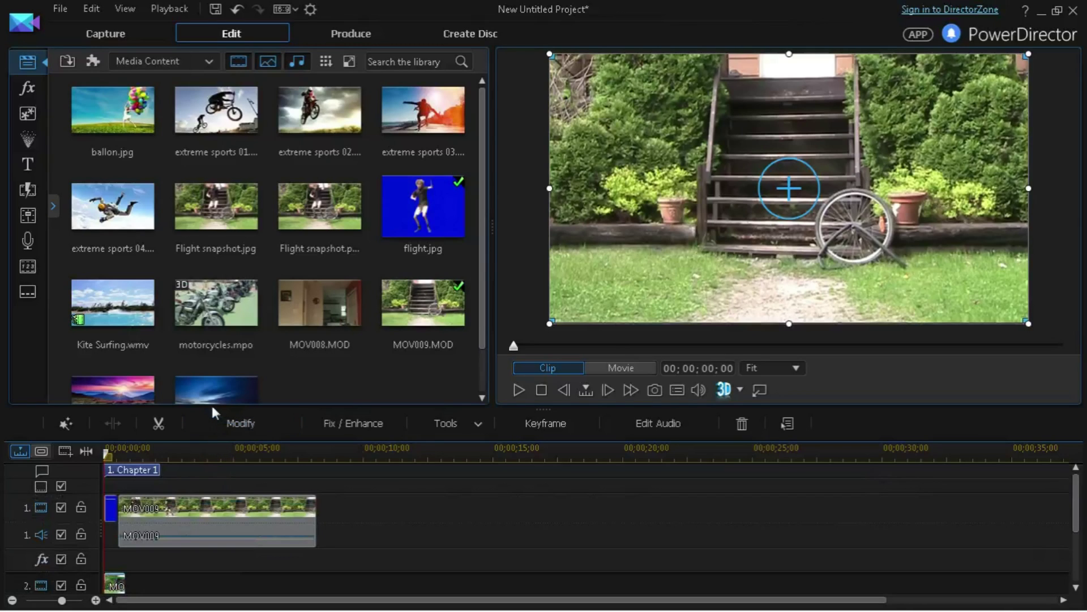
pyautogui.moveTo(211, 408); pyautogui.dragTo(212, 264)
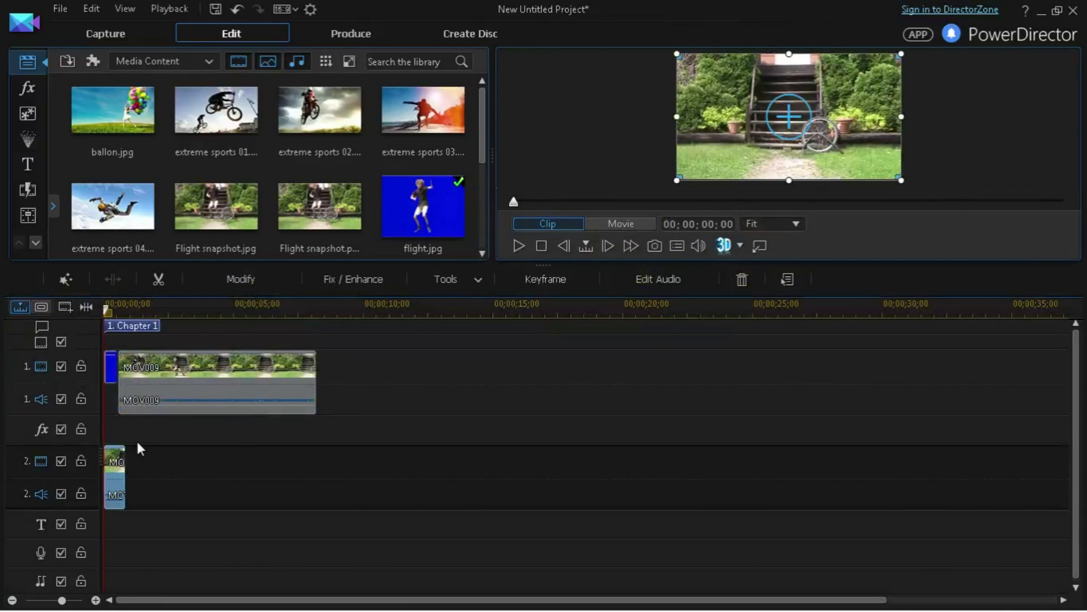
pyautogui.click(113, 369)
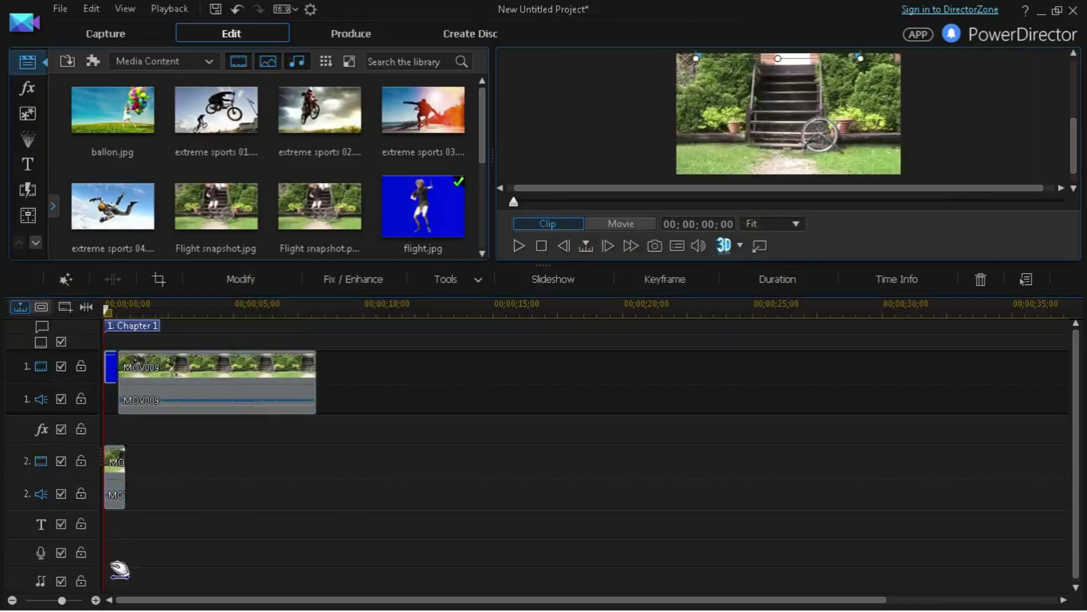
pyautogui.moveTo(116, 468); pyautogui.dragTo(117, 466)
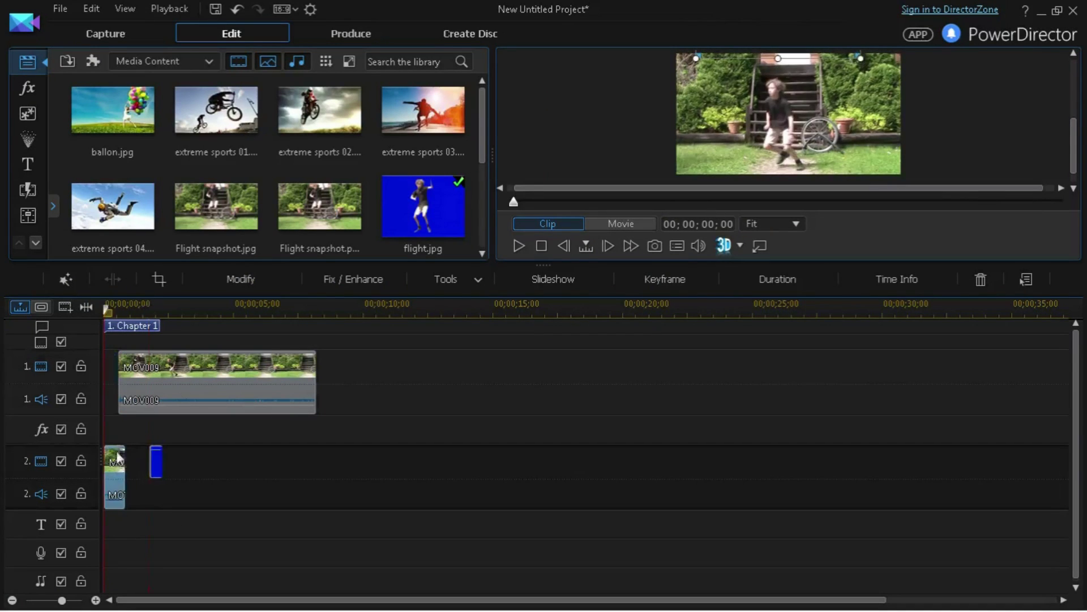
# - Put the short jumper clip at the start of track 1, with flight.jpg at the start of track 2
pyautogui.click(114, 383)
pyautogui.moveTo(134, 373); pyautogui.dragTo(157, 369)
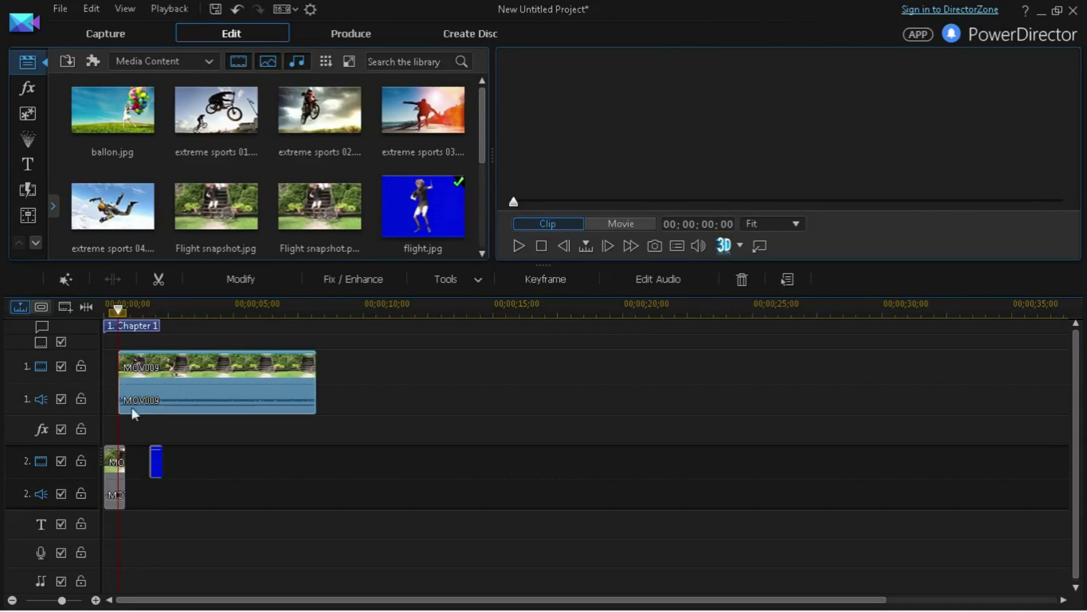
pyautogui.moveTo(119, 464); pyautogui.dragTo(118, 385)
pyautogui.moveTo(154, 460); pyautogui.dragTo(112, 463)
# - Trim the short clip with Trim Only and place MOV009 directly after it
pyautogui.click(121, 391)
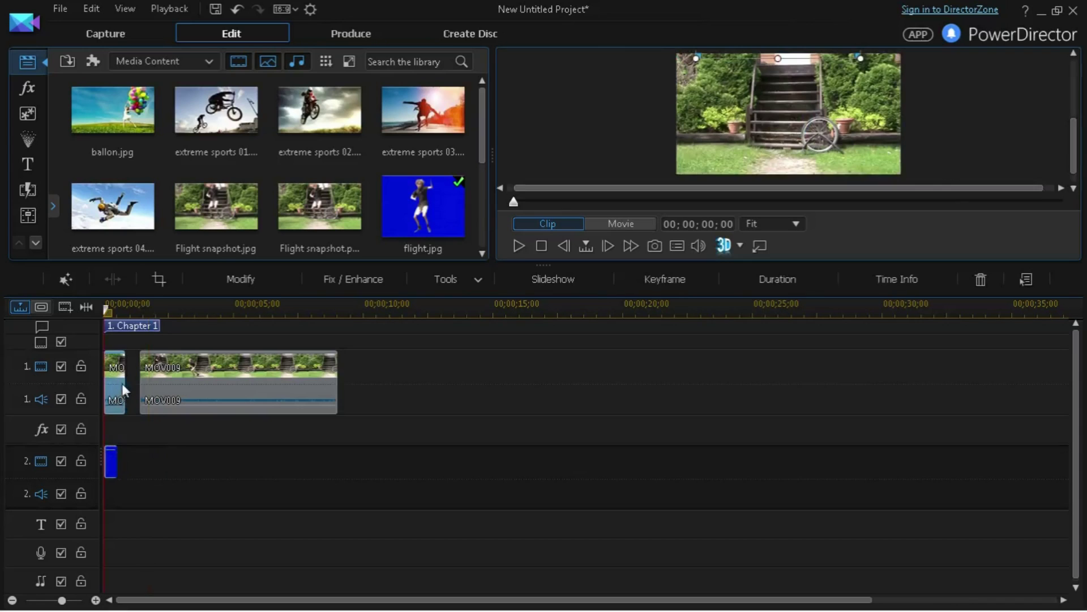
pyautogui.moveTo(125, 387); pyautogui.dragTo(118, 381)
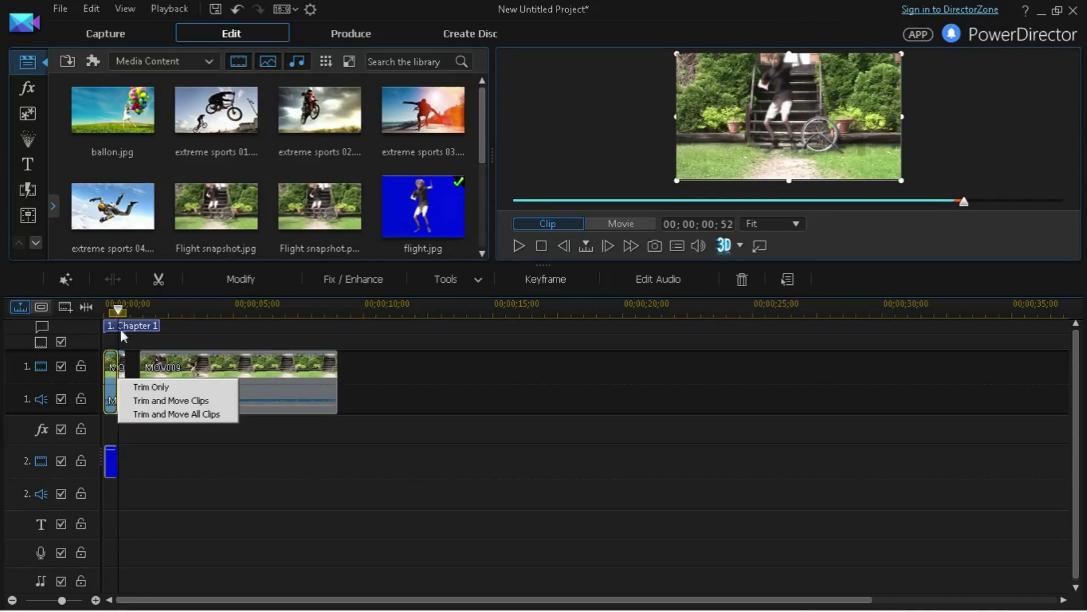
pyautogui.click(153, 387)
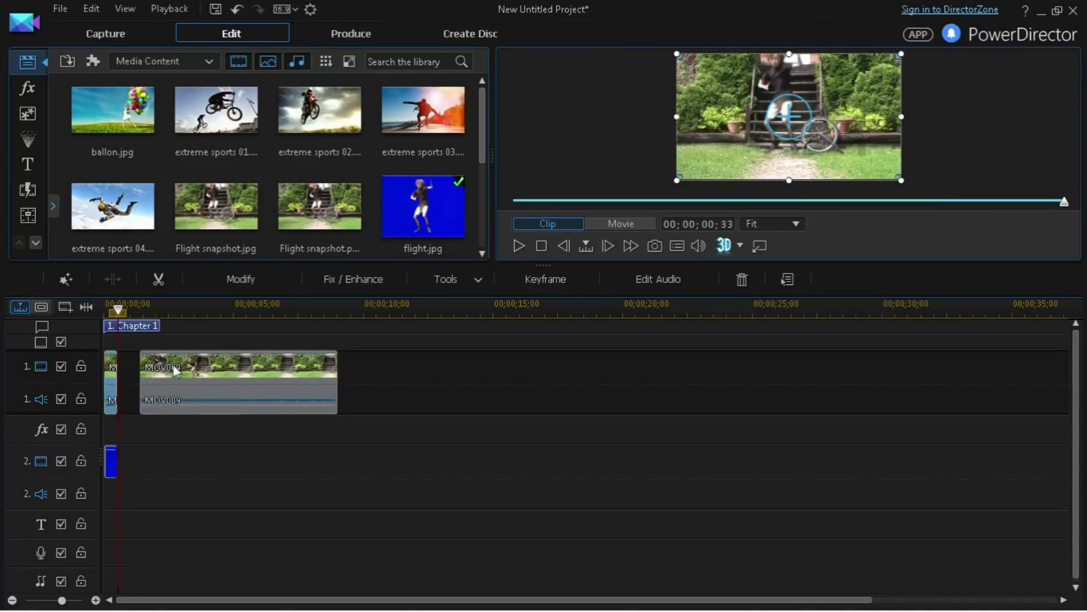
pyautogui.click(170, 372)
pyautogui.moveTo(169, 374); pyautogui.dragTo(170, 371)
pyautogui.click(105, 311)
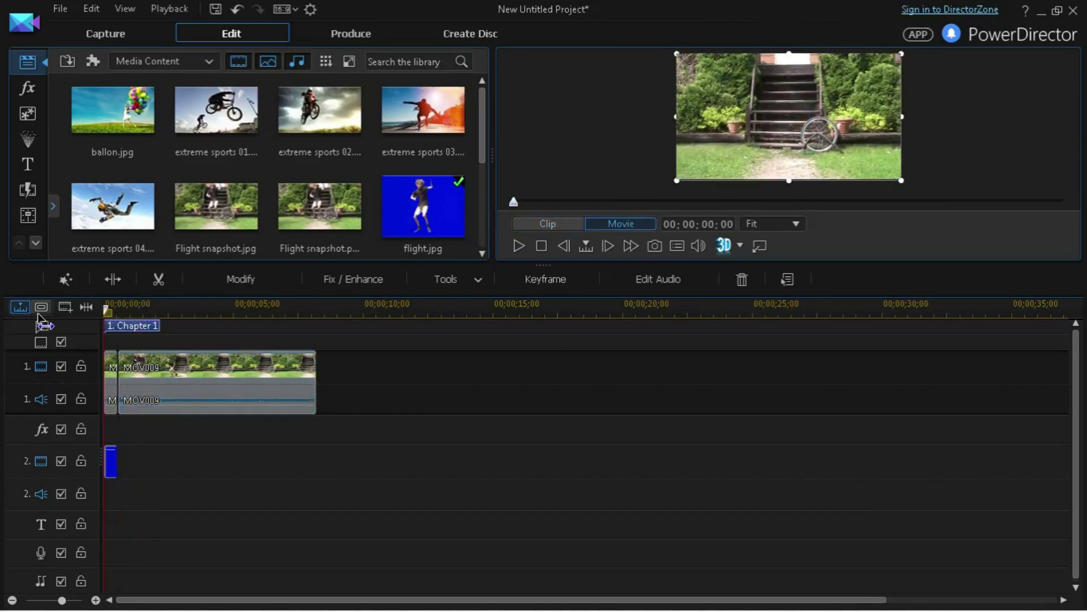
# - Play the new sequence from the start and give the library and preview more room
pyautogui.click(110, 391)
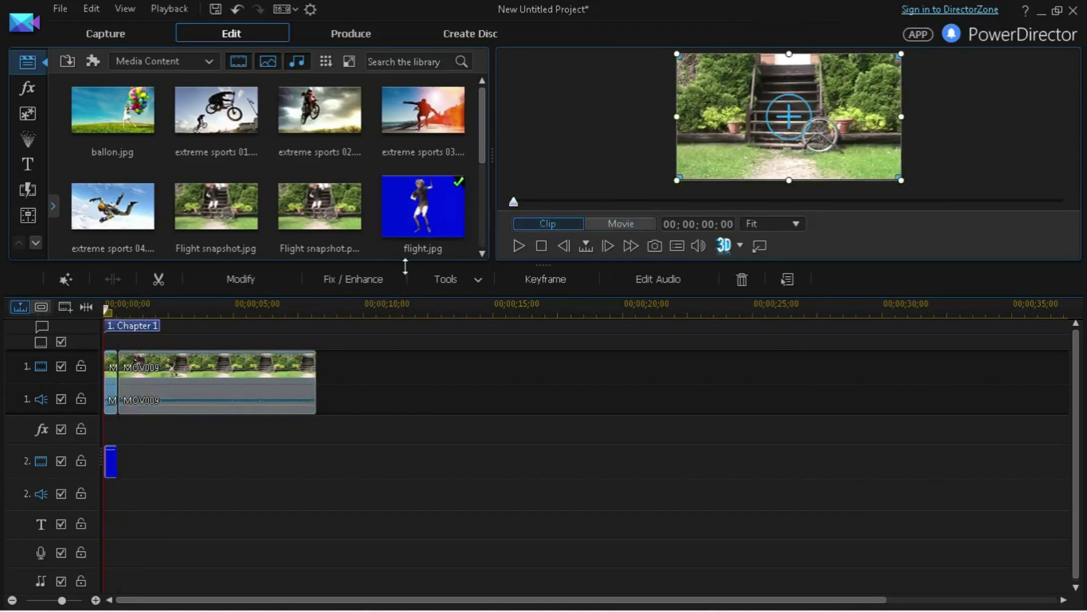
pyautogui.press('space')
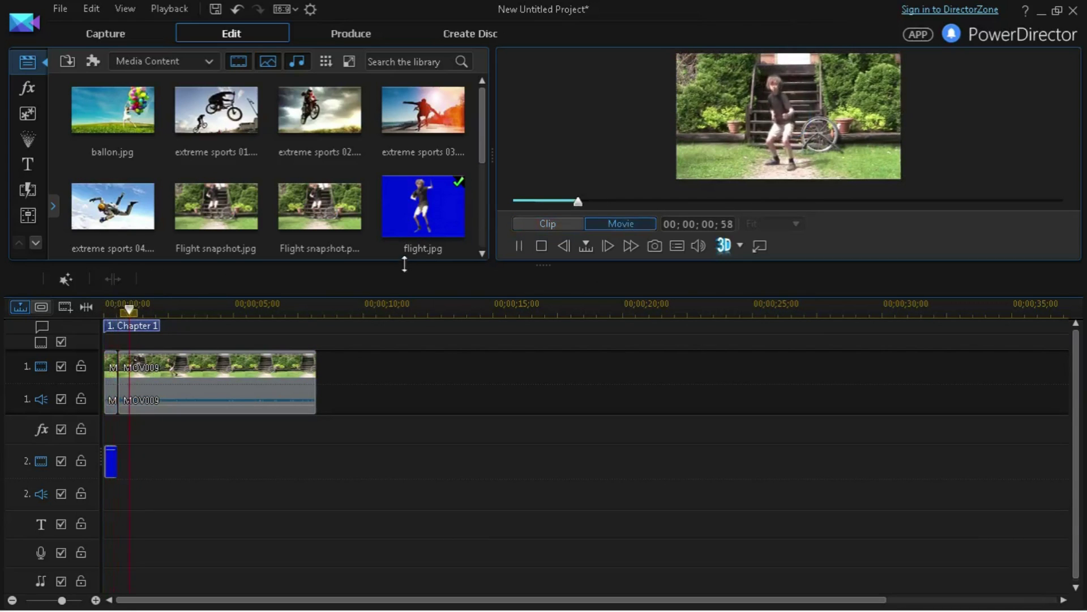
pyautogui.press('space')
pyautogui.moveTo(405, 261); pyautogui.dragTo(403, 383)
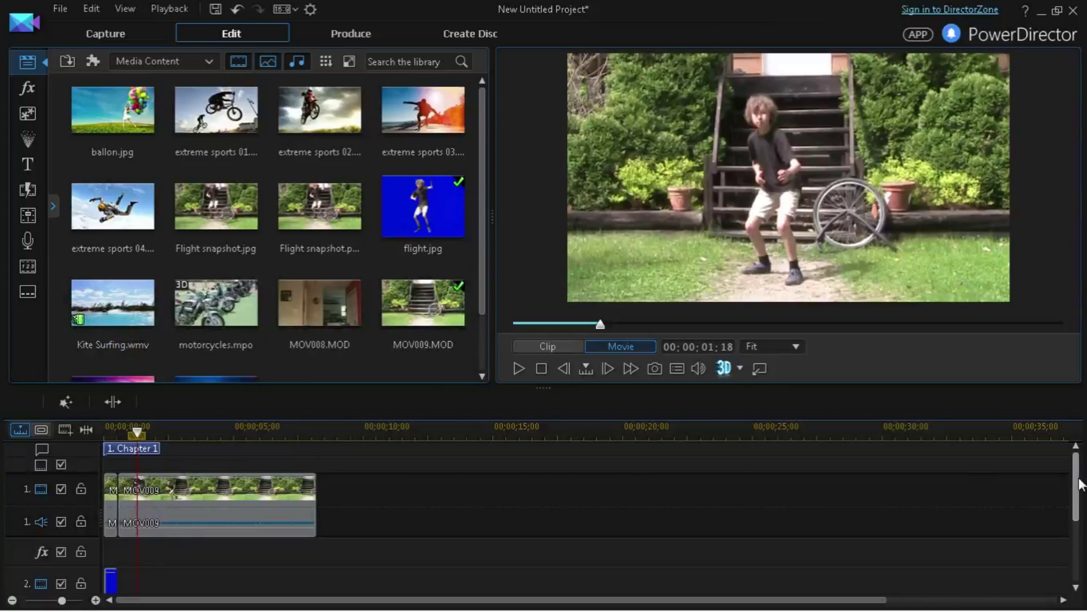
pyautogui.scroll(-2, 1076, 487)
pyautogui.click(114, 541)
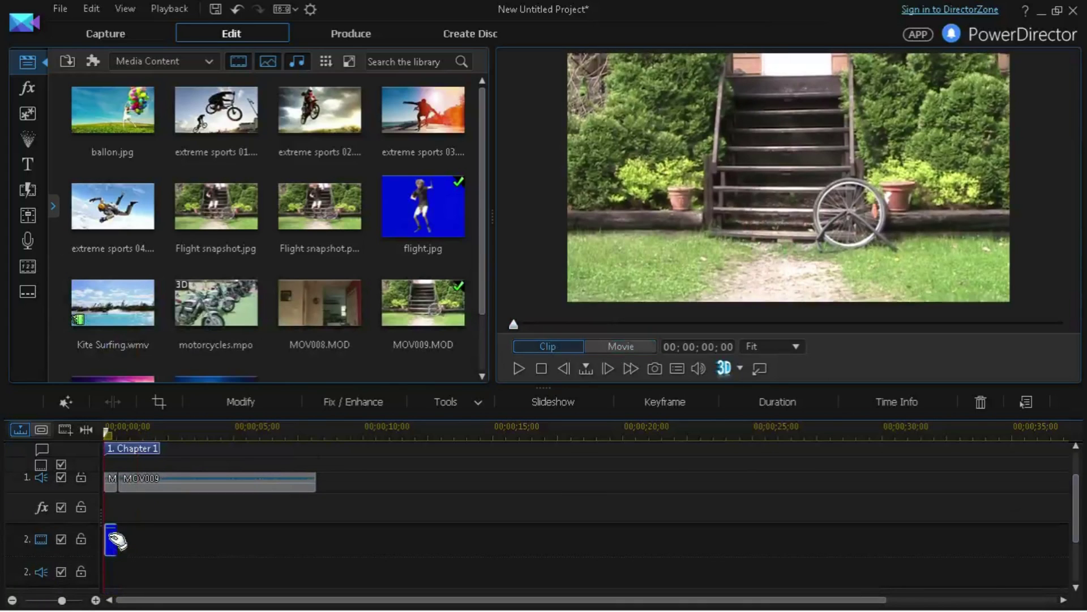
# - End flight.jpg's fall at 00;00;00;15 and re-key: saturation 117, luminance 48, edge sharpness 3.82
pyautogui.click(277, 403)
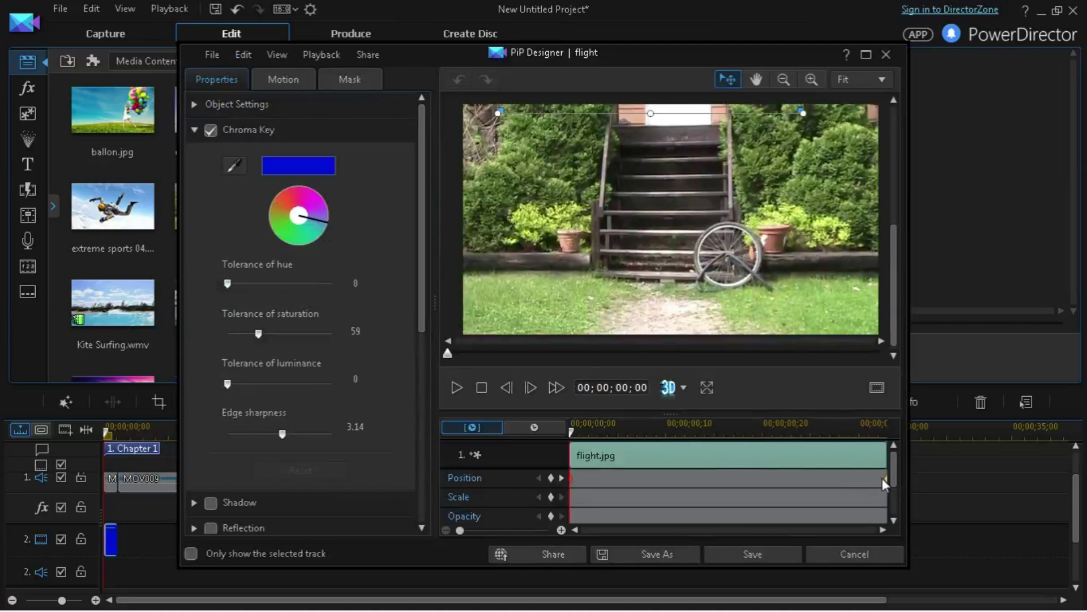
pyautogui.moveTo(881, 477); pyautogui.dragTo(715, 478)
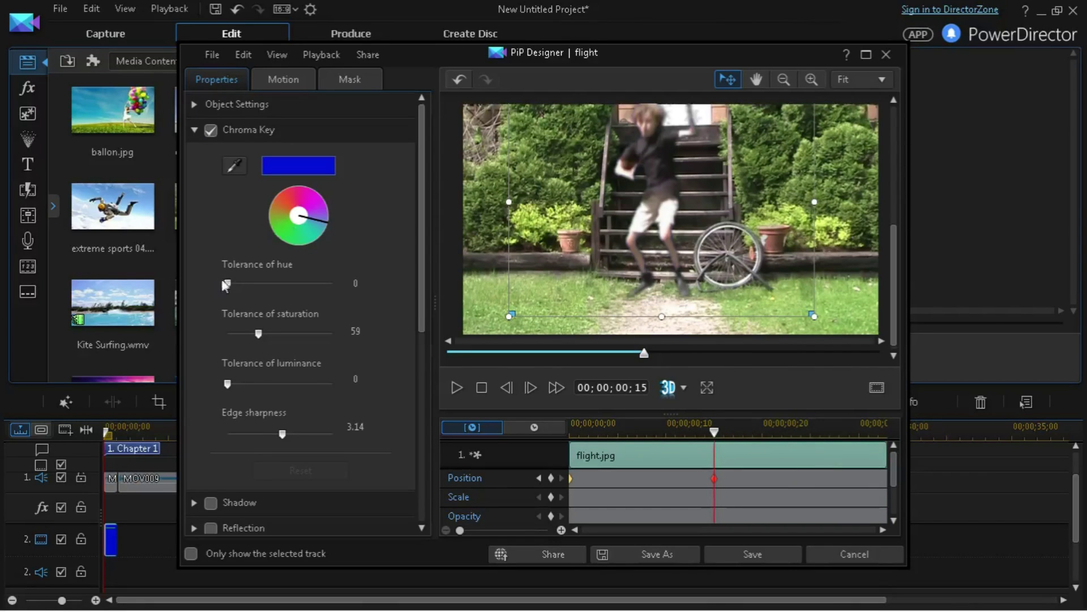
pyautogui.moveTo(228, 286); pyautogui.dragTo(168, 281)
pyautogui.moveTo(255, 334)
pyautogui.mouseDown()
pyautogui.moveTo(327, 335)
pyautogui.moveTo(200, 331)
pyautogui.moveTo(261, 335)
pyautogui.mouseUp()
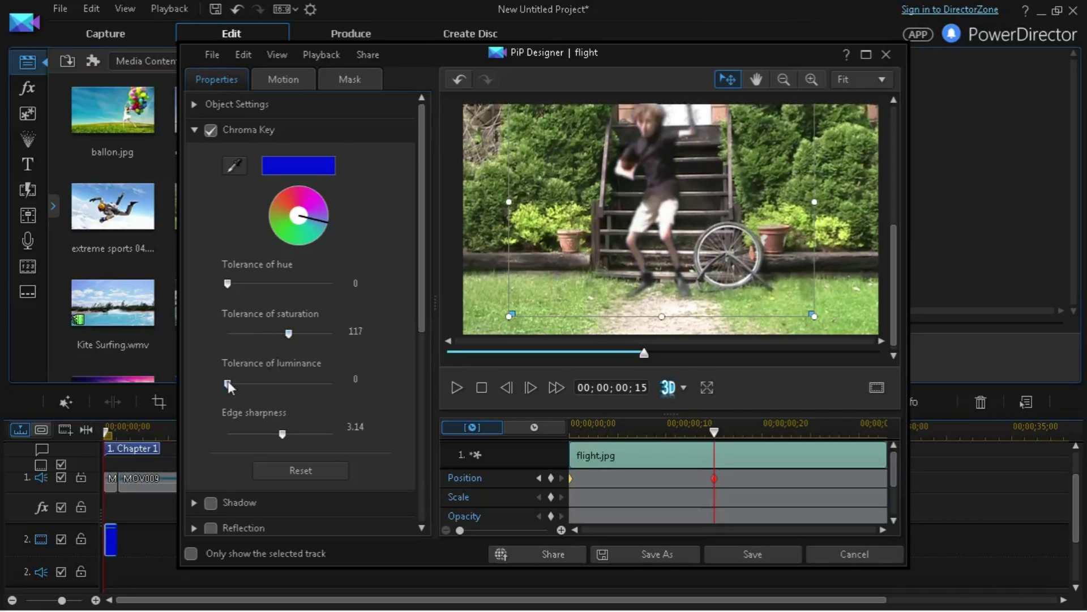
pyautogui.moveTo(228, 384); pyautogui.dragTo(286, 385)
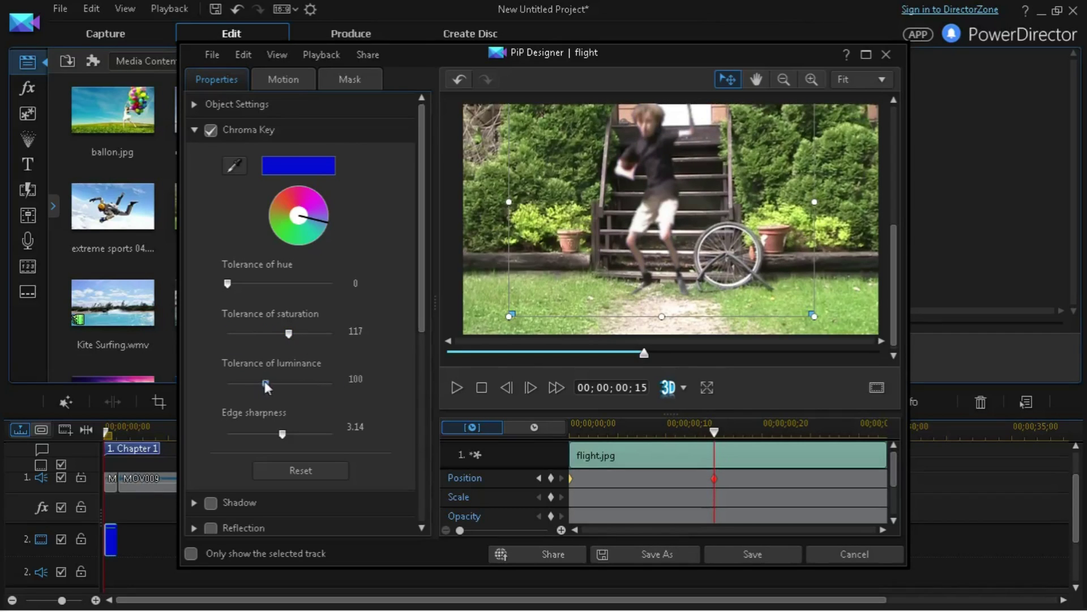
pyautogui.moveTo(243, 383); pyautogui.dragTo(252, 383)
pyautogui.moveTo(283, 438)
pyautogui.mouseDown()
pyautogui.moveTo(237, 435)
pyautogui.moveTo(295, 434)
pyautogui.mouseUp()
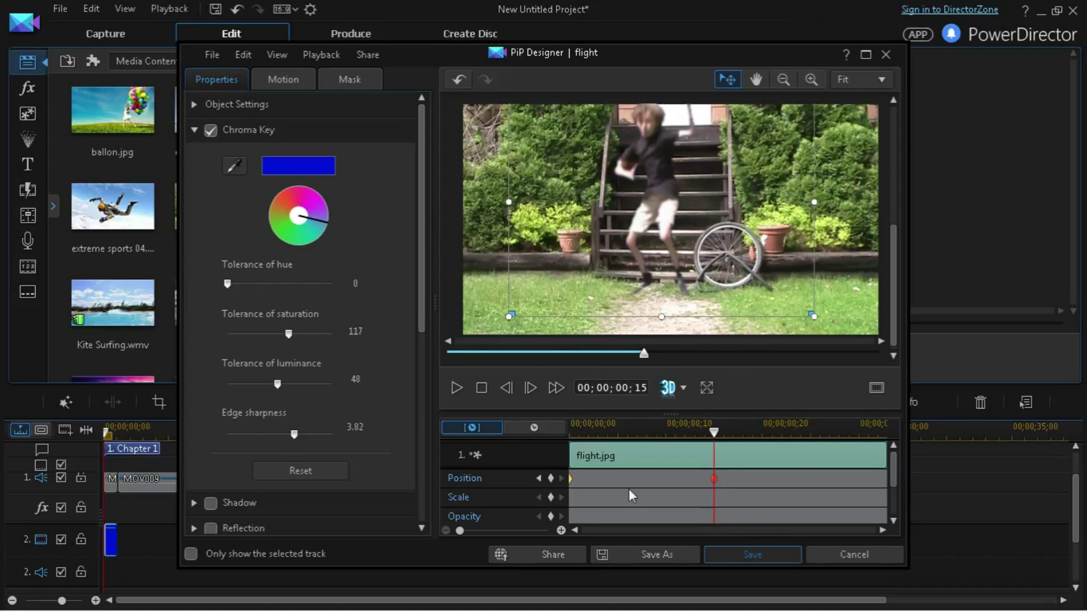
pyautogui.press('Home')
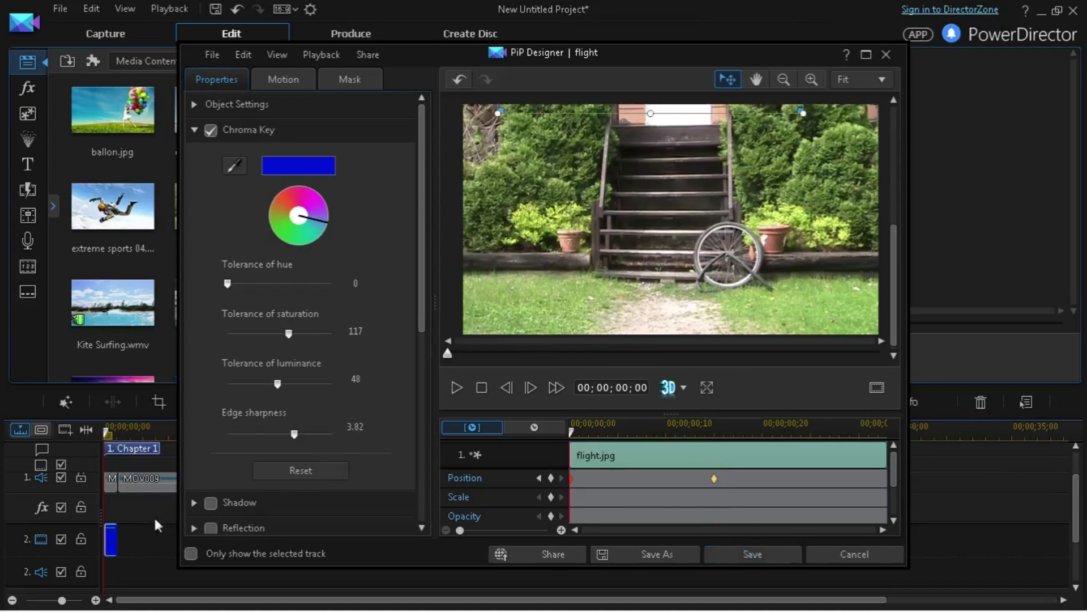
pyautogui.press('Escape')
pyautogui.press('space')
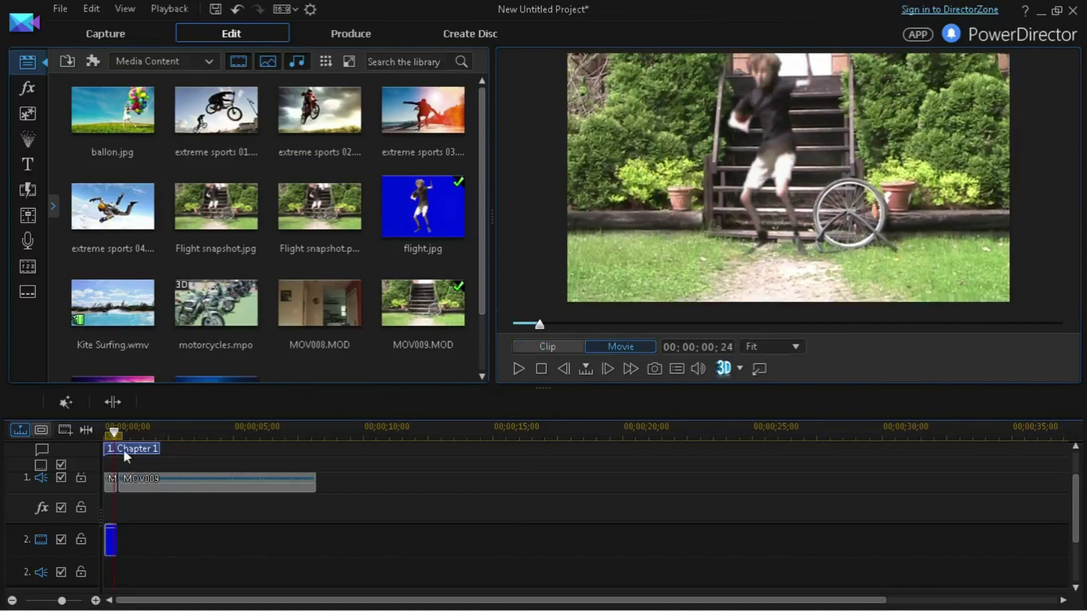
# - Step frame by frame to find the landing moment at frame 00;00;00;15
pyautogui.scroll(3, 111, 523)
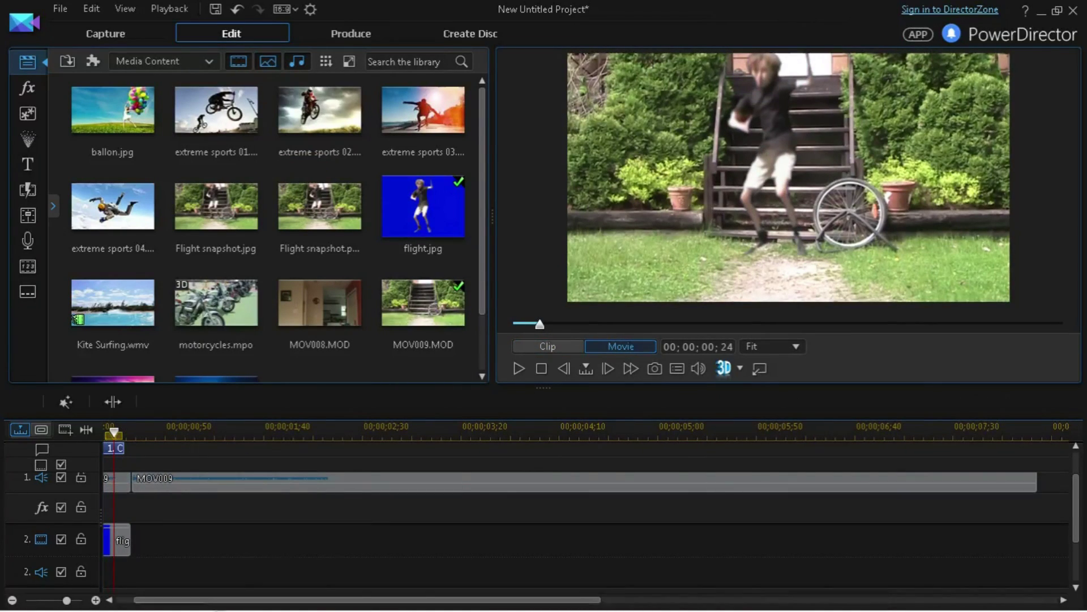
pyautogui.moveTo(223, 600); pyautogui.dragTo(144, 572)
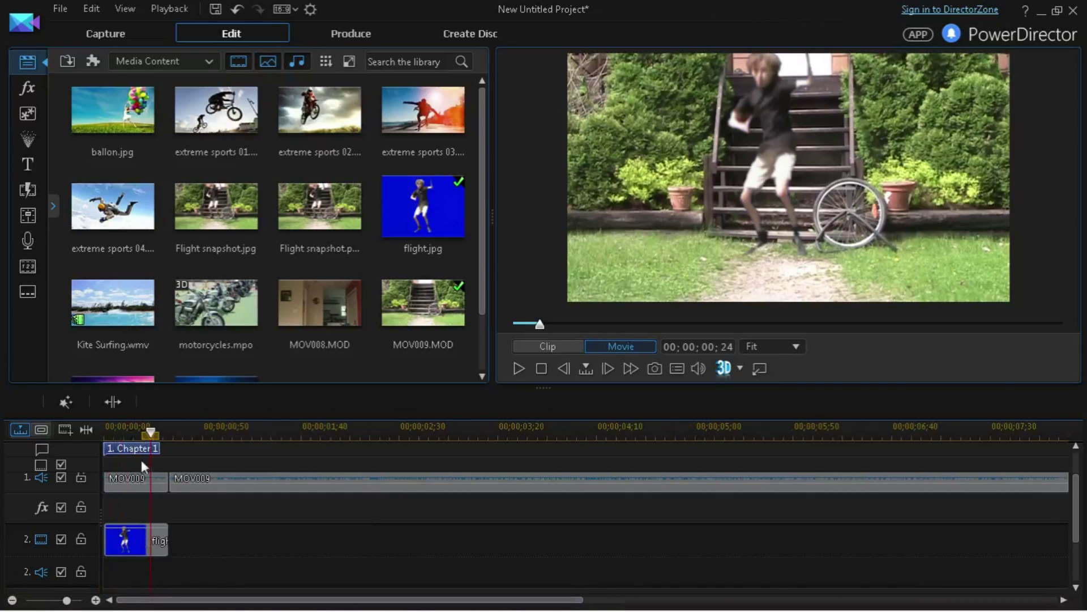
pyautogui.click(565, 368)
pyautogui.click(567, 367)
pyautogui.click(567, 367)
pyautogui.click(566, 367)
pyautogui.click(567, 367)
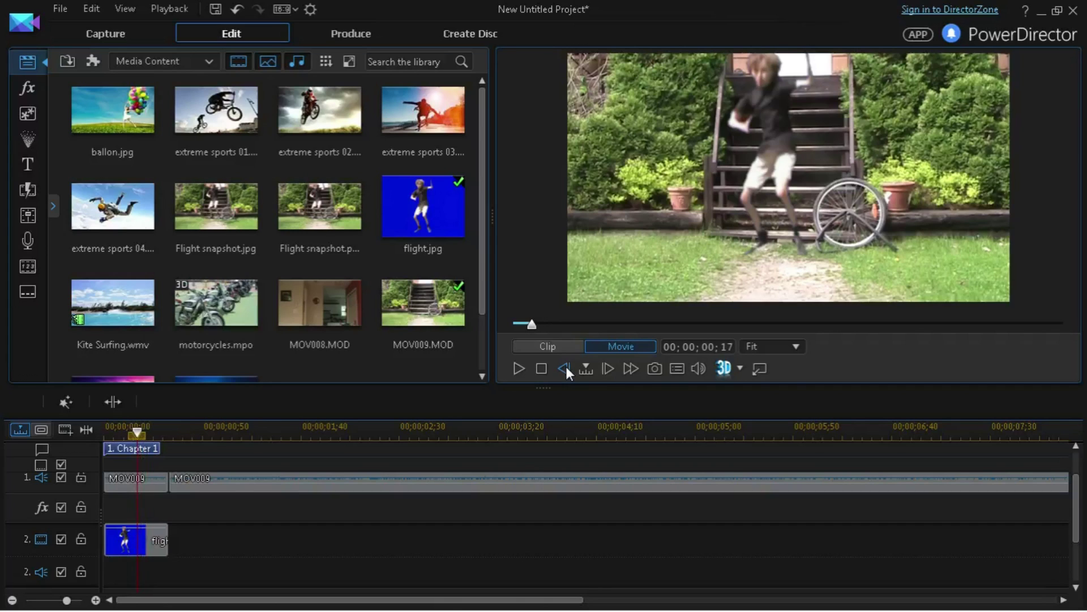
pyautogui.click(567, 367)
pyautogui.click(566, 366)
pyautogui.click(566, 366)
pyautogui.click(566, 367)
pyautogui.click(565, 367)
pyautogui.click(566, 367)
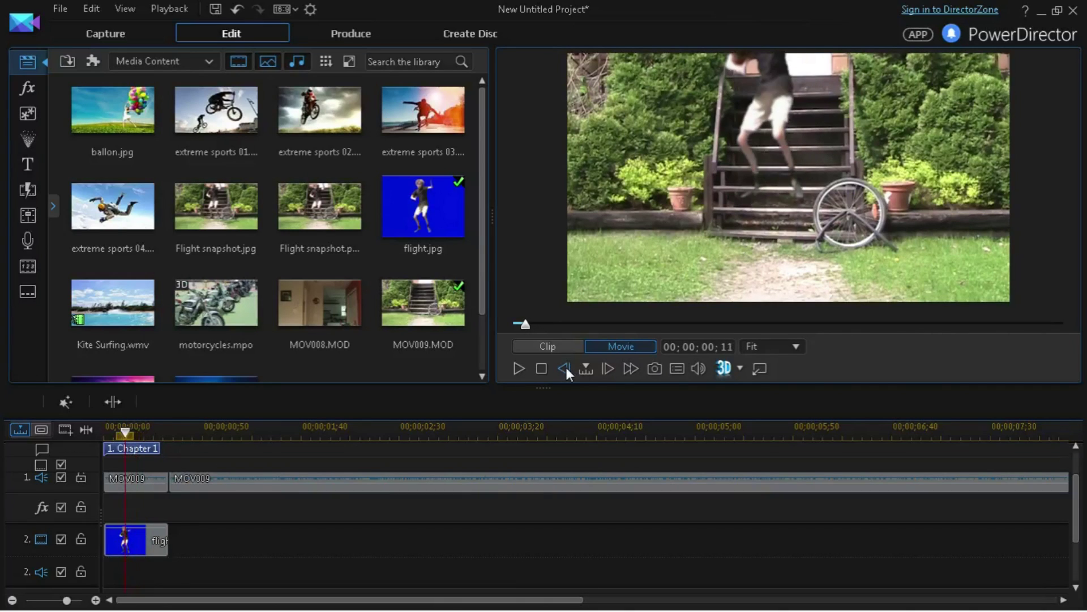
pyautogui.click(609, 367)
pyautogui.click(610, 366)
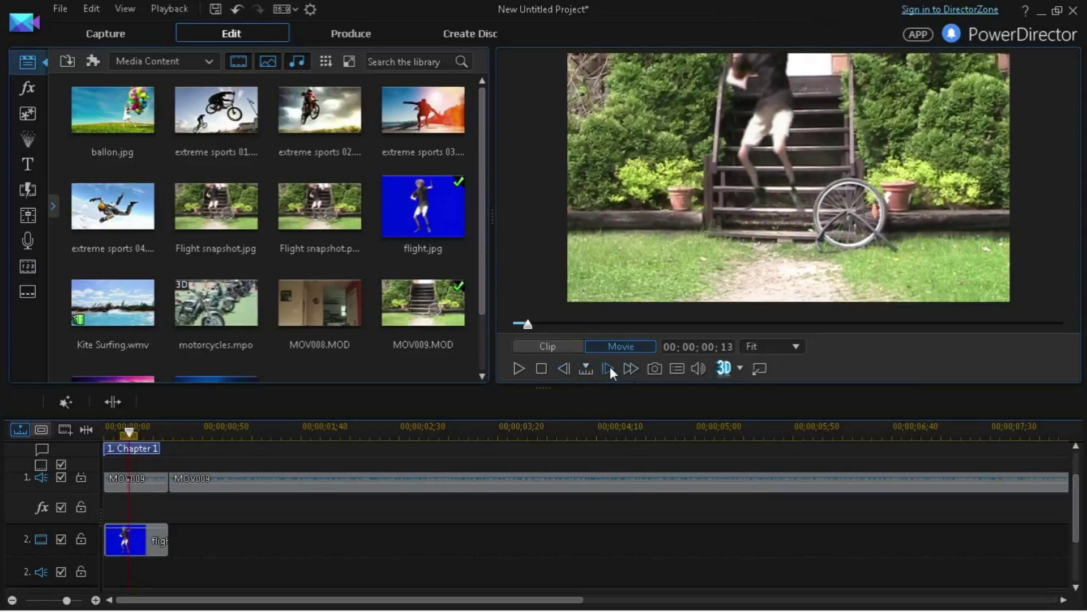
pyautogui.click(610, 366)
pyautogui.click(610, 366)
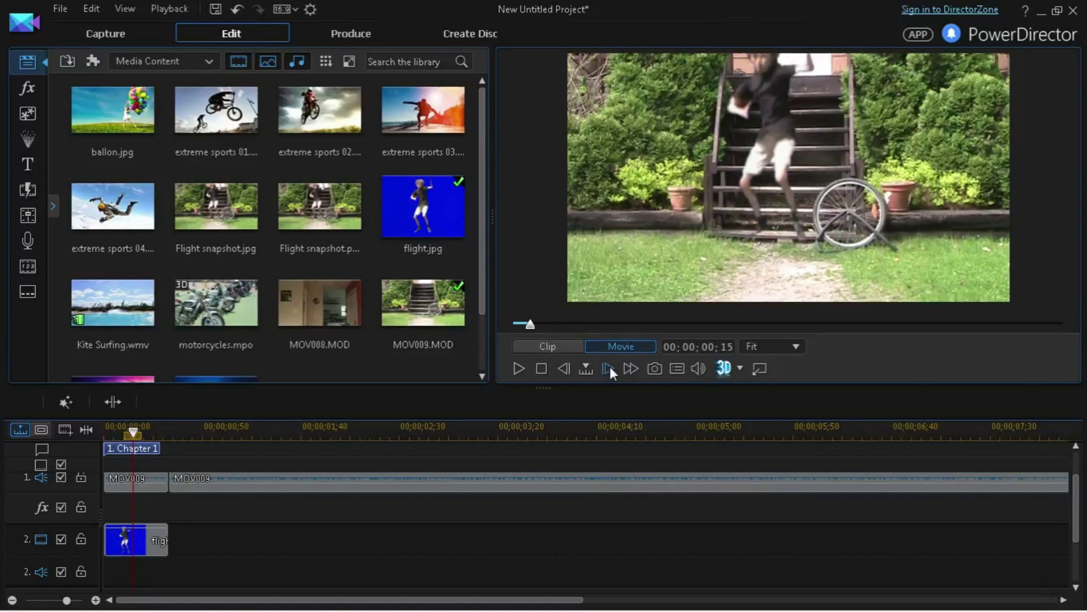
pyautogui.click(610, 366)
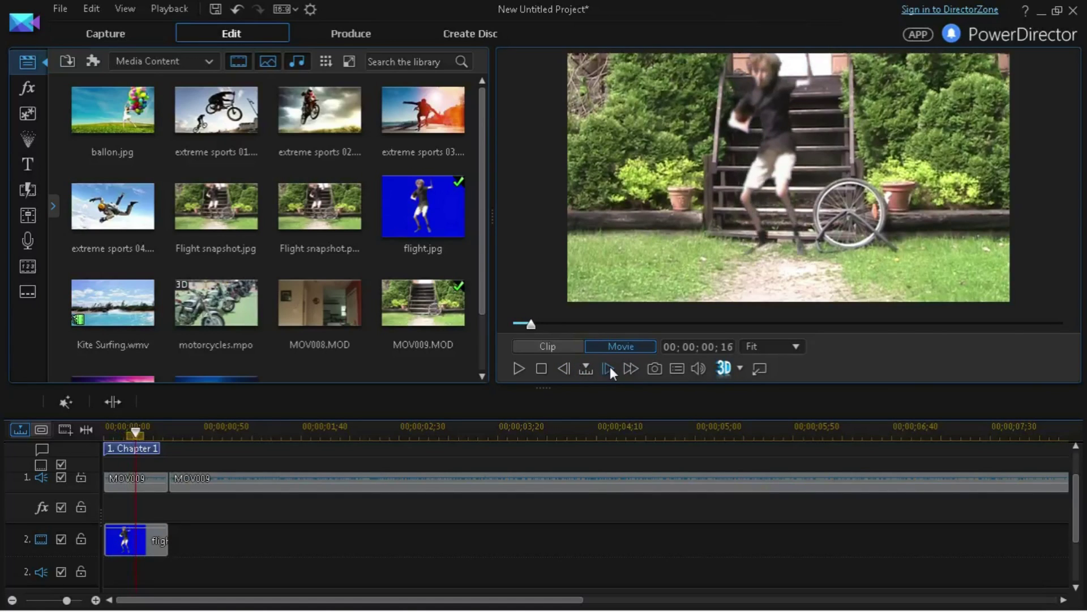
pyautogui.click(563, 369)
# - Trim the flight.jpg overlay to end at the landing frame using Trim and Move Clips, then play
pyautogui.click(164, 541)
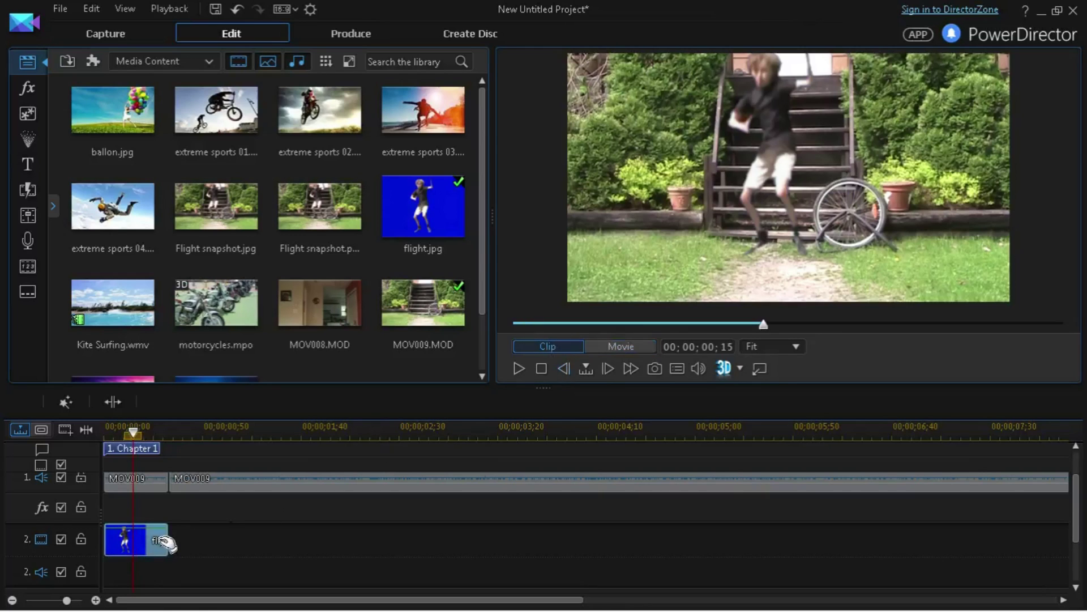
pyautogui.moveTo(170, 543); pyautogui.dragTo(137, 479)
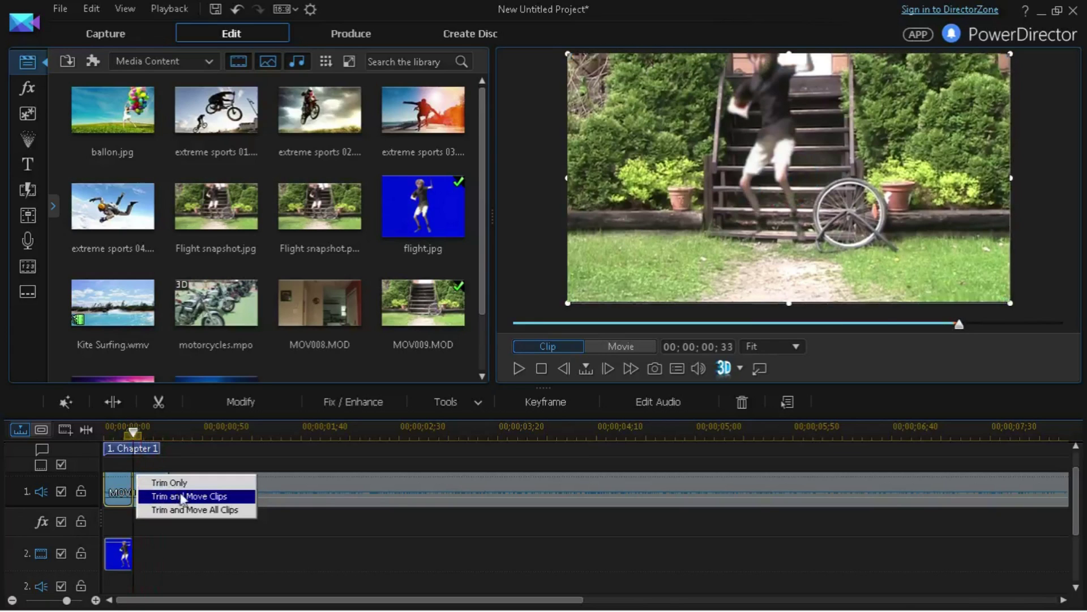
pyautogui.click(144, 496)
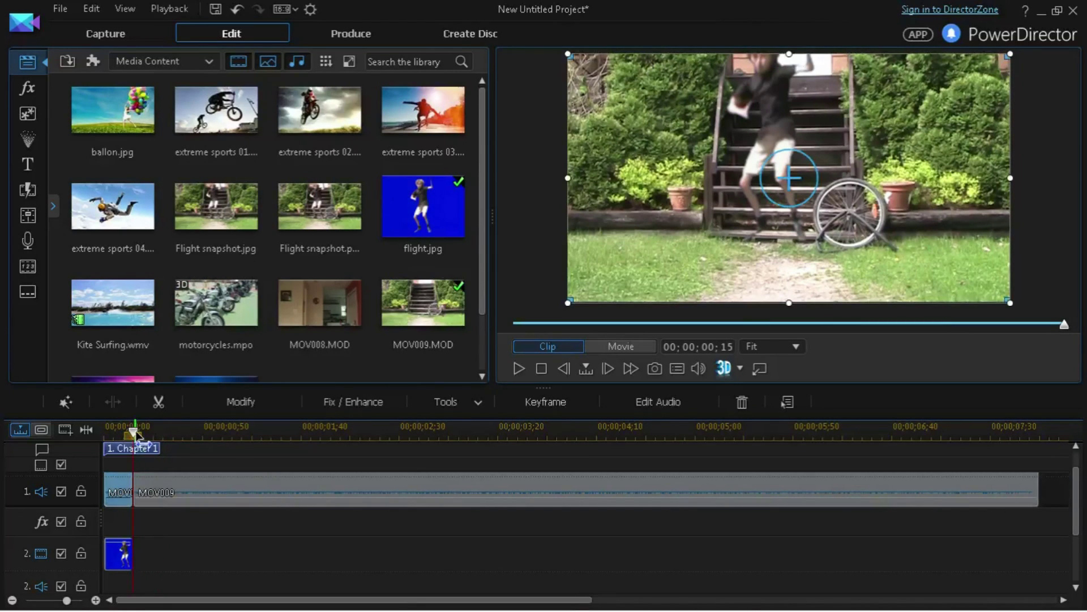
pyautogui.press('space')
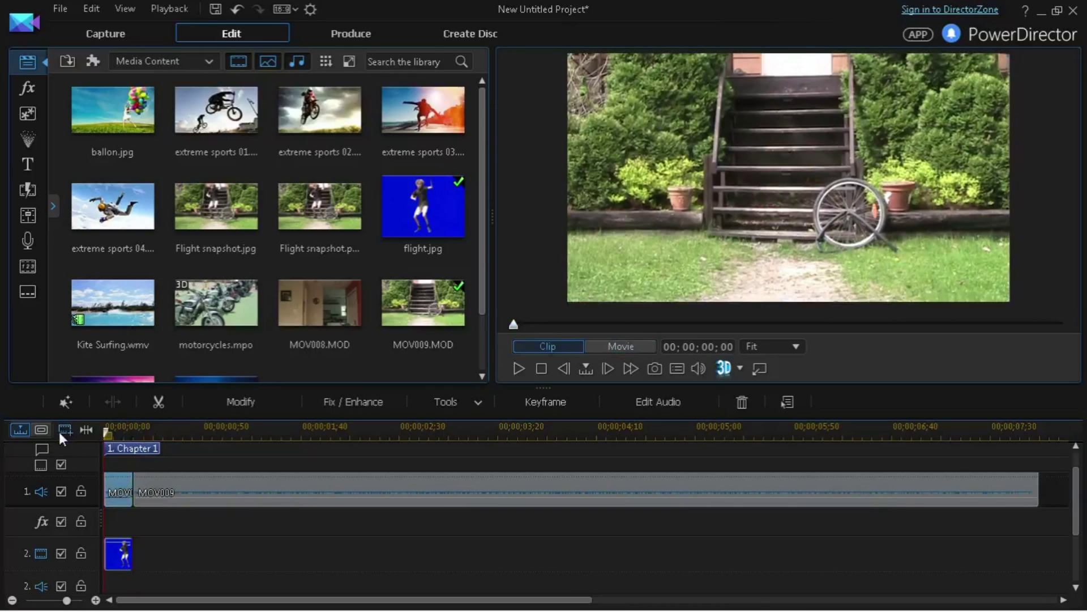
pyautogui.click(232, 439)
pyautogui.press('Home')
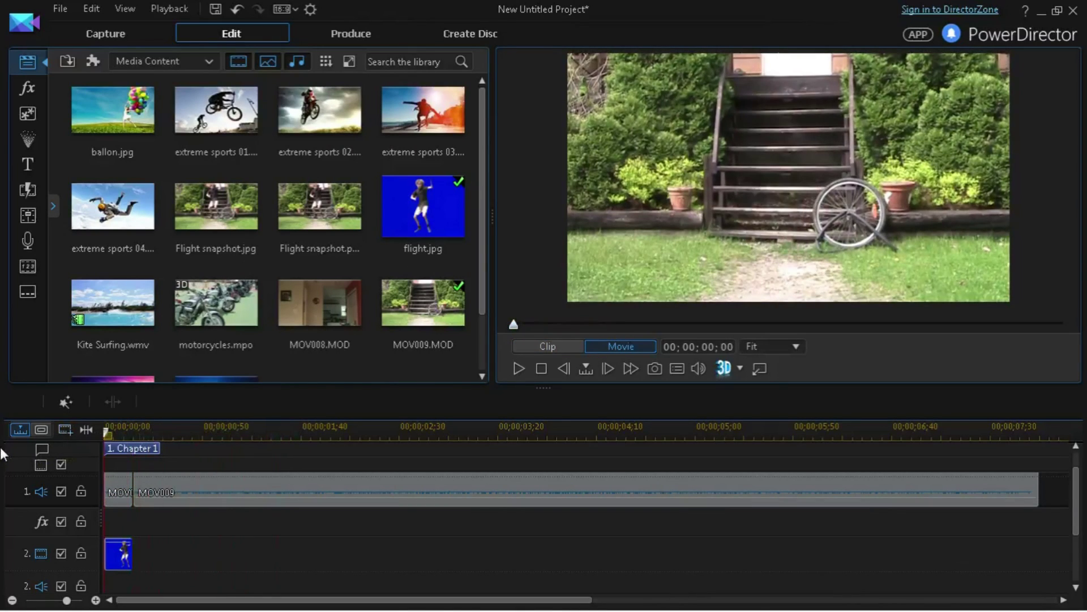
# - Replay the movie, then open the flight overlay in PiP Designer and preview its movement
pyautogui.press('space')
pyautogui.click(116, 484)
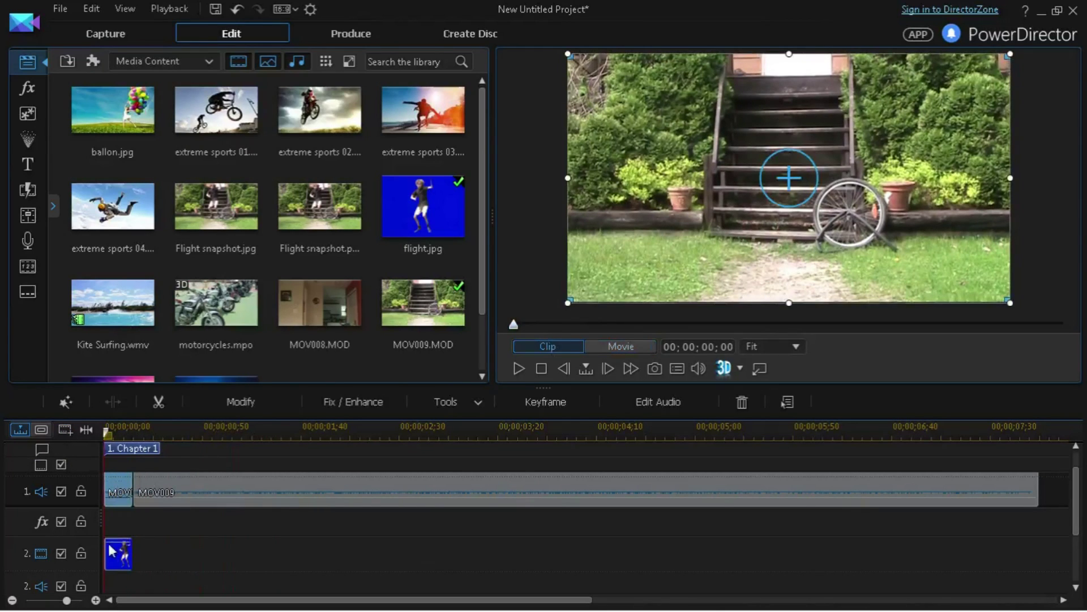
pyautogui.click(193, 481)
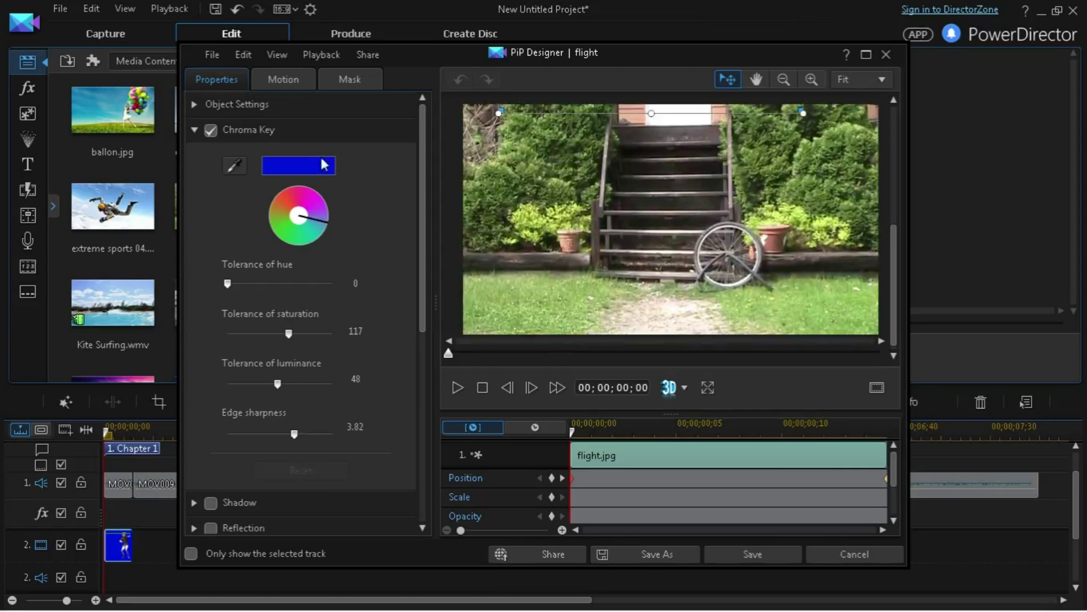
pyautogui.press('space')
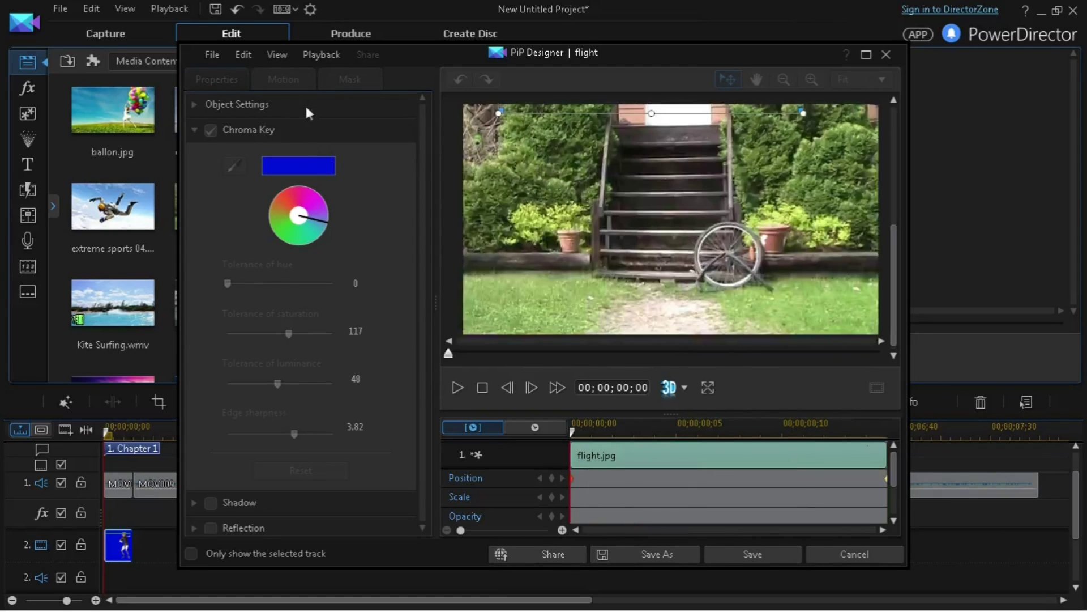
pyautogui.press('space')
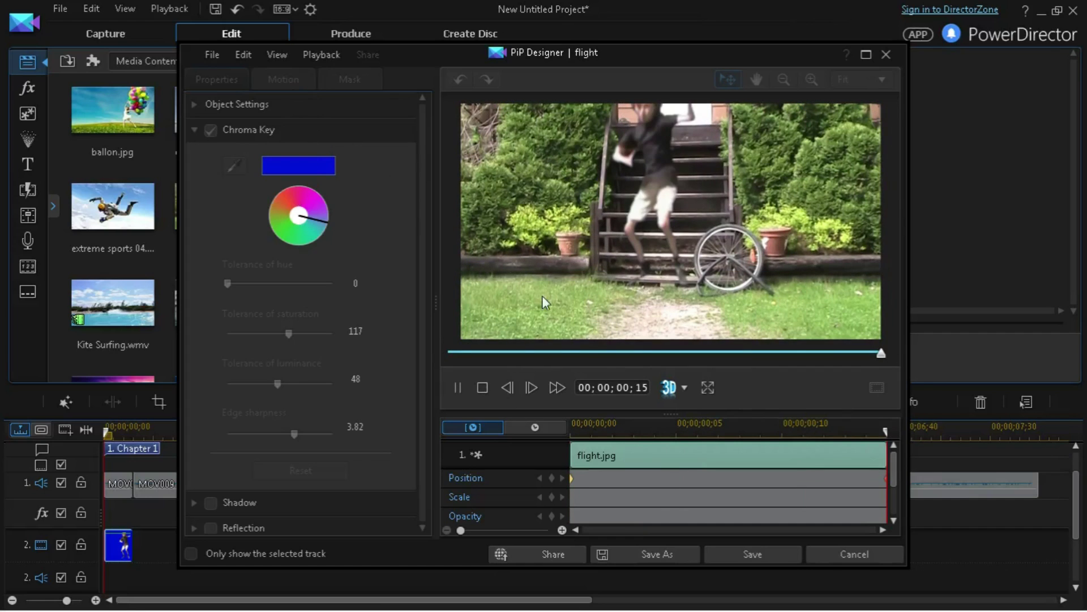
pyautogui.click(484, 389)
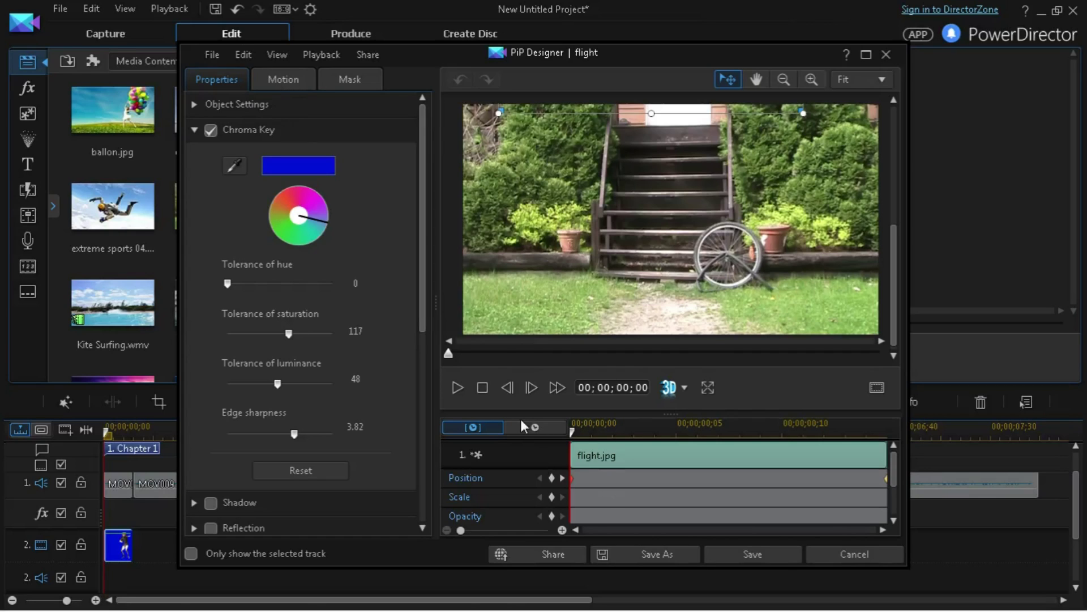
# - Enable motion blur with blur length 2.00 and blur density 32, and save
pyautogui.hotkey('ctrl', 'Tab')
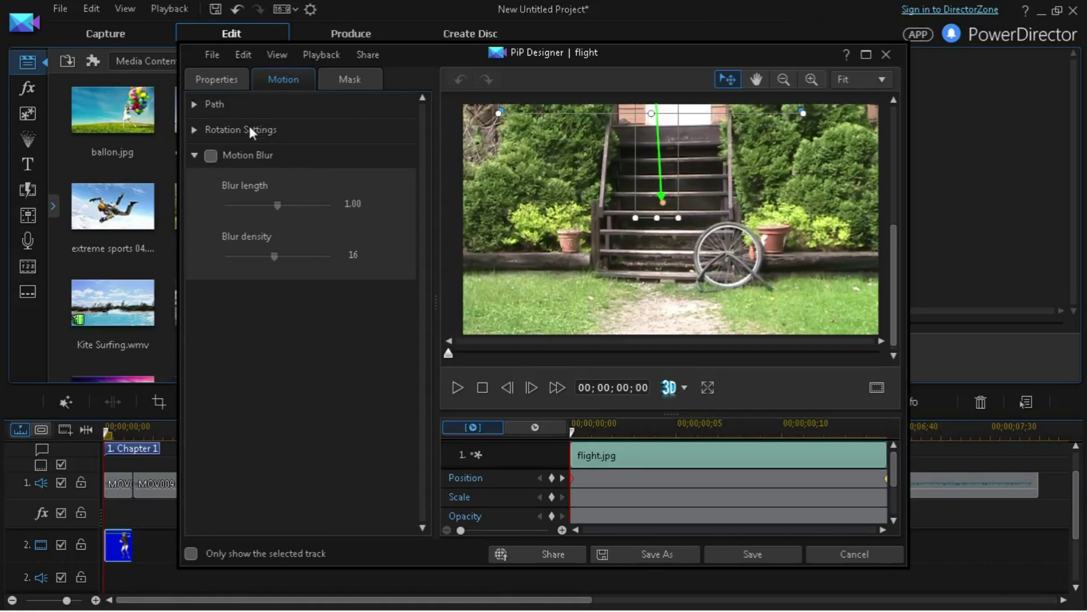
pyautogui.click(211, 156)
pyautogui.moveTo(277, 205); pyautogui.dragTo(340, 205)
pyautogui.moveTo(274, 256); pyautogui.dragTo(498, 246)
pyautogui.click(194, 155)
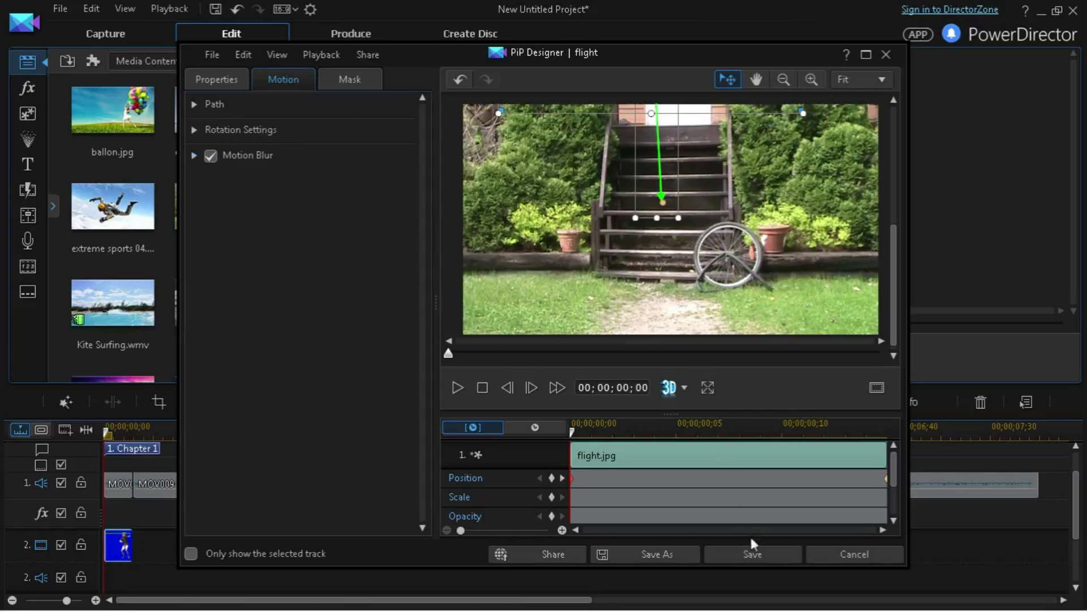
pyautogui.click(771, 555)
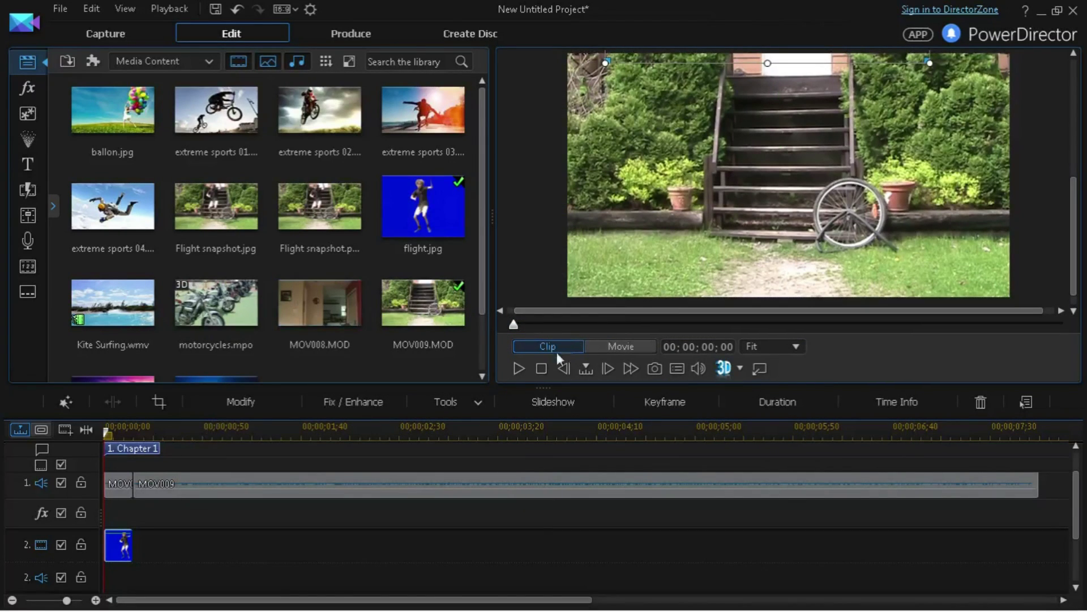
# - Play back the blurred fall into the landing clip, zooming the timeline out to the whole project
pyautogui.click(519, 369)
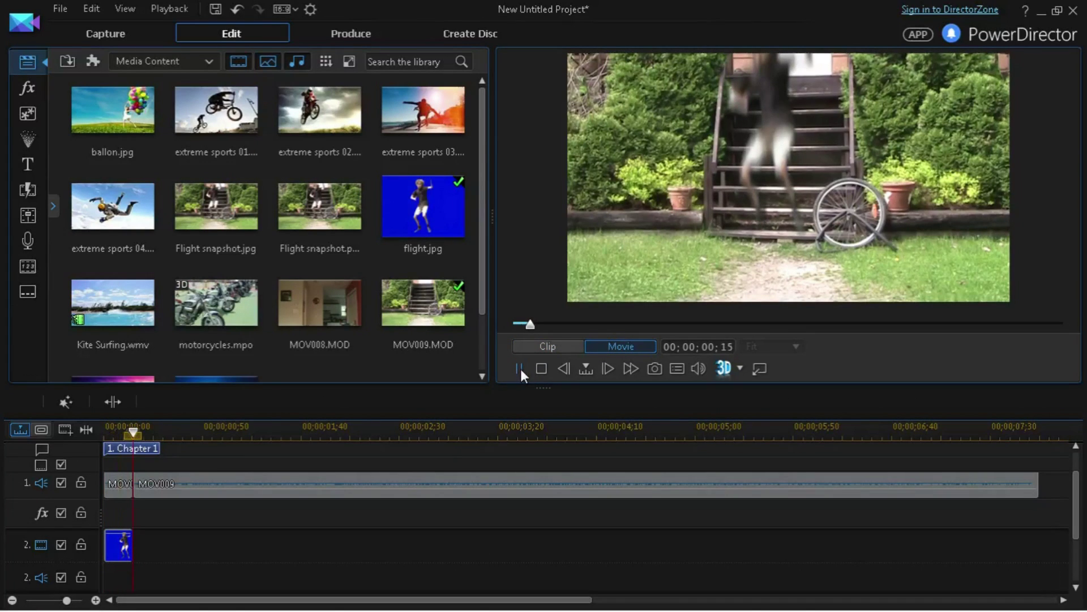
pyautogui.click(520, 369)
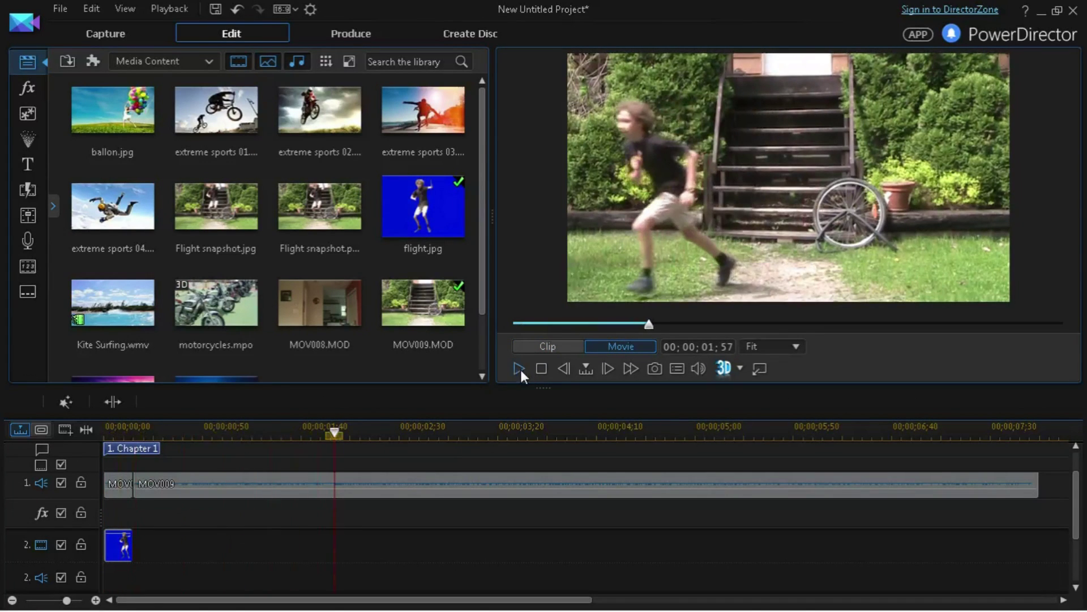
pyautogui.moveTo(382, 435); pyautogui.dragTo(23, 448)
pyautogui.press('space')
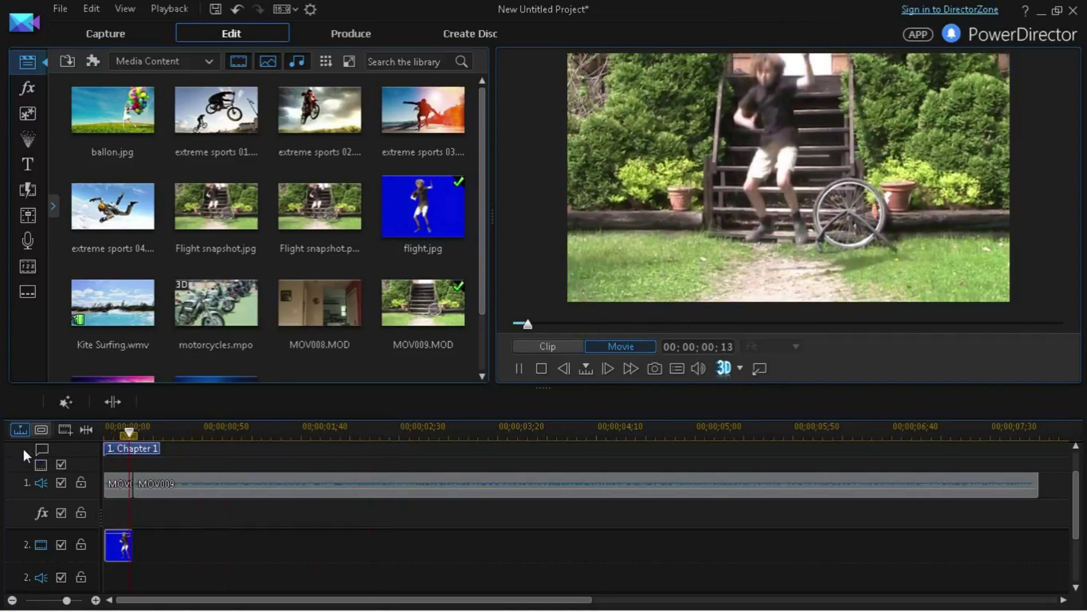
pyautogui.press('space')
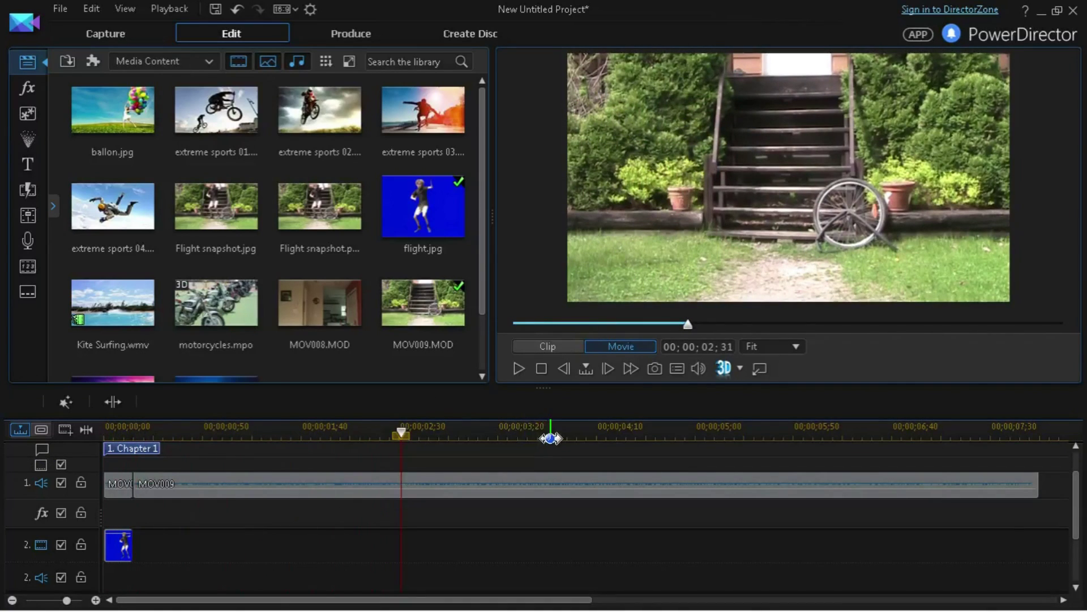
pyautogui.moveTo(550, 438); pyautogui.dragTo(301, 428)
pyautogui.press('space')
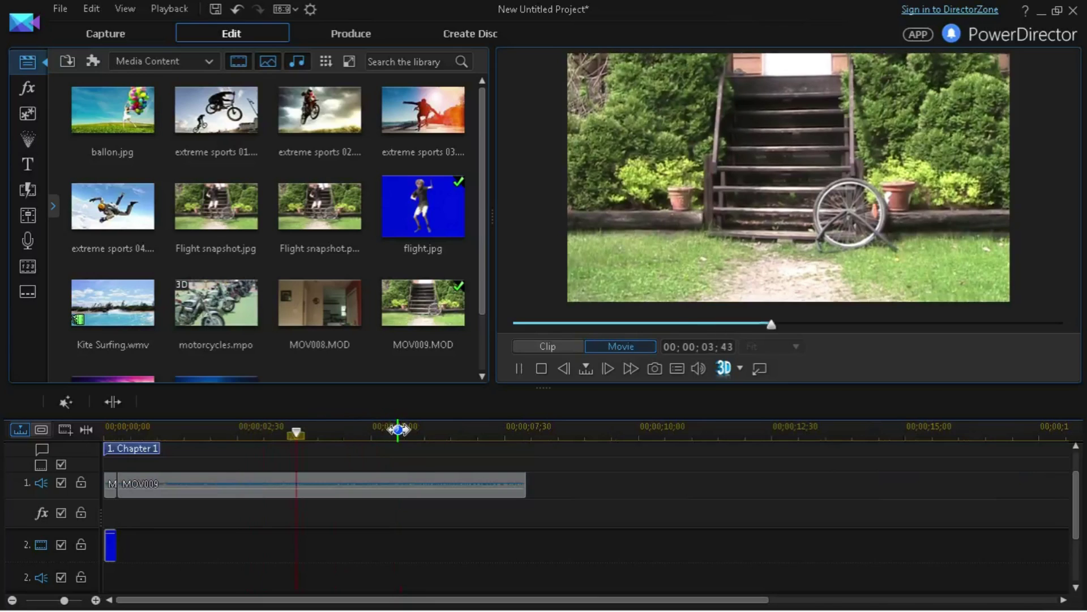
pyautogui.press('space')
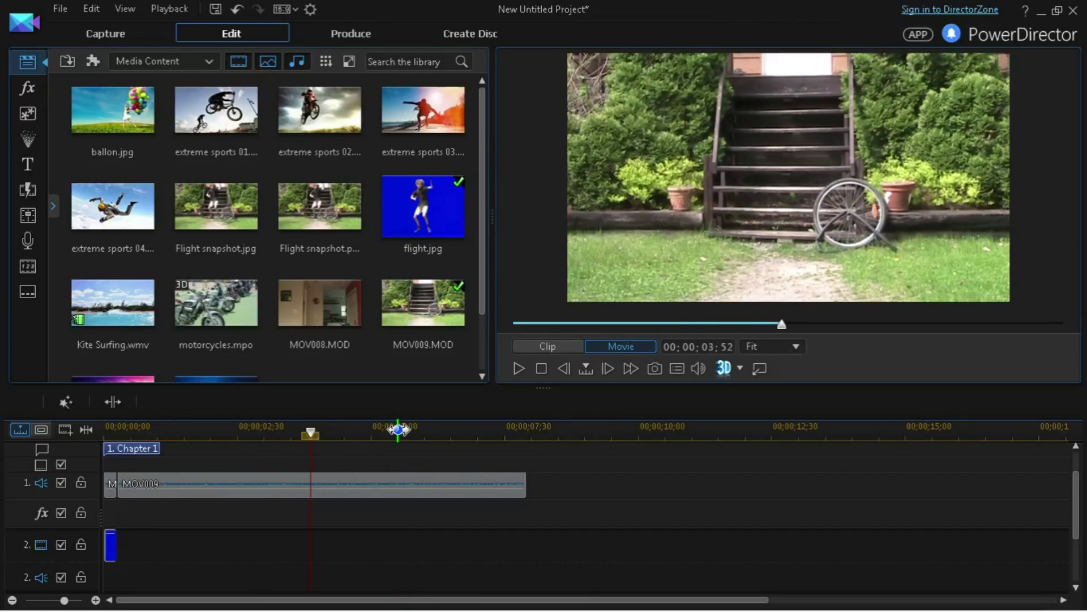